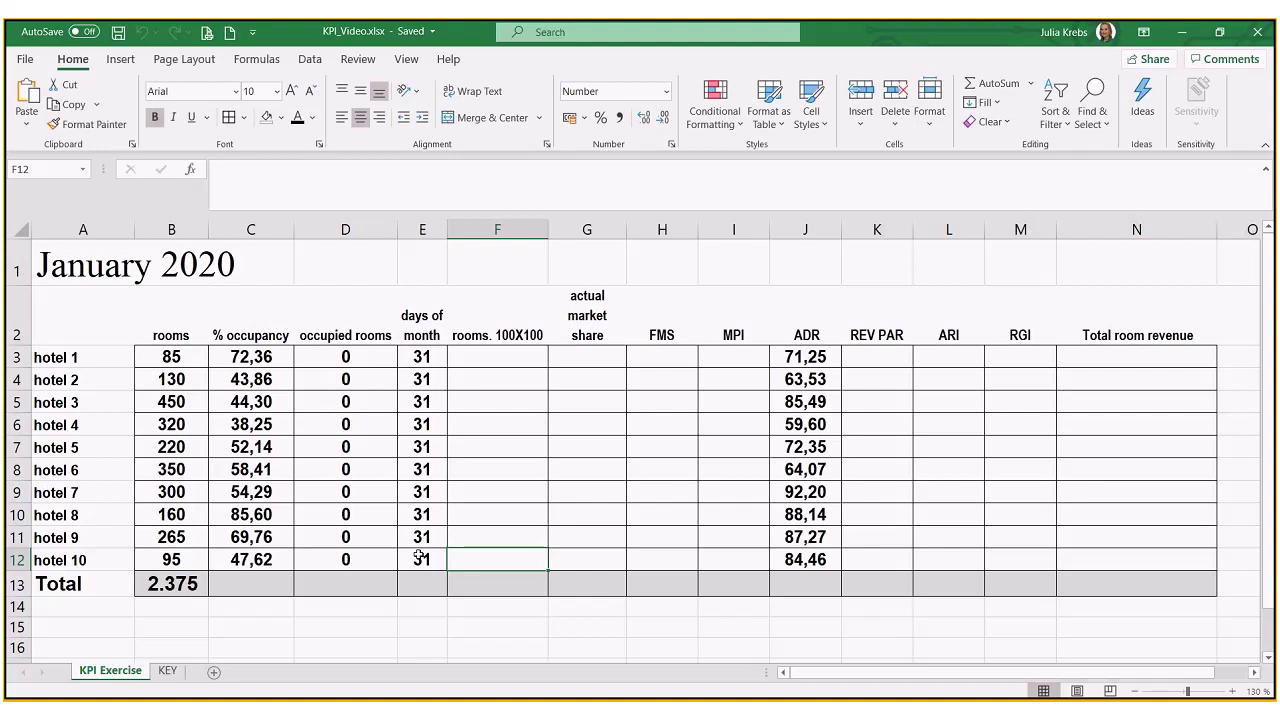
Review the given January 2020 data: the ten hotels, days of month, rooms with their total, % occupancy and ADR.
left_click(93, 357)
left_click_drag(93, 357, 107, 557)
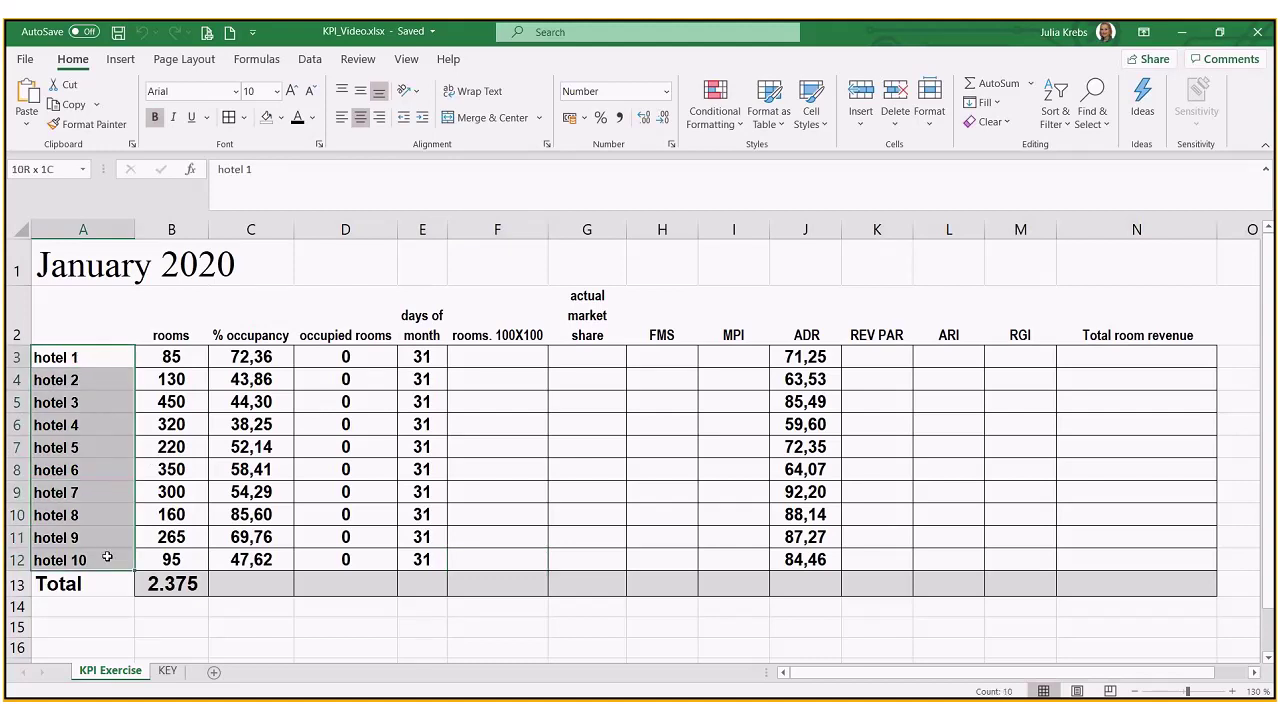
left_click(168, 252)
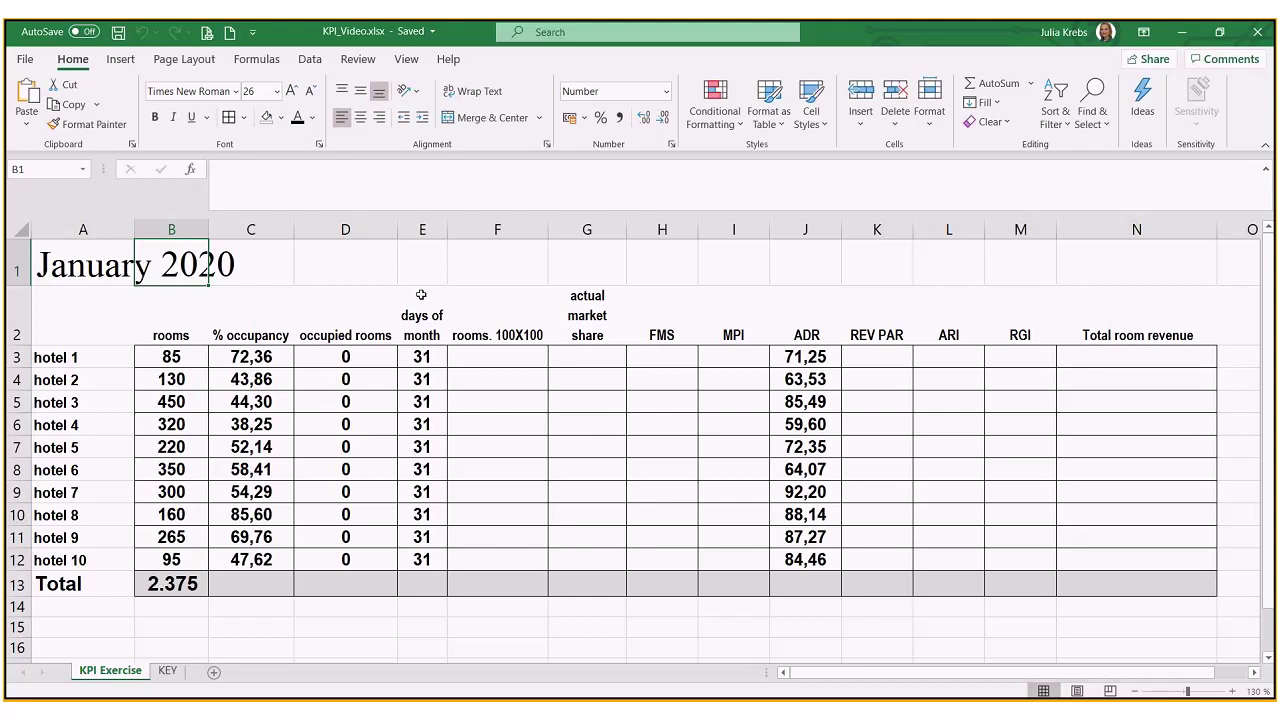
left_click_drag(420, 316, 421, 555)
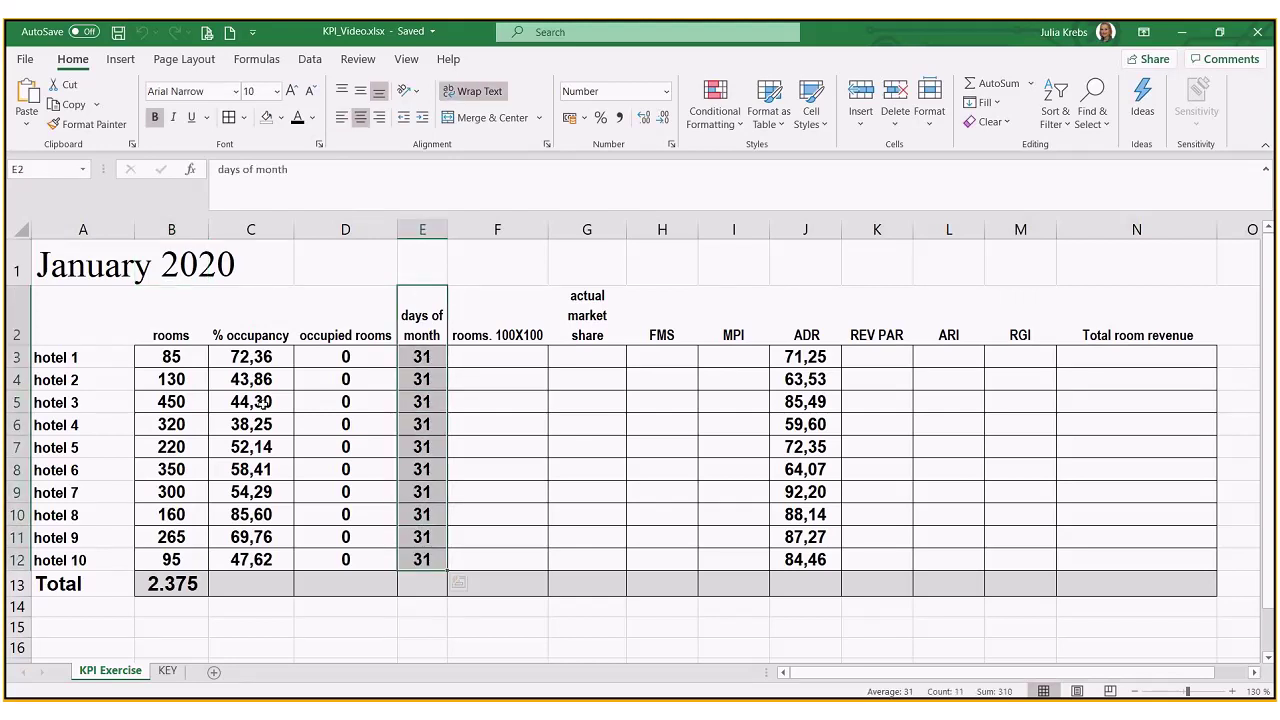
left_click(196, 357)
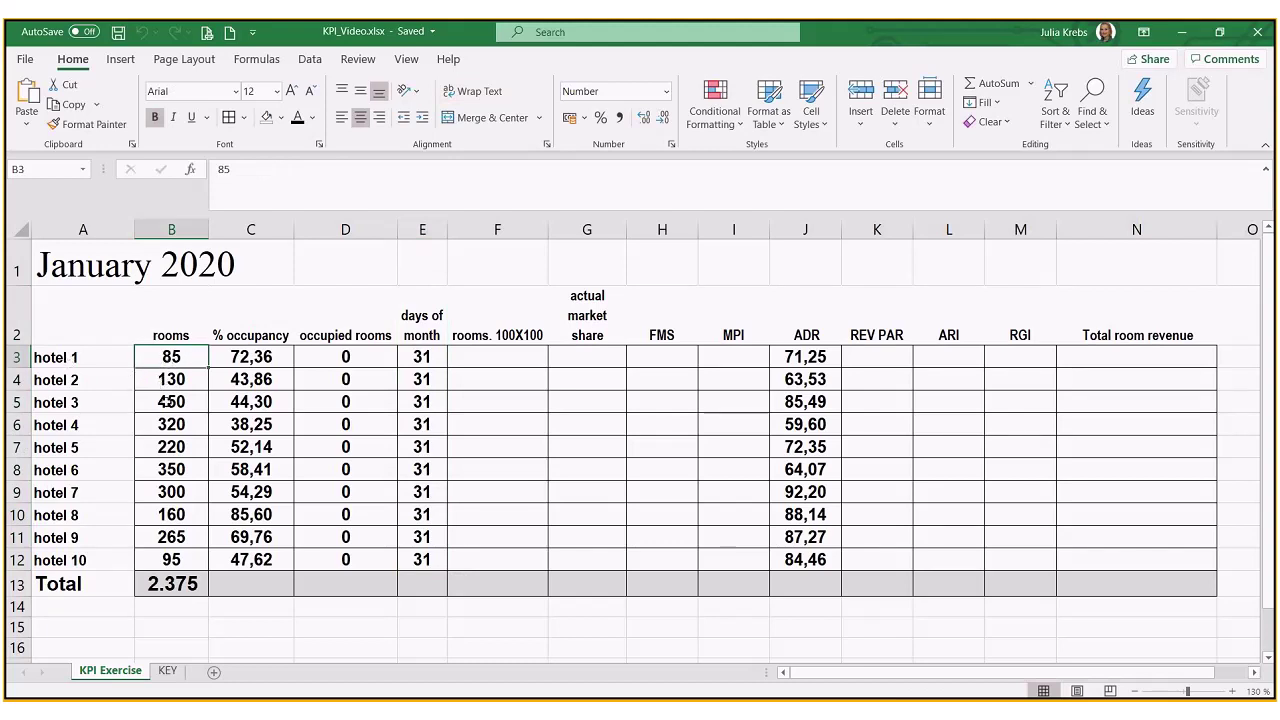
left_click(188, 585)
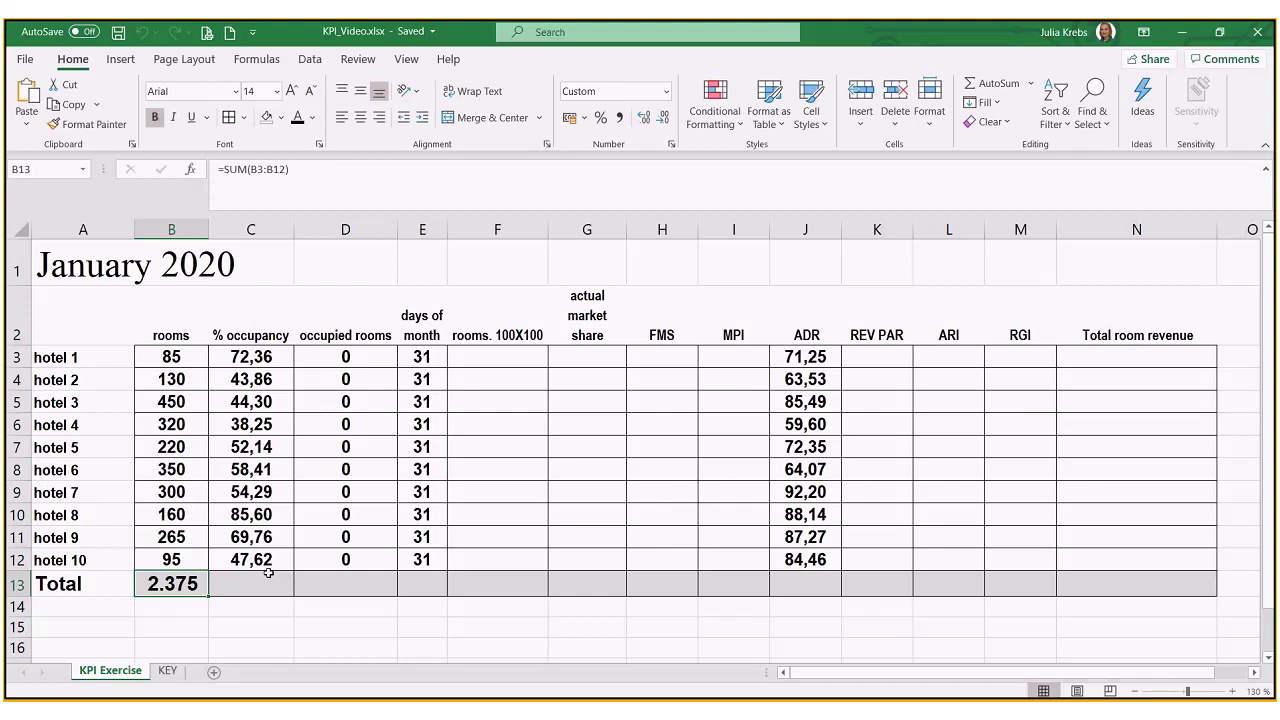
left_click_drag(276, 354, 300, 563)
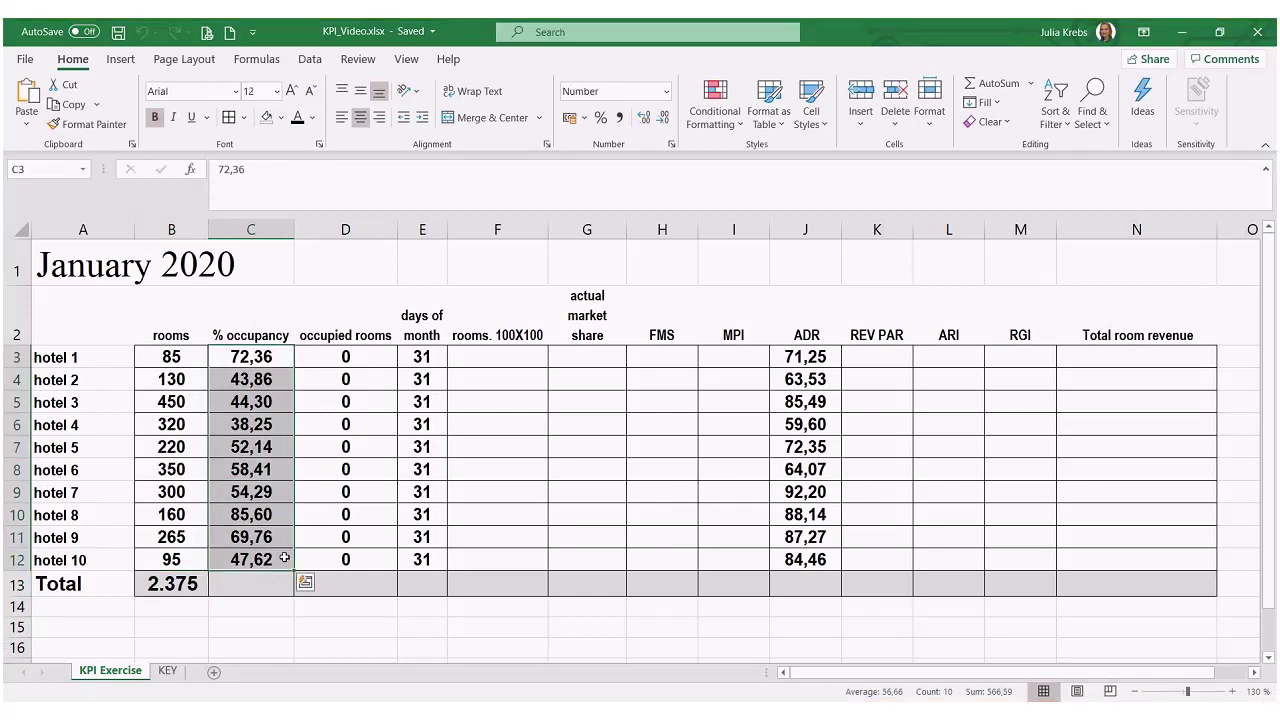
left_click_drag(815, 357, 806, 562)
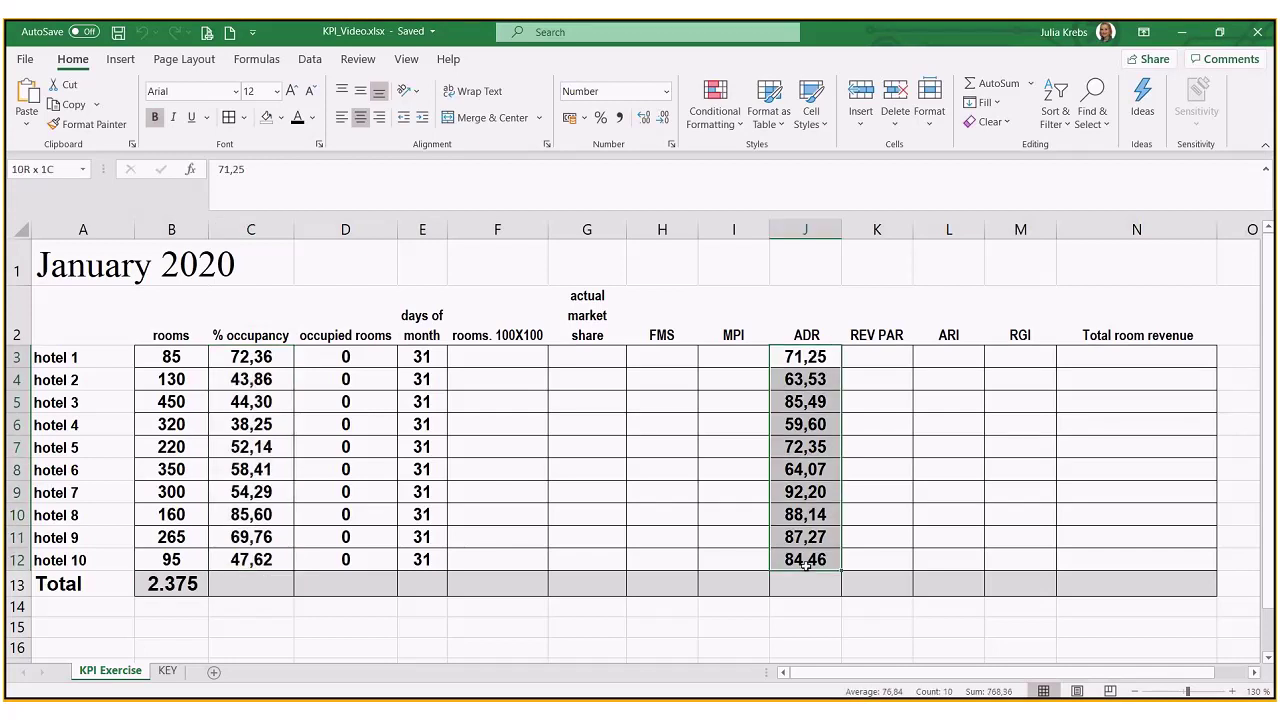
Calculate rooms 100X100 for hotel 1 in F3 with =B3*E3 and fill the formula down through hotel 10.
left_click(497, 340)
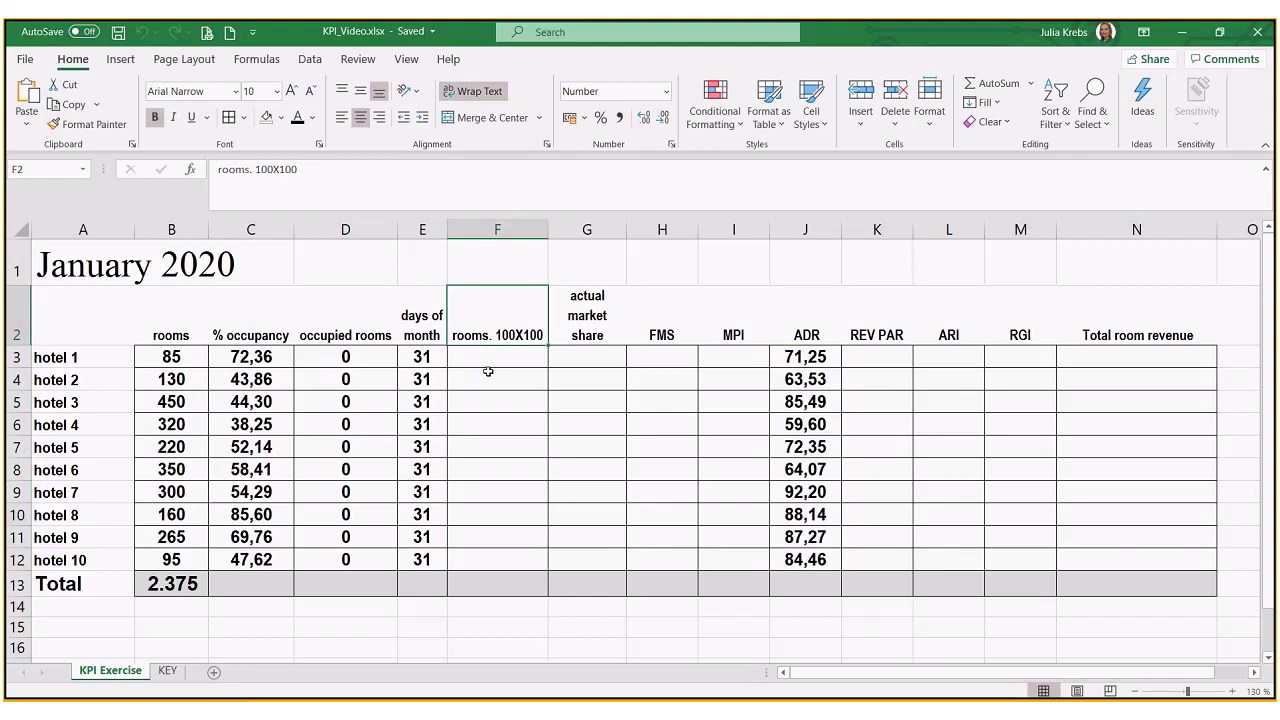
left_click(511, 358)
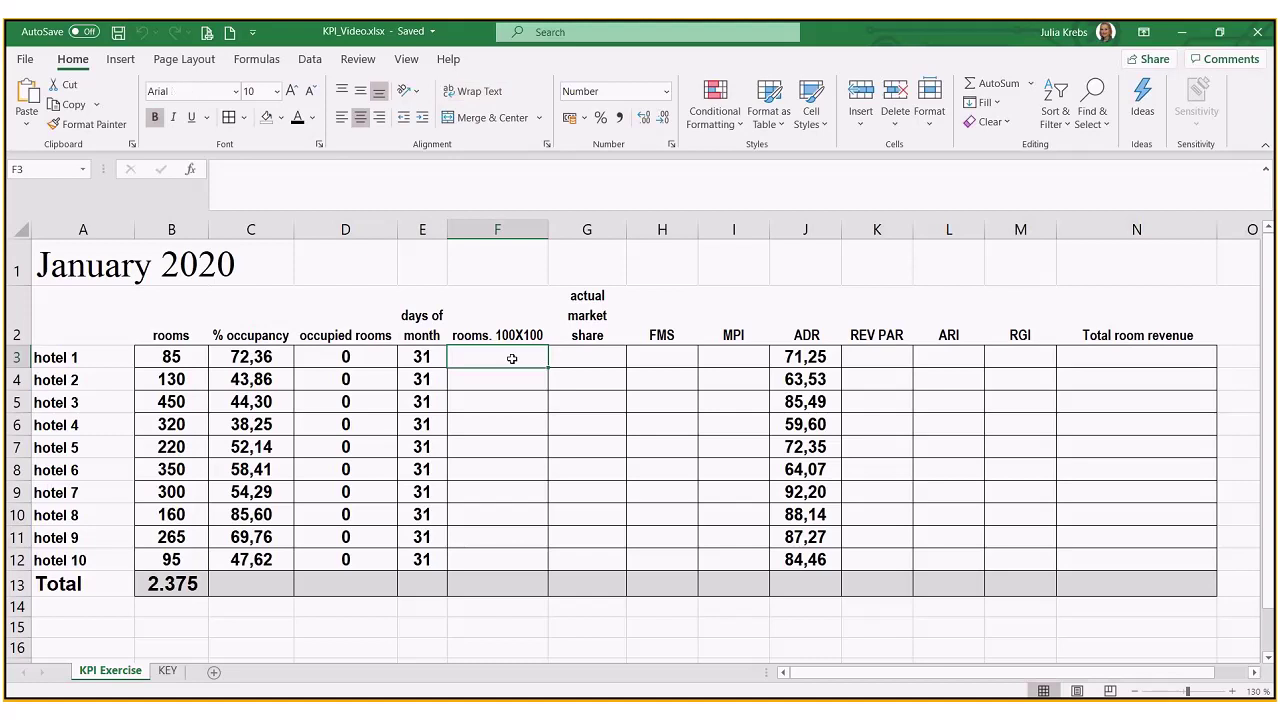
type("=")
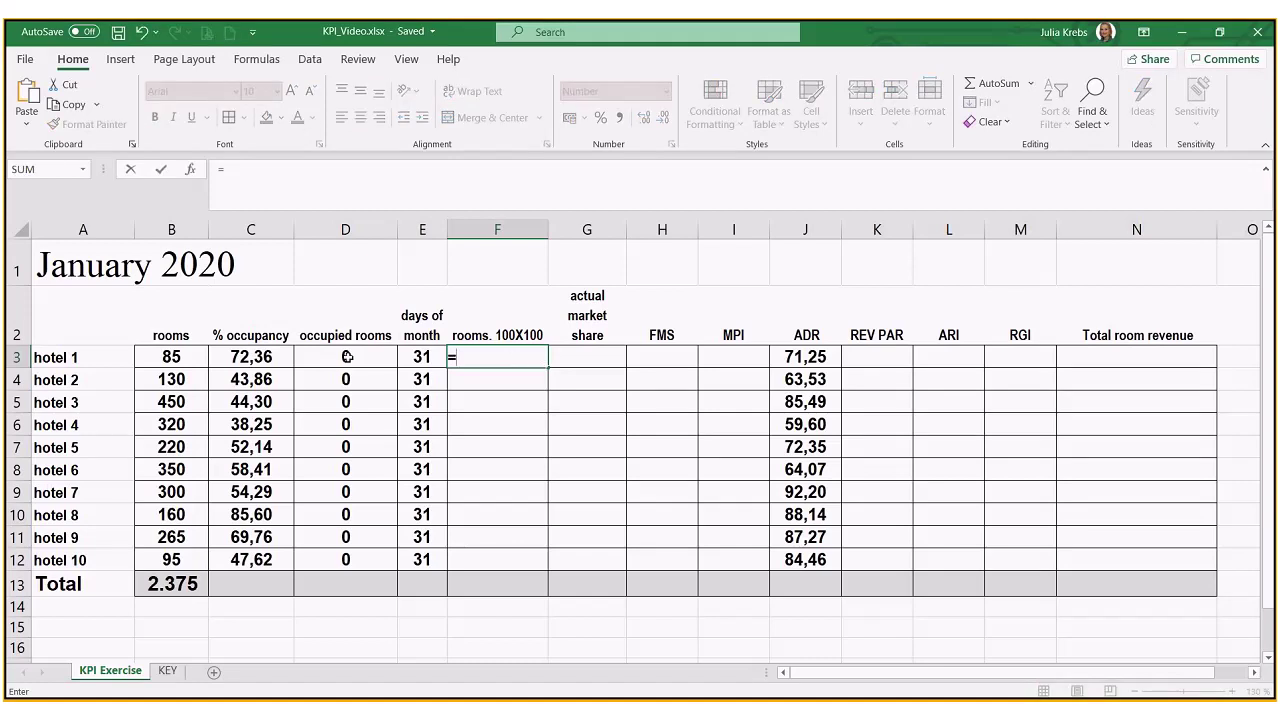
left_click(190, 357)
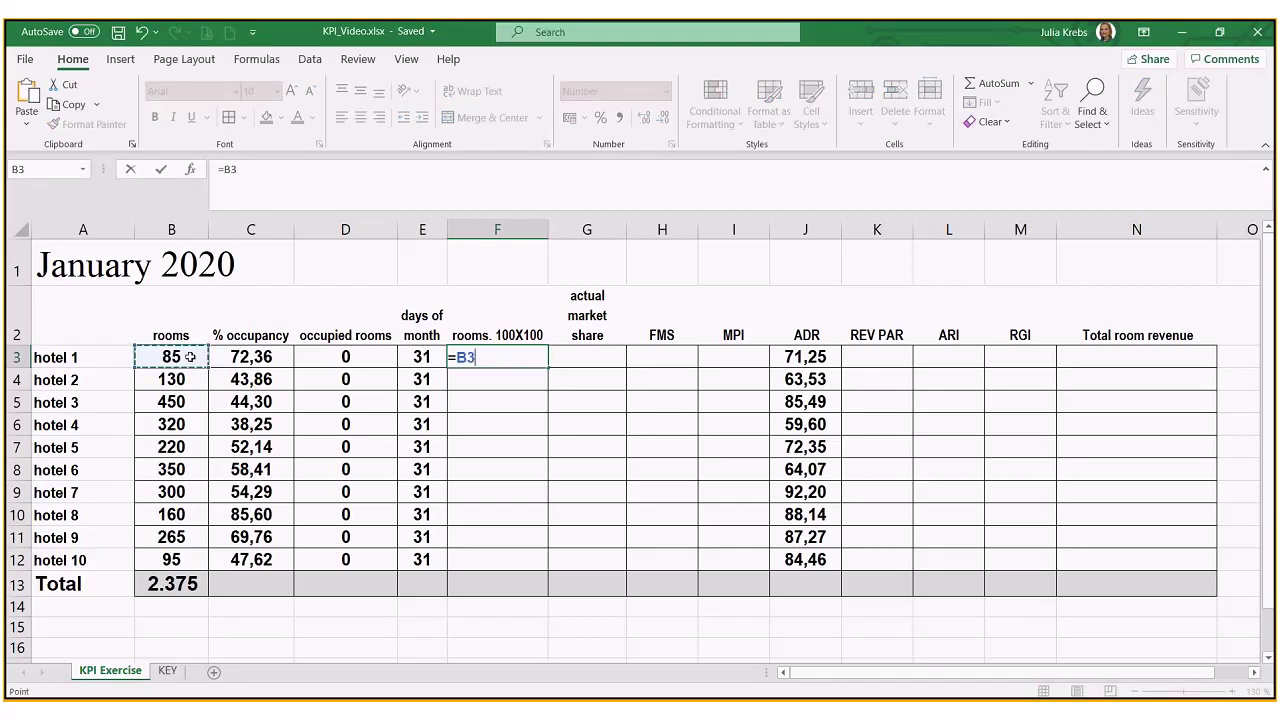
type("*")
left_click(422, 359)
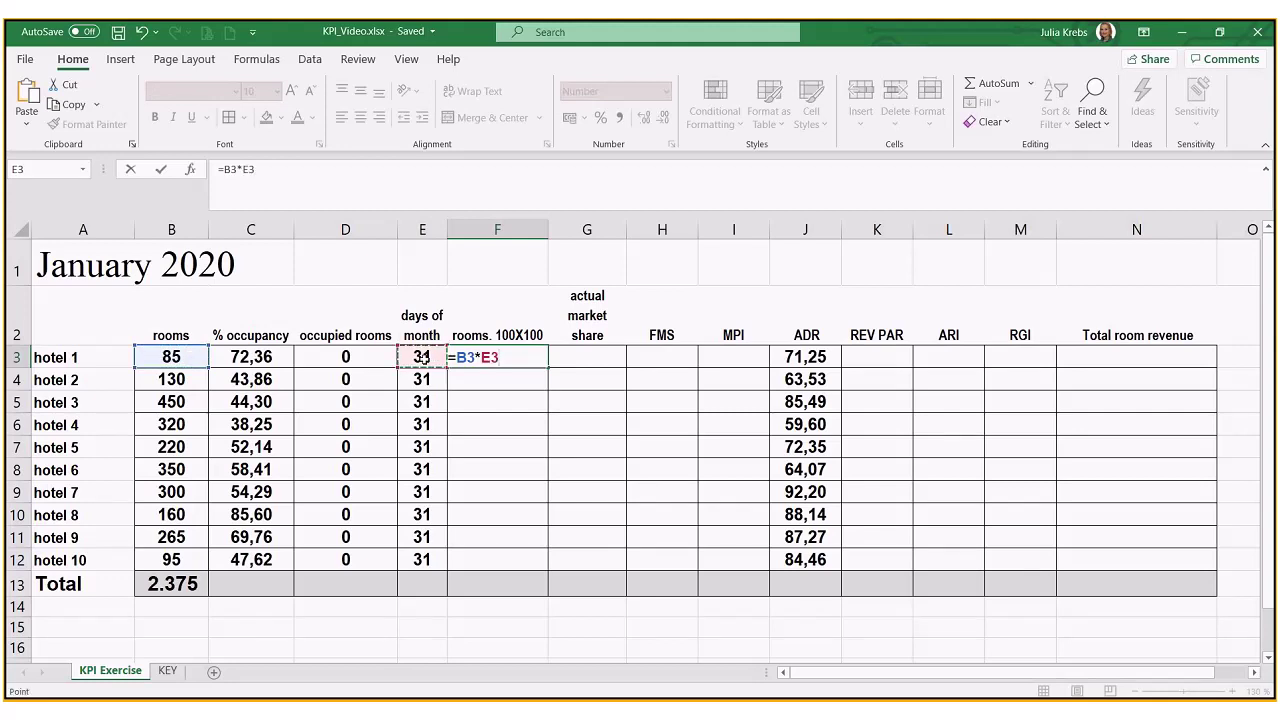
key("Return")
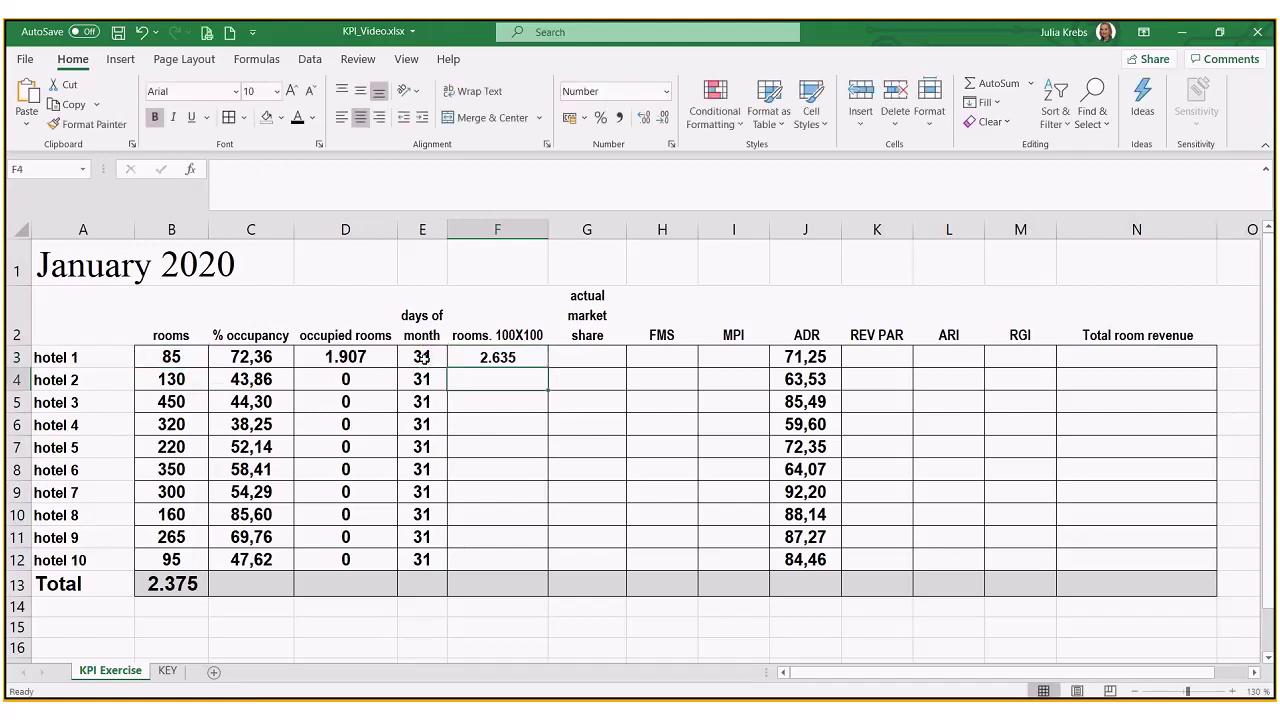
left_click(527, 357)
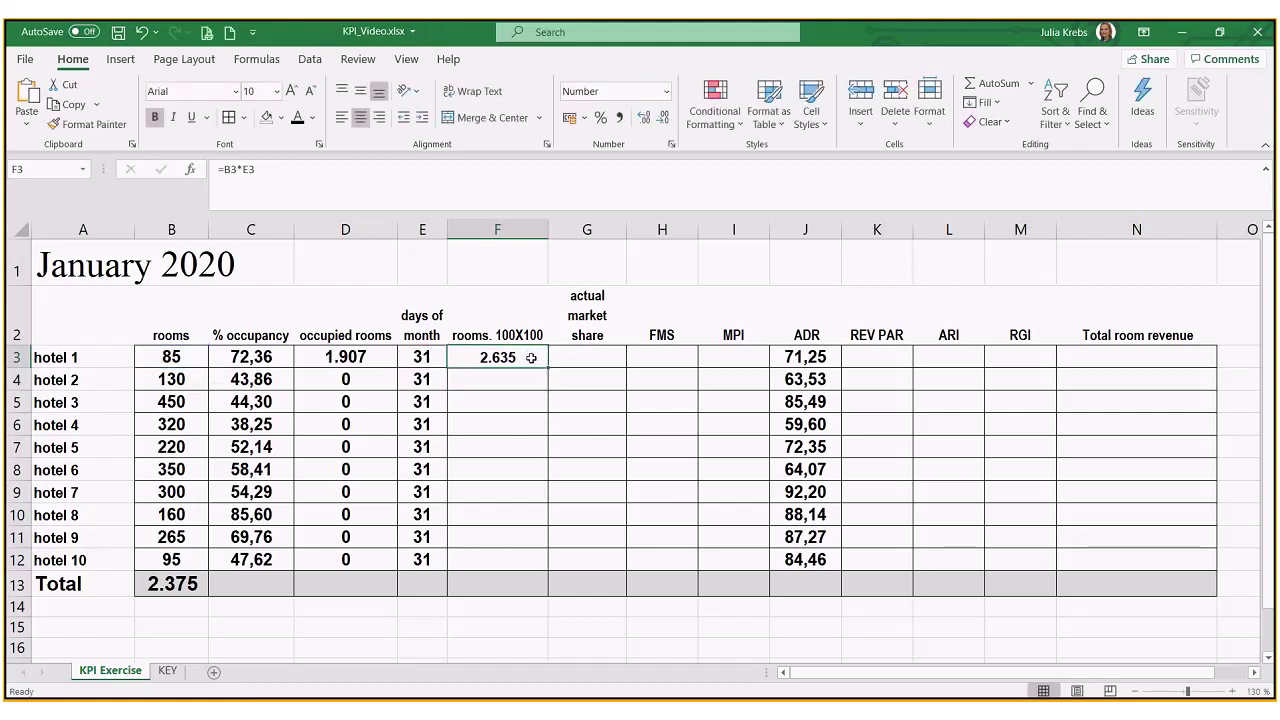
left_click_drag(546, 368, 531, 564)
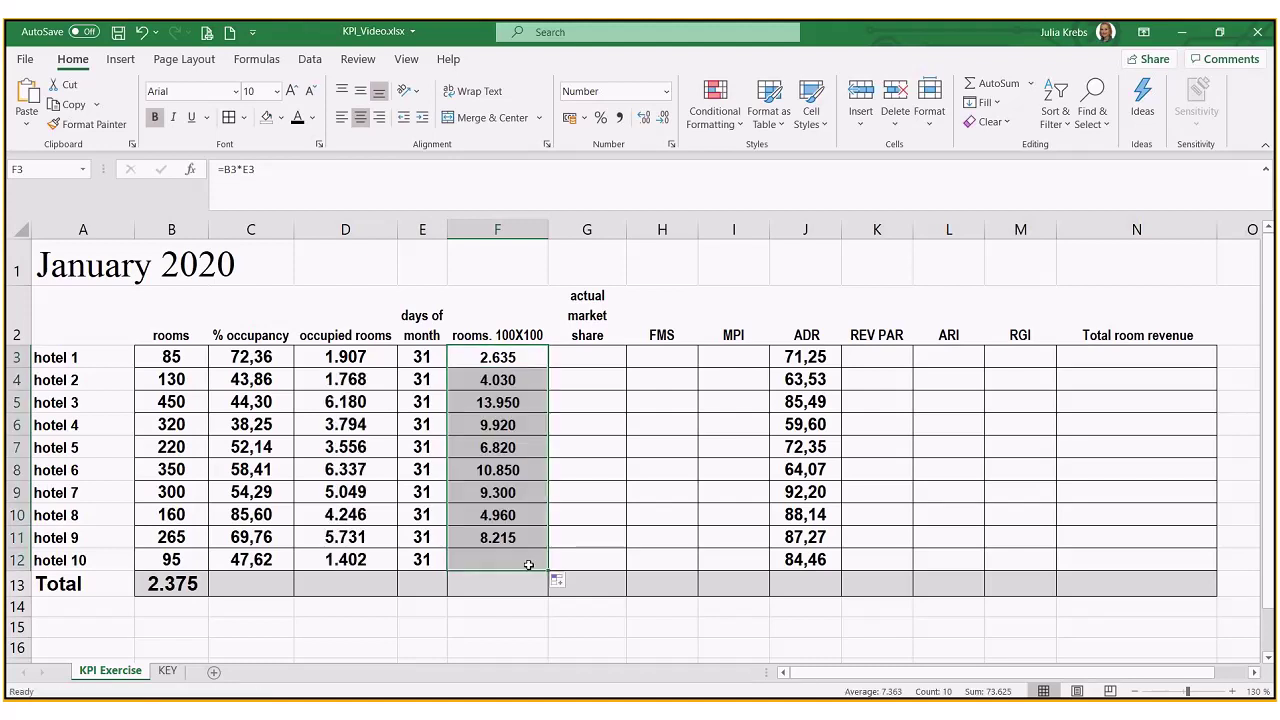
Examine hotel 1's occupied rooms formula in D3 and the cells it references, leaving it as it is.
left_click(508, 357)
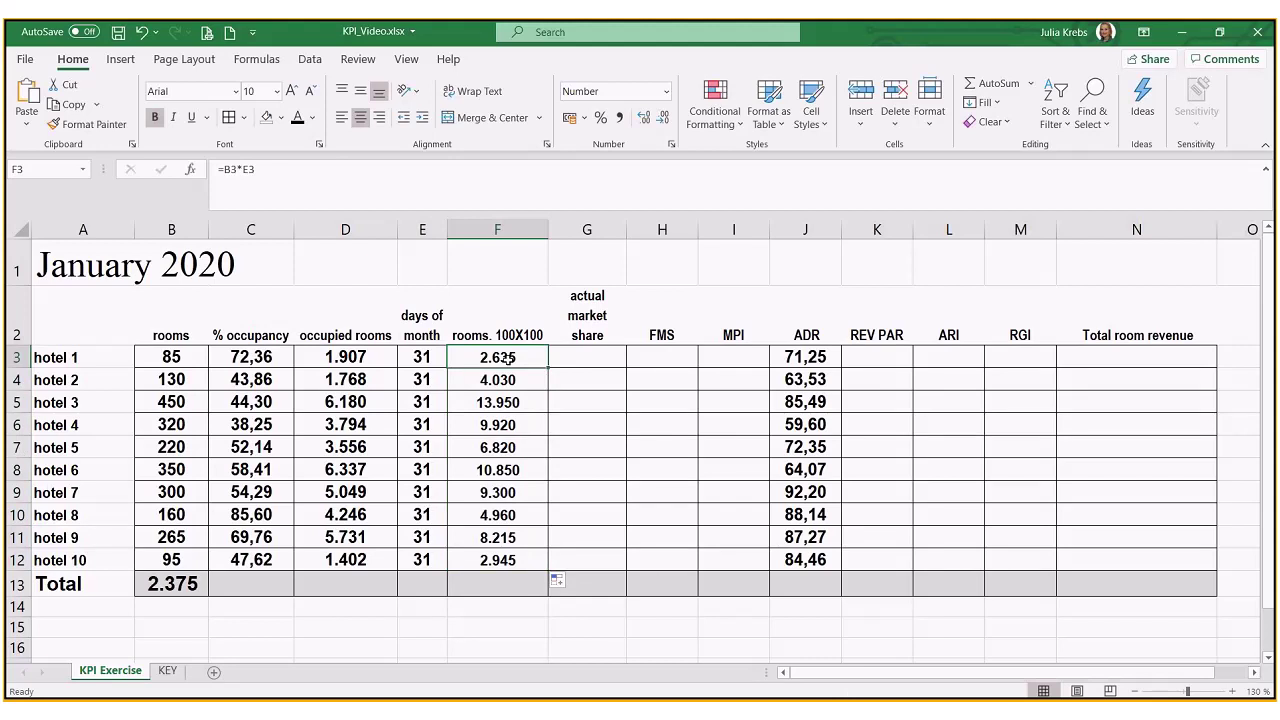
left_click(344, 360)
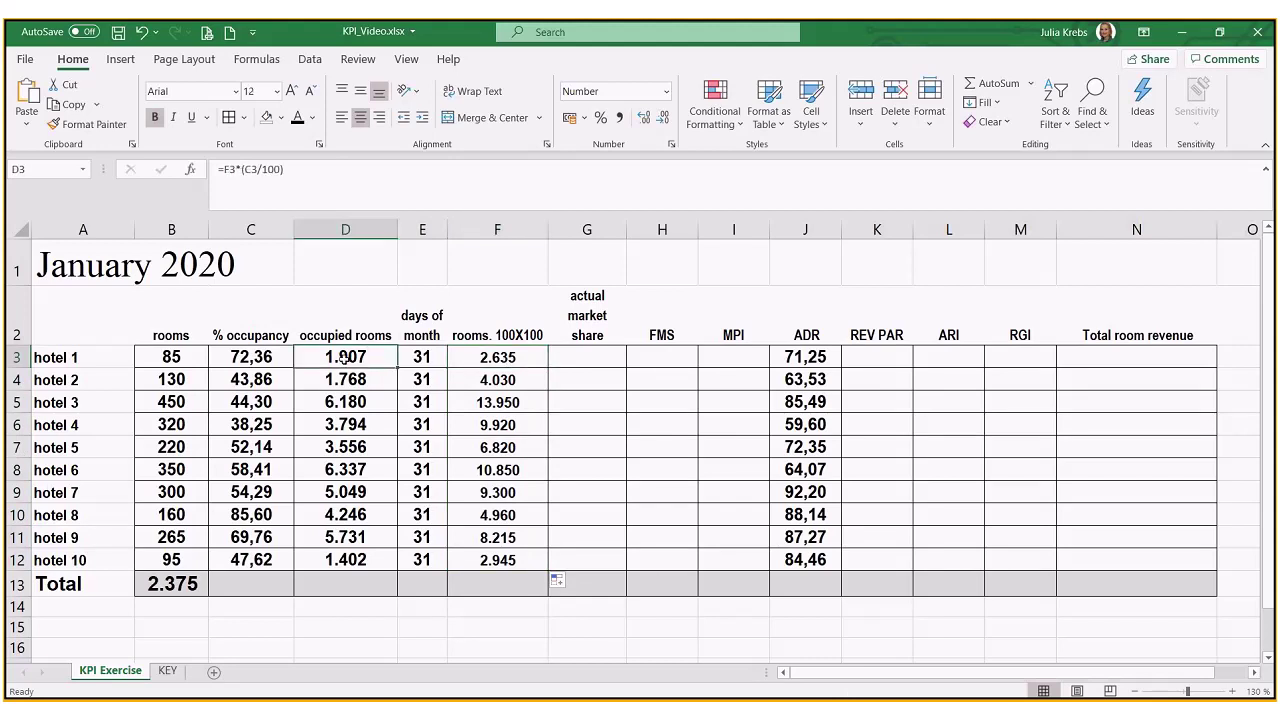
left_click(315, 173)
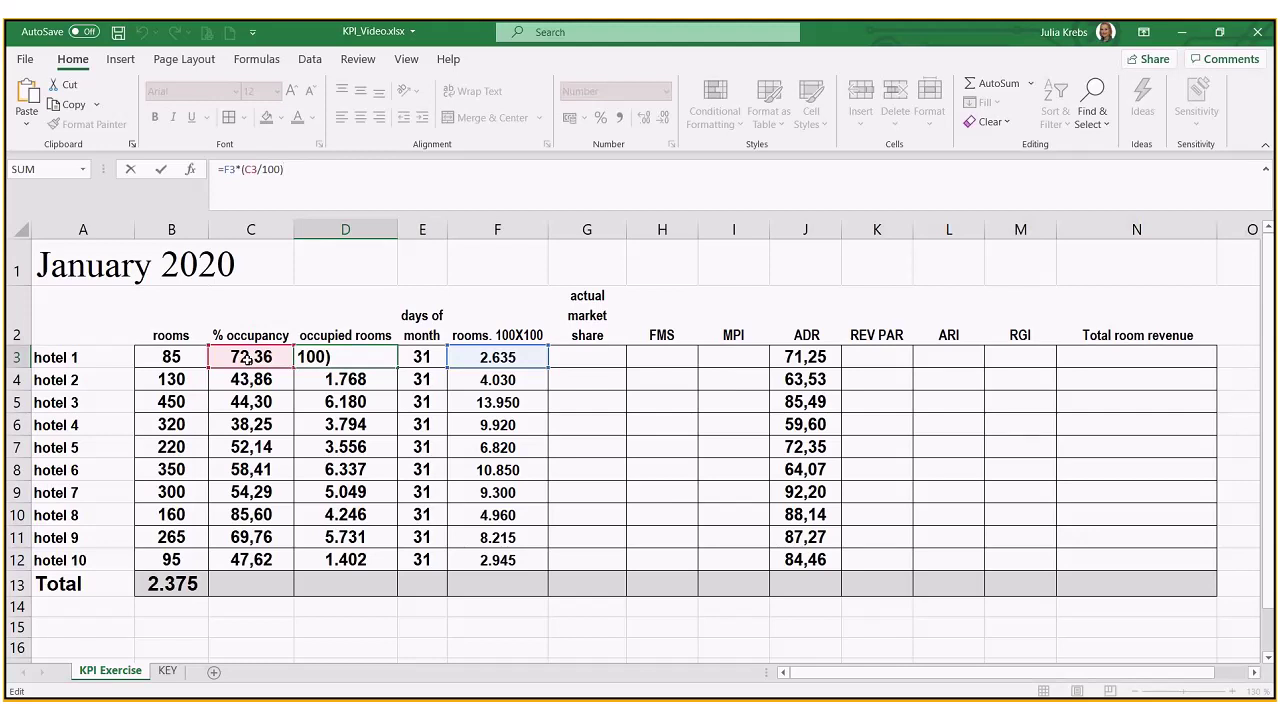
key("Return")
left_click(338, 362)
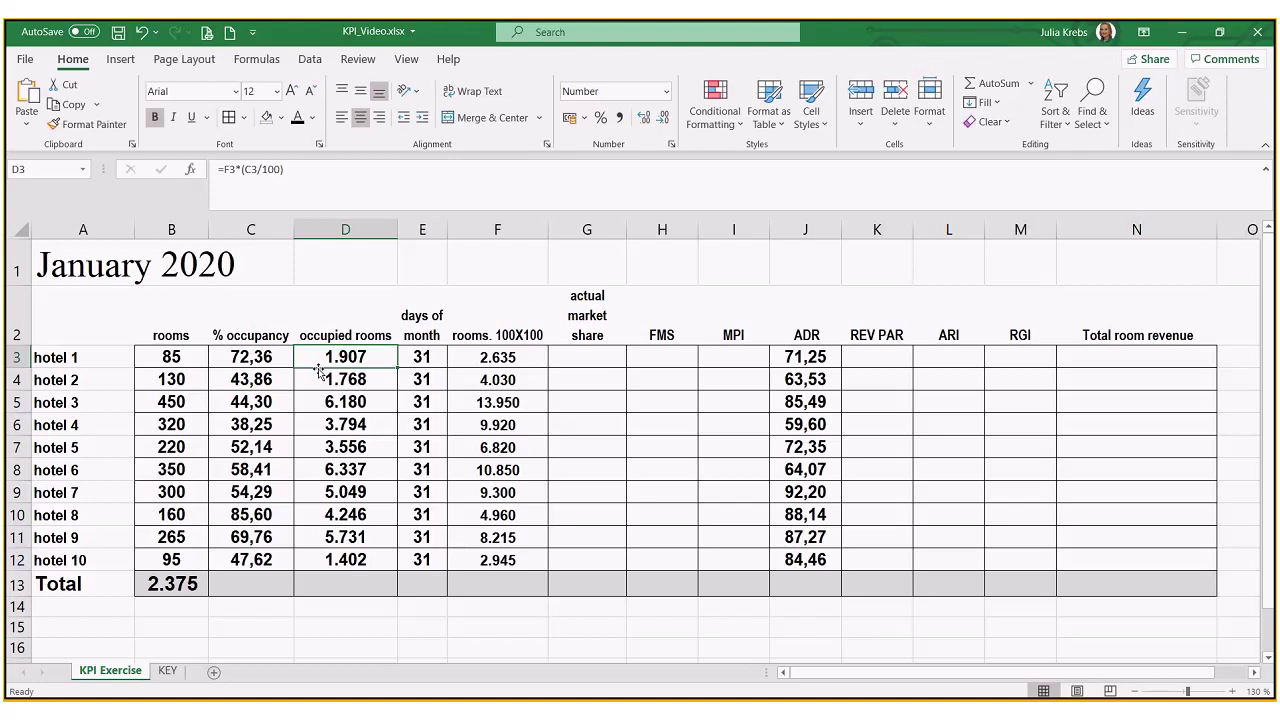
Total the occupied rooms of all ten hotels in D13 by summing D3:D12.
left_click(363, 585)
type("=sum(")
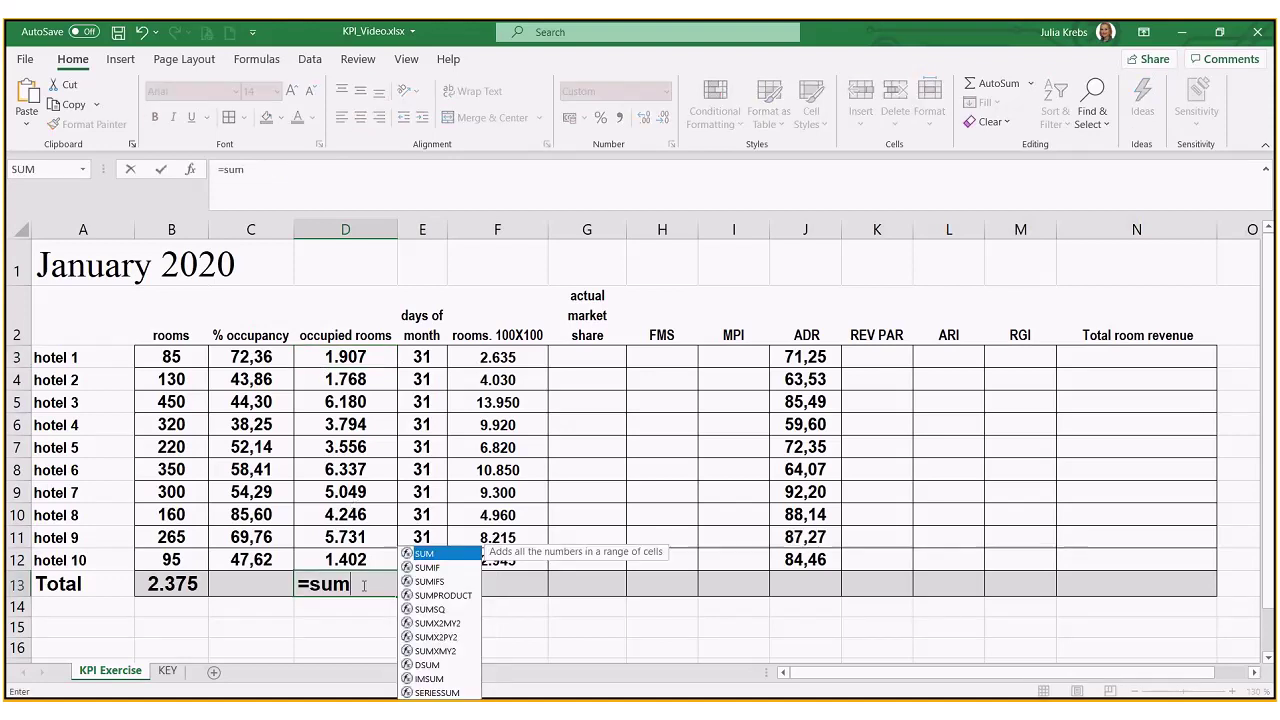
left_click_drag(360, 358, 357, 552)
key("Return")
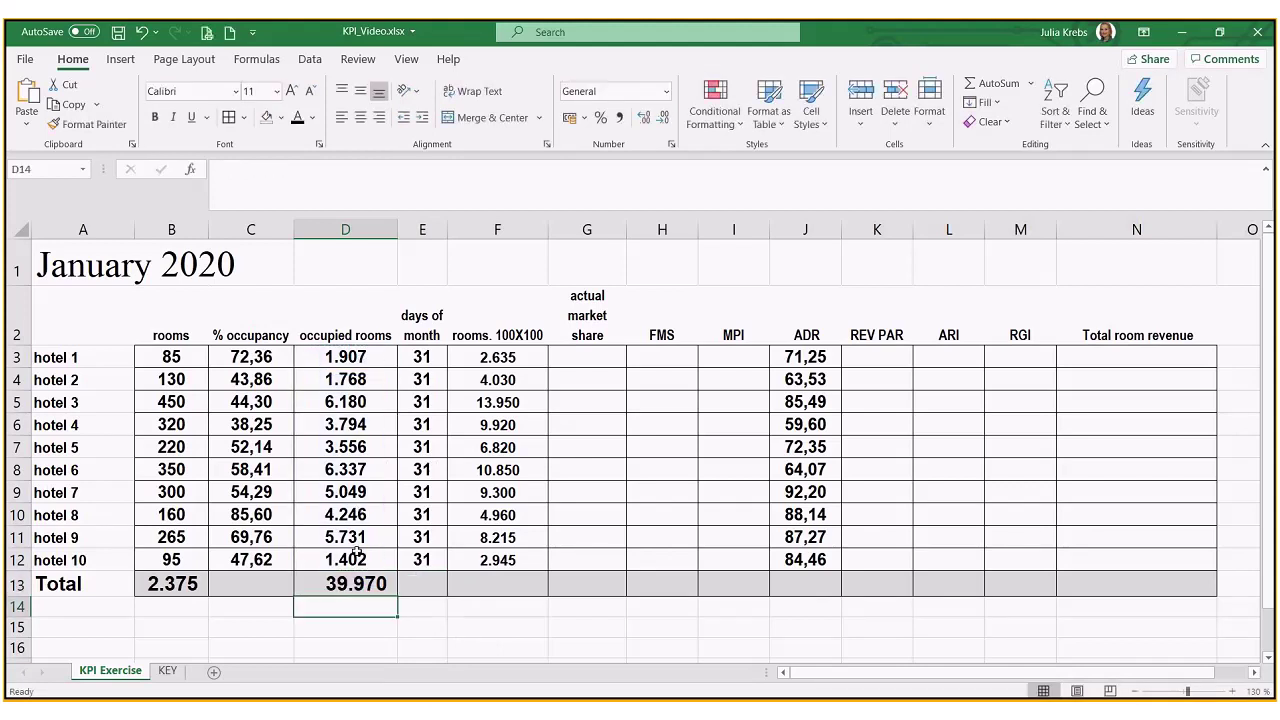
Total the rooms 100X100 column in F13 by summing F3:F12.
left_click(468, 585)
type("=")
mouse_move(518, 359)
left_mouse_down()
mouse_move(535, 498)
mouse_move(525, 362)
left_mouse_up()
key("BackSpace")
key("BackSpace")
type("sum(")
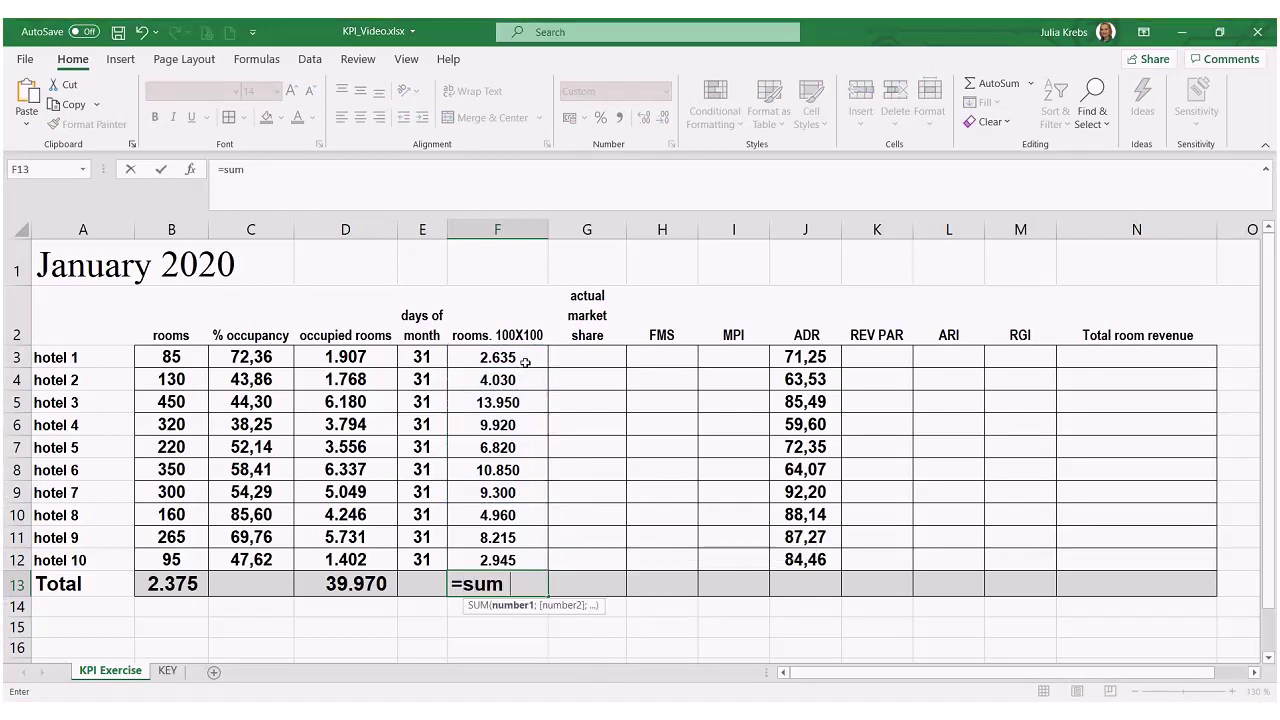
left_click_drag(525, 362, 524, 555)
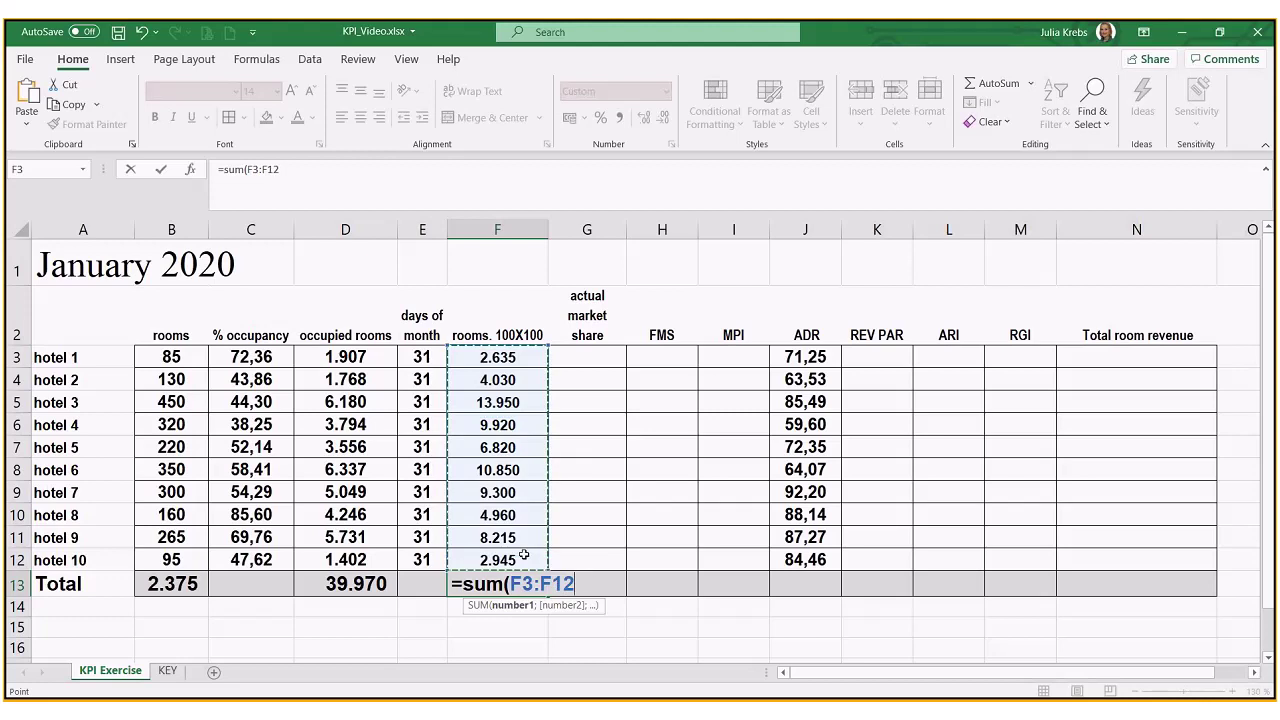
key("Return")
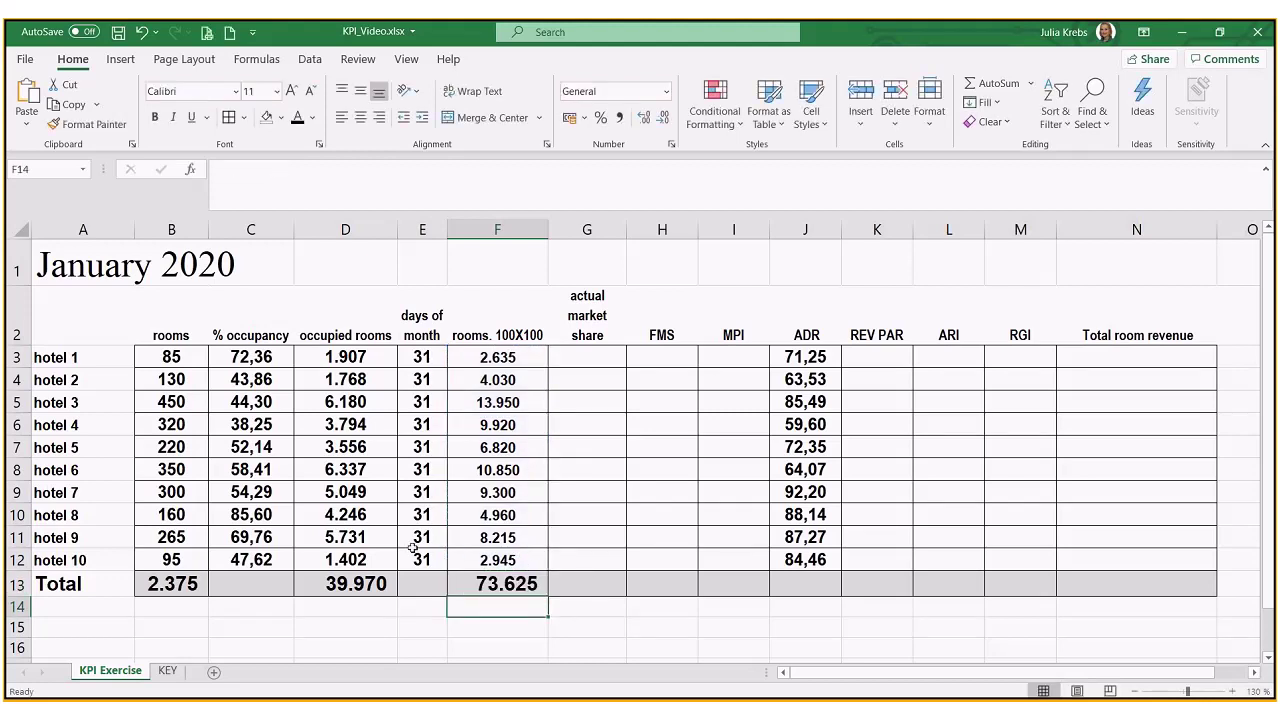
Enter a dash (-) in E13 as the Total row entry for days of month.
left_click_drag(426, 356, 420, 557)
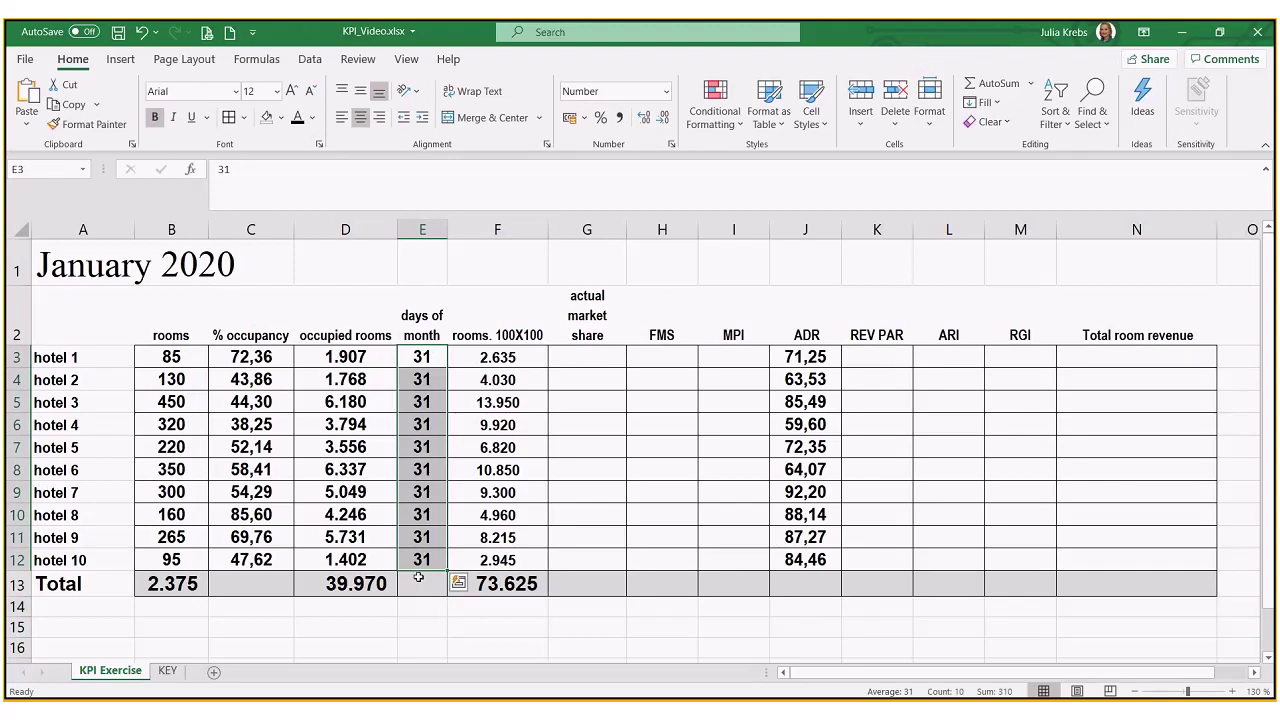
left_click(419, 585)
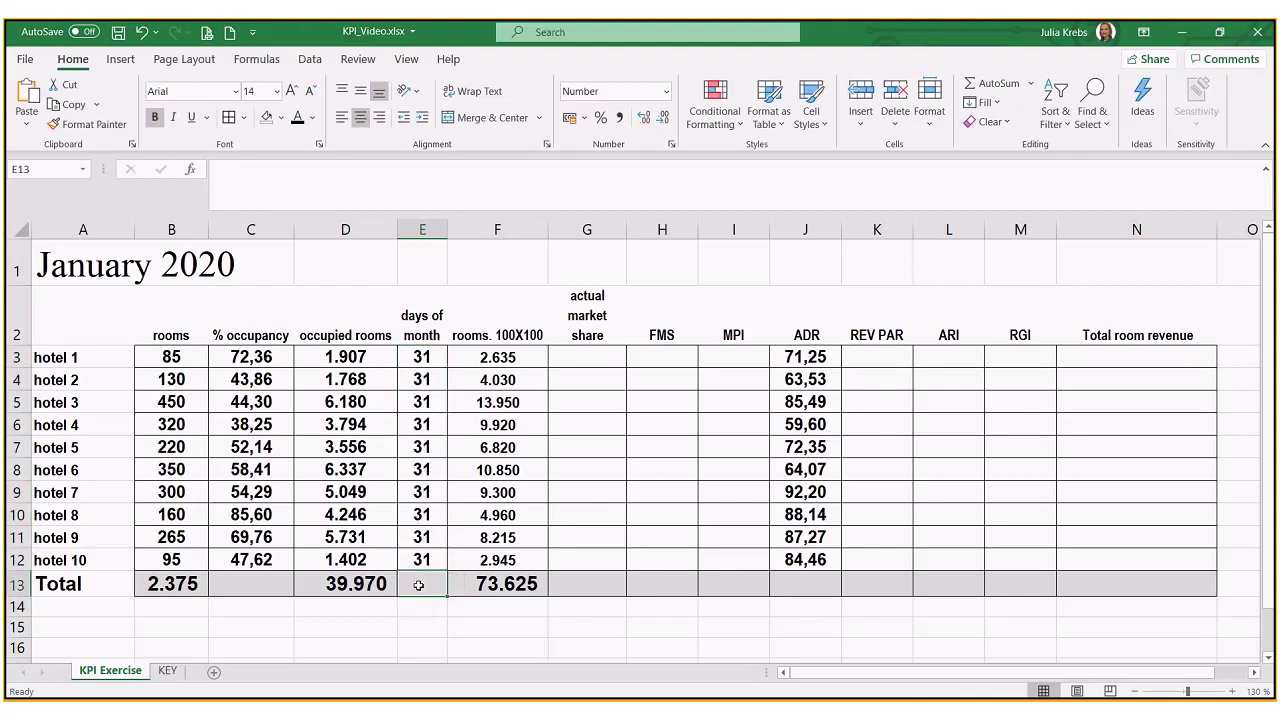
type("-")
key("Return")
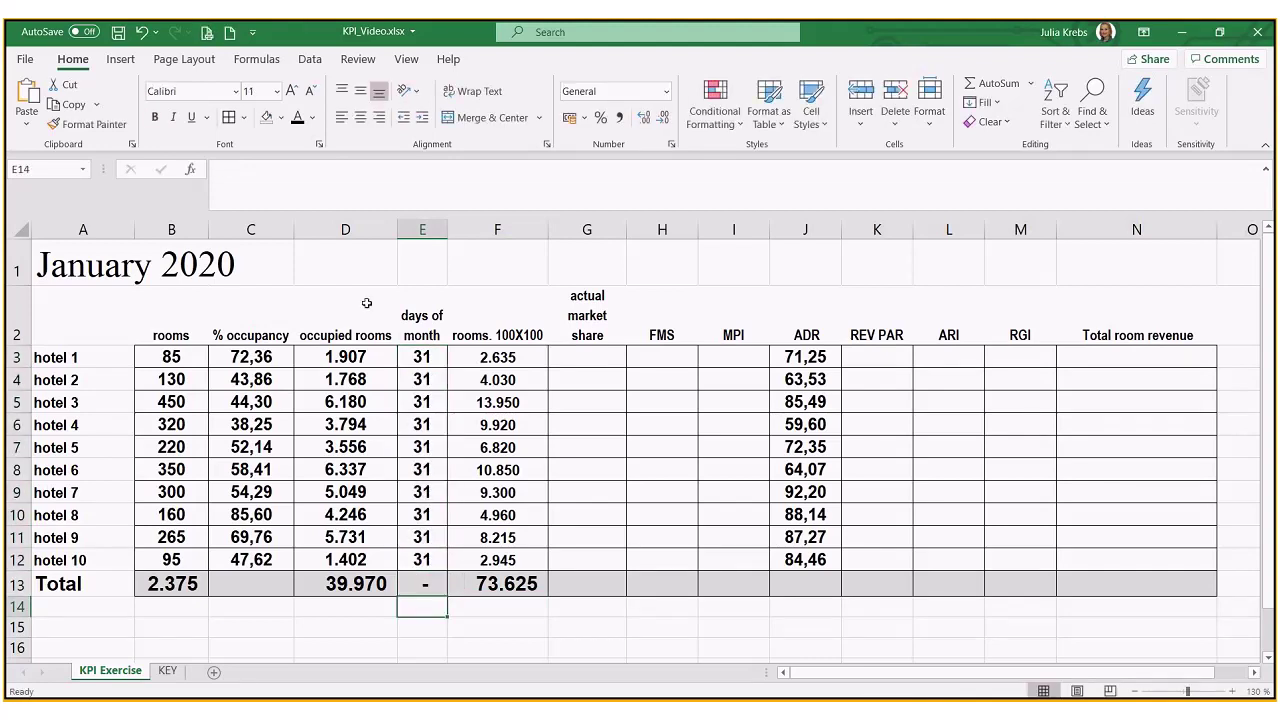
Calculate the overall % occupancy in C13 with =D13/F13, check the formula, and save the workbook.
left_click(278, 356)
left_click_drag(278, 356, 270, 560)
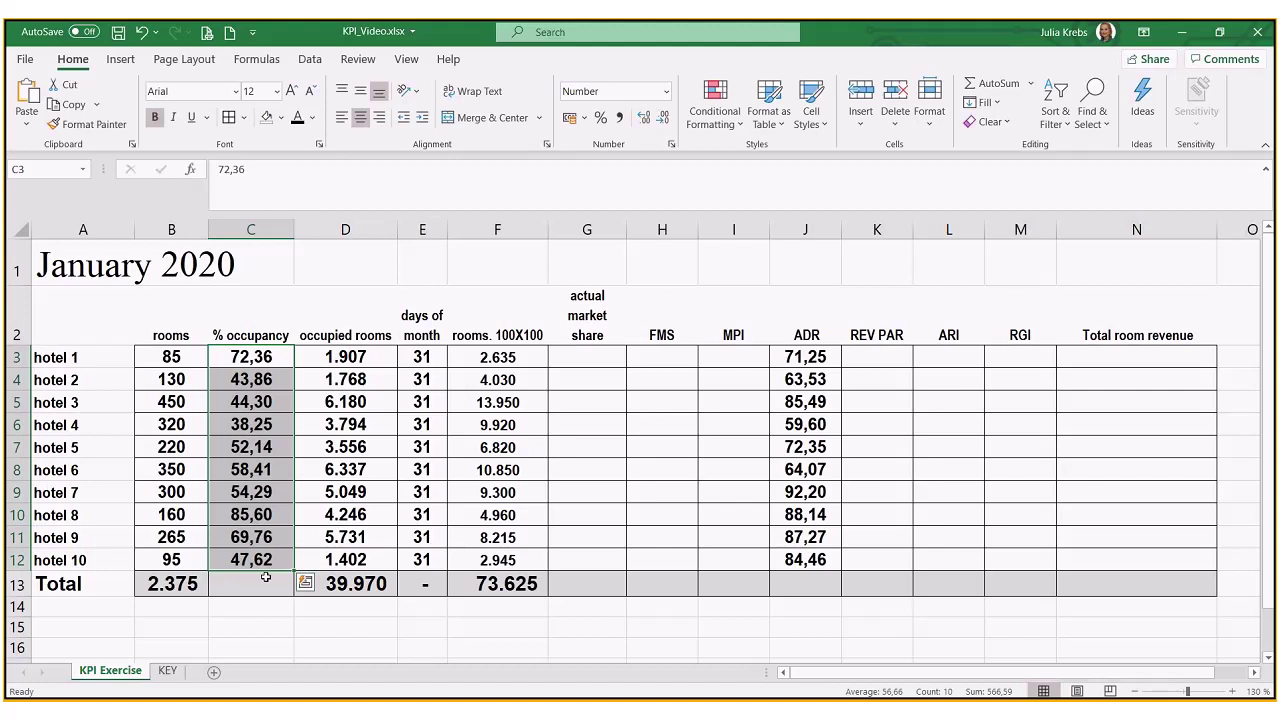
left_click(265, 580)
type("=")
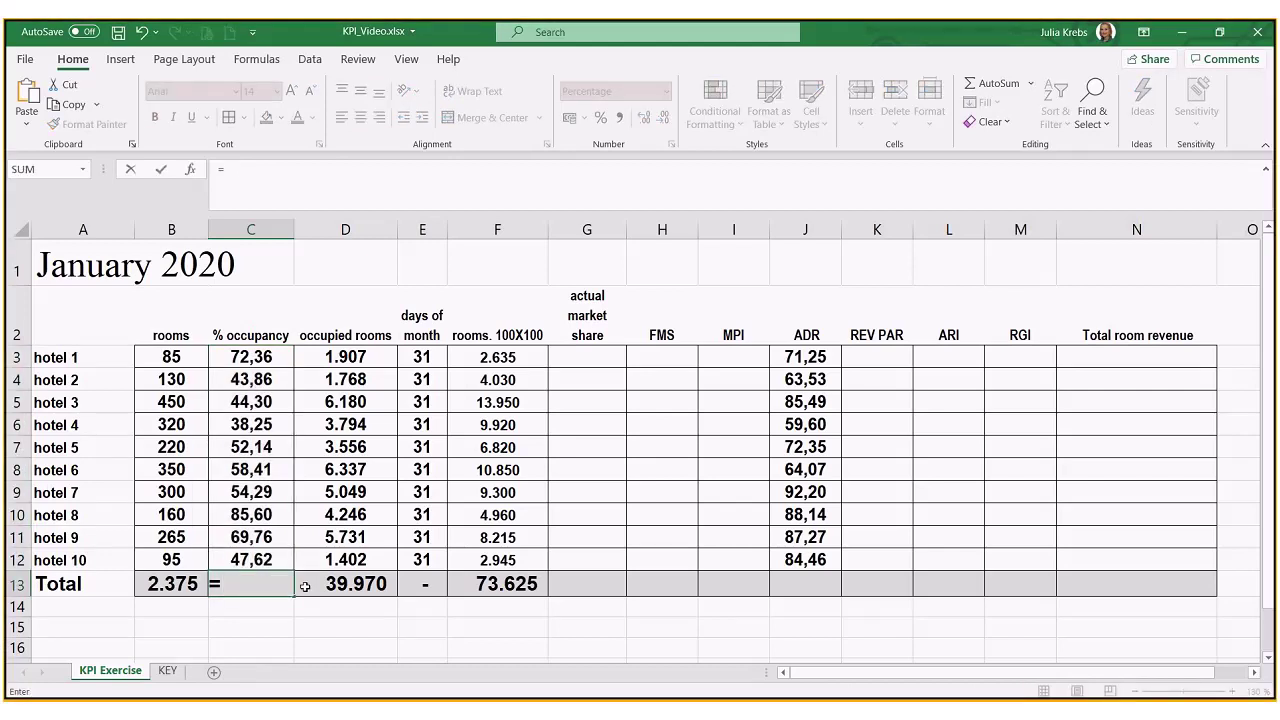
left_click_drag(305, 586, 354, 605)
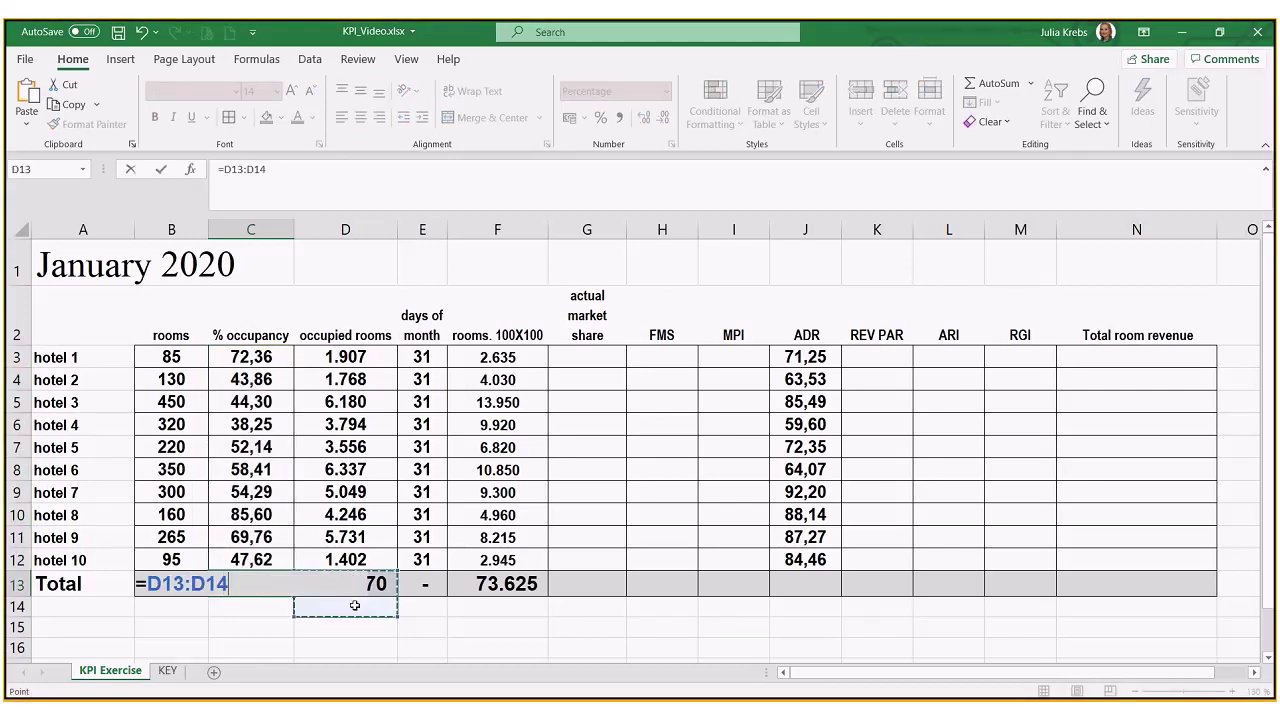
left_click(377, 590)
type("/")
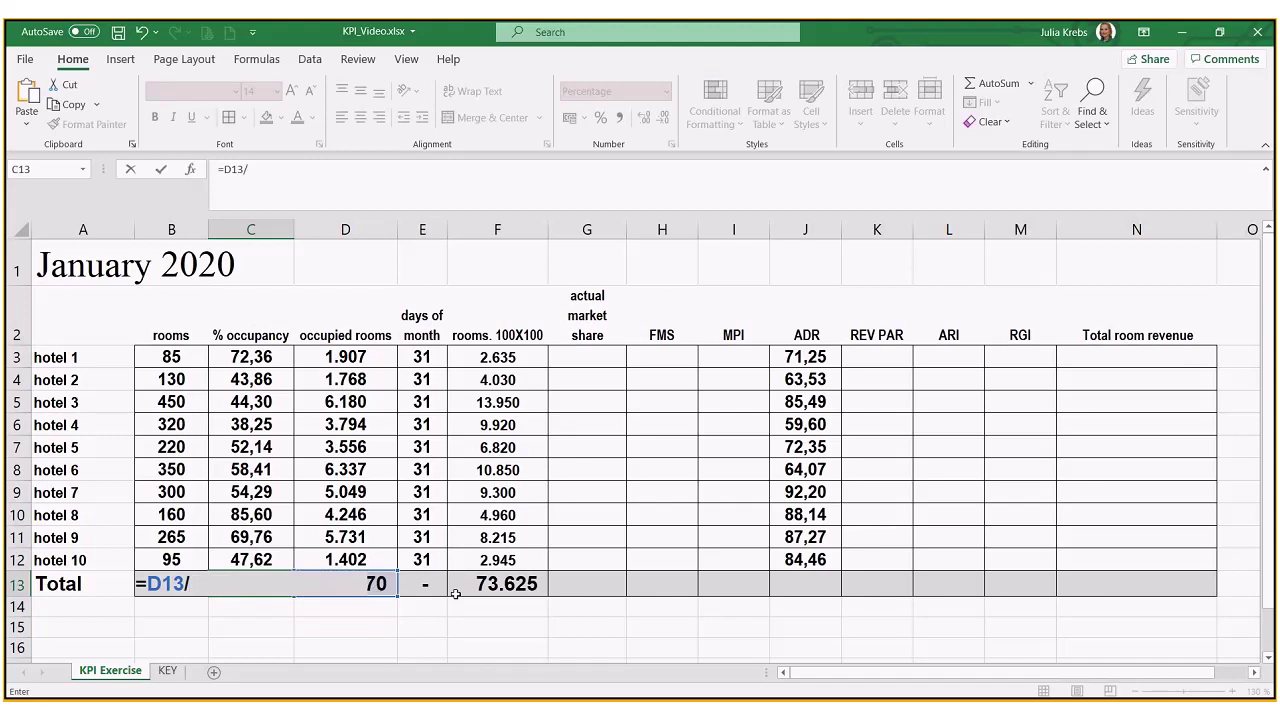
left_click(503, 583)
key("Return")
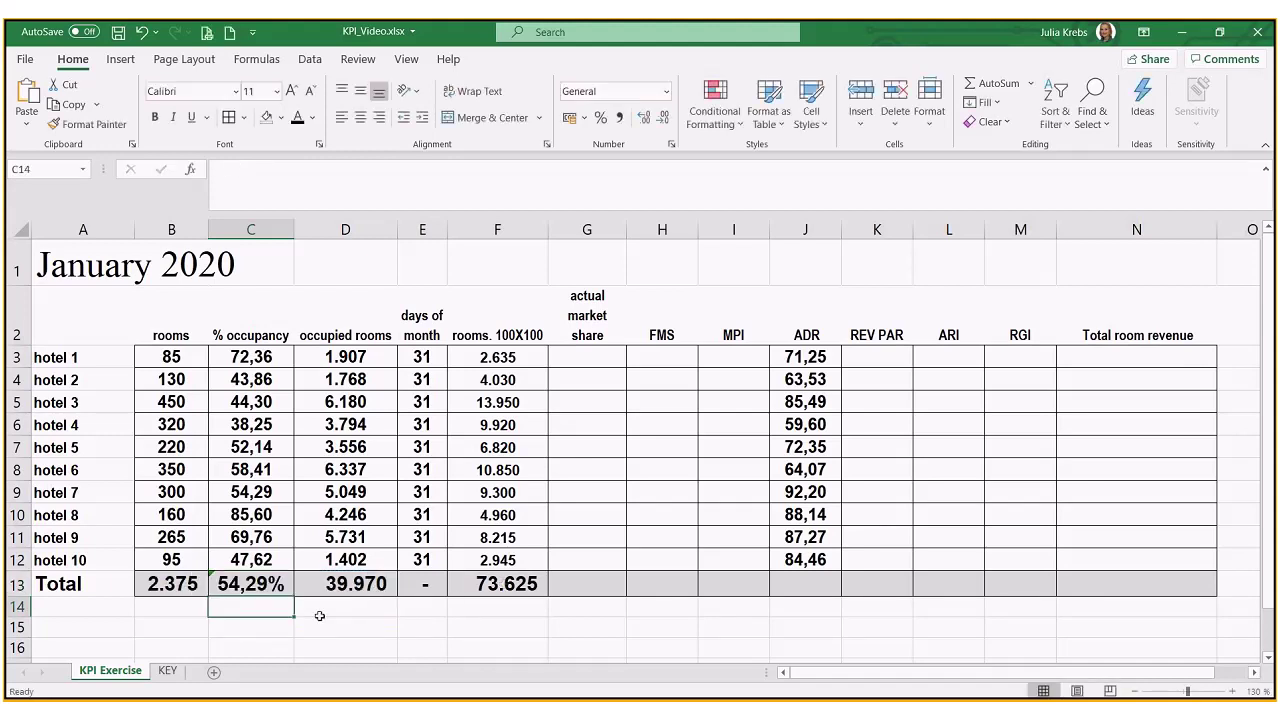
left_click(231, 588)
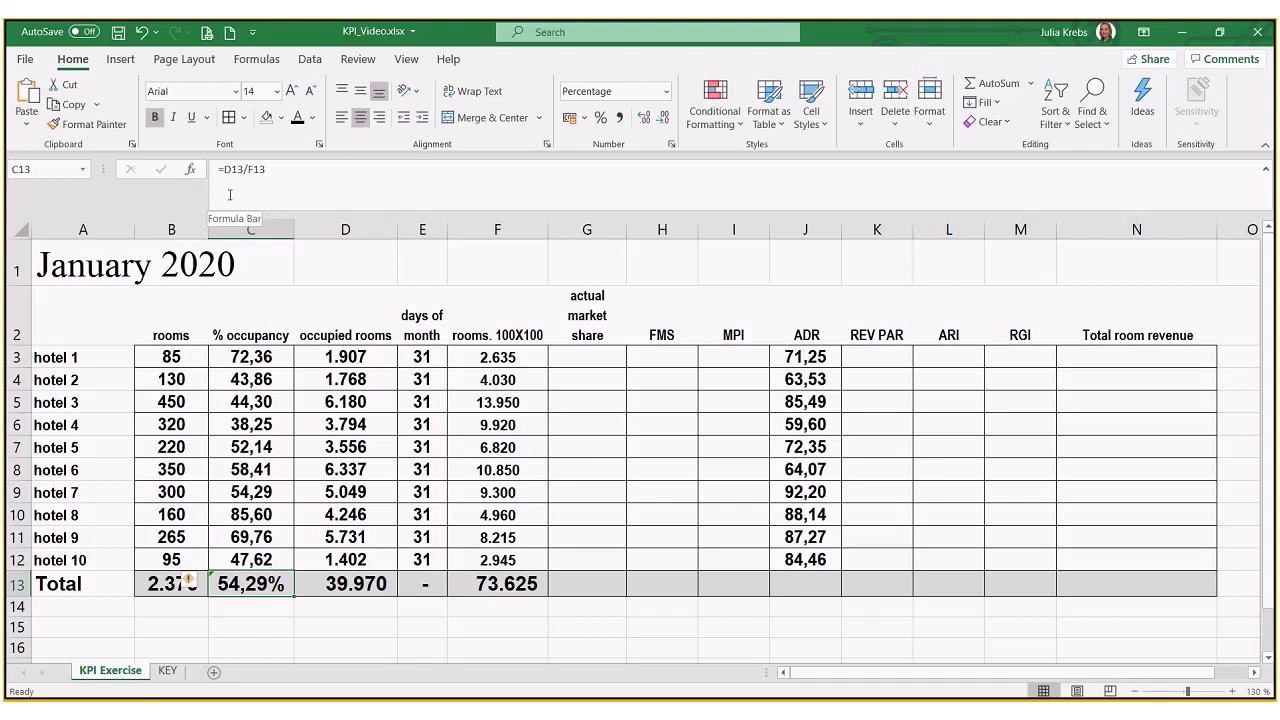
left_click(118, 32)
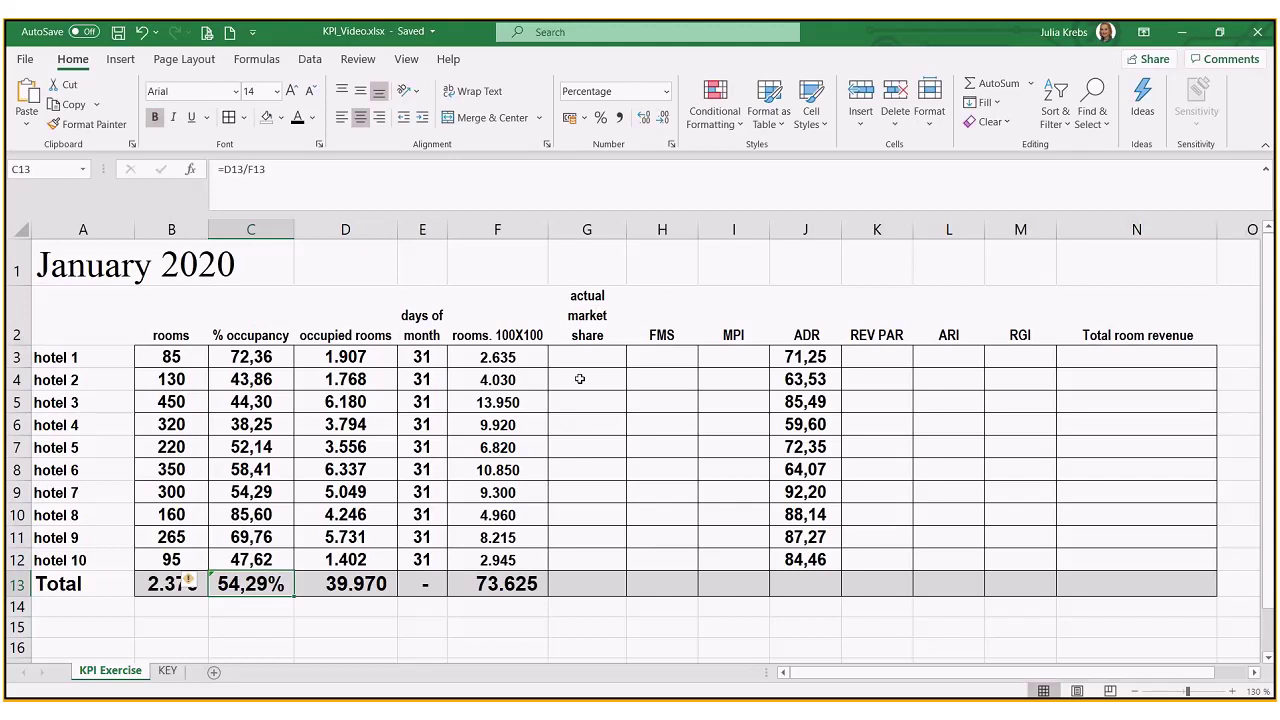
Calculate hotel 1's actual market share in G3 with =D3/$D$13, keeping the occupied rooms total as an absolute reference.
left_click_drag(734, 338, 731, 554)
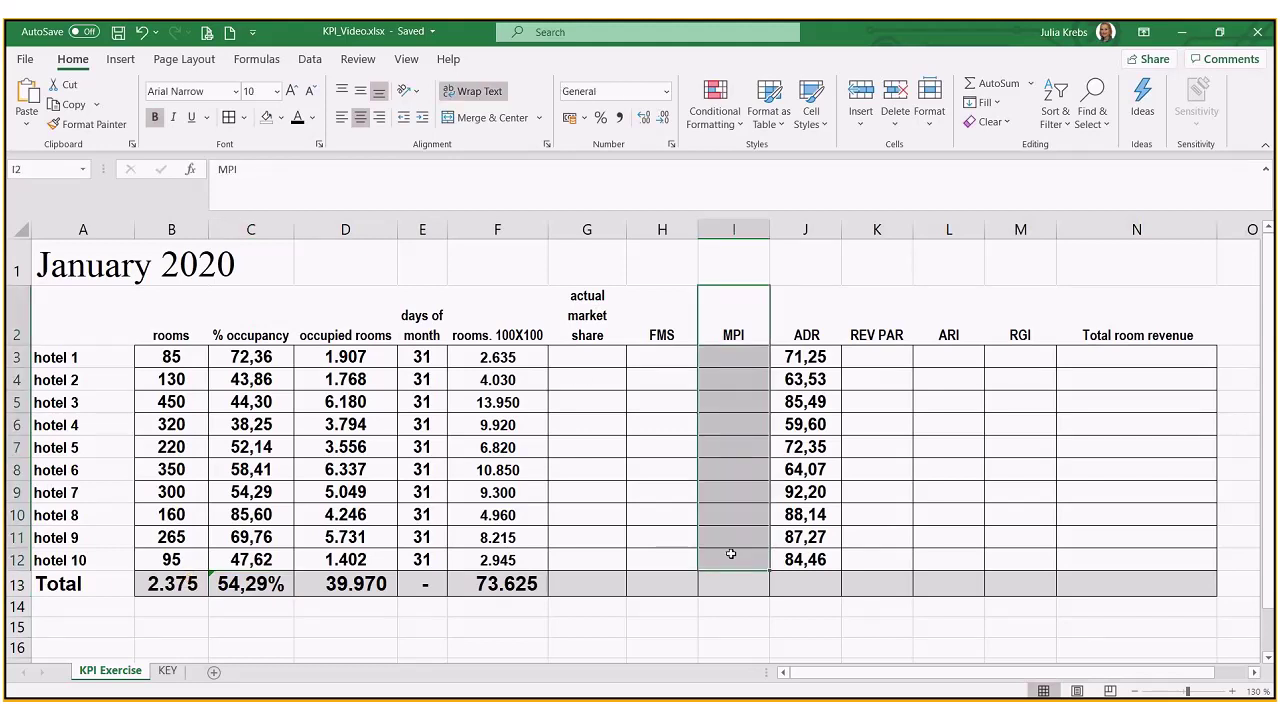
left_click(591, 358)
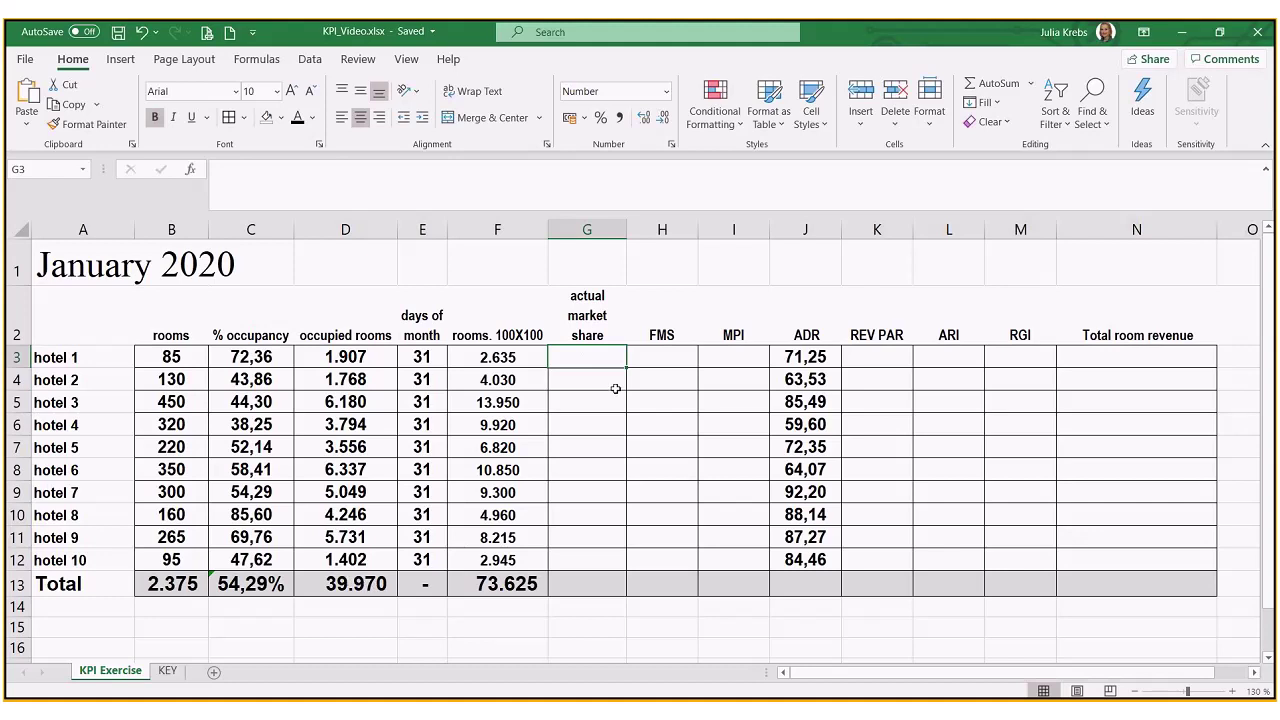
type("=")
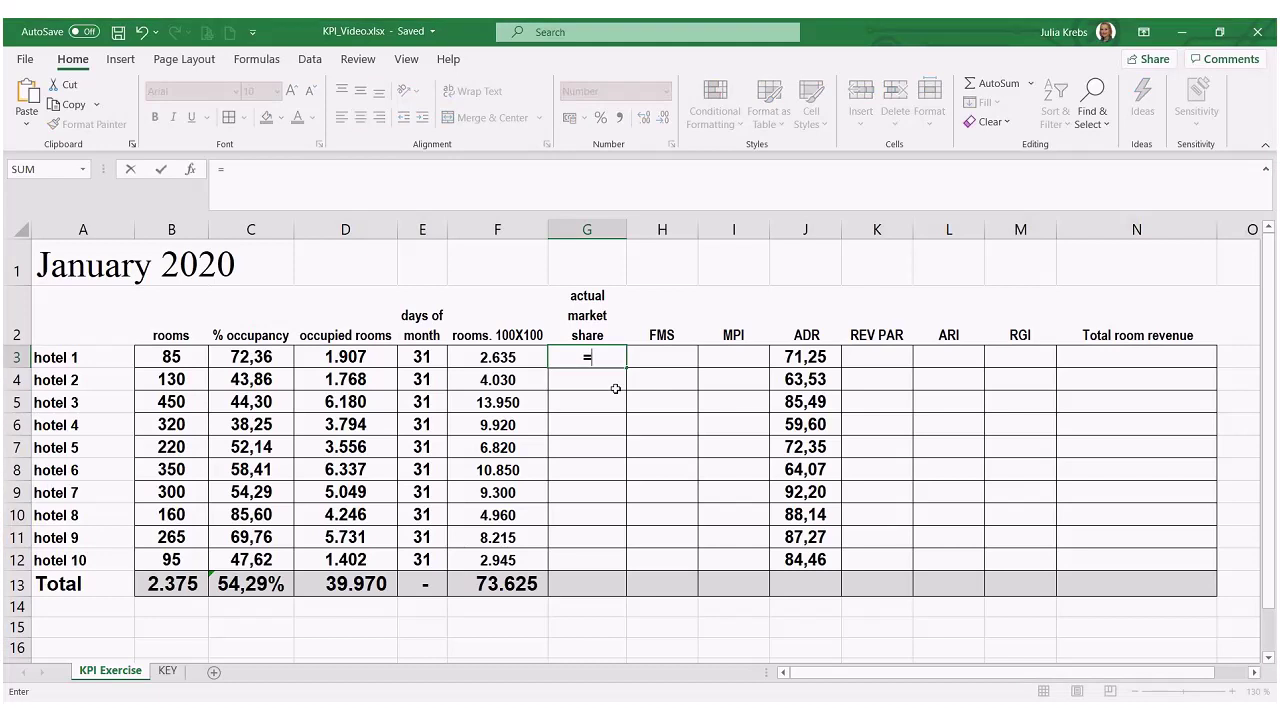
left_click(371, 357)
type("/")
left_click(331, 584)
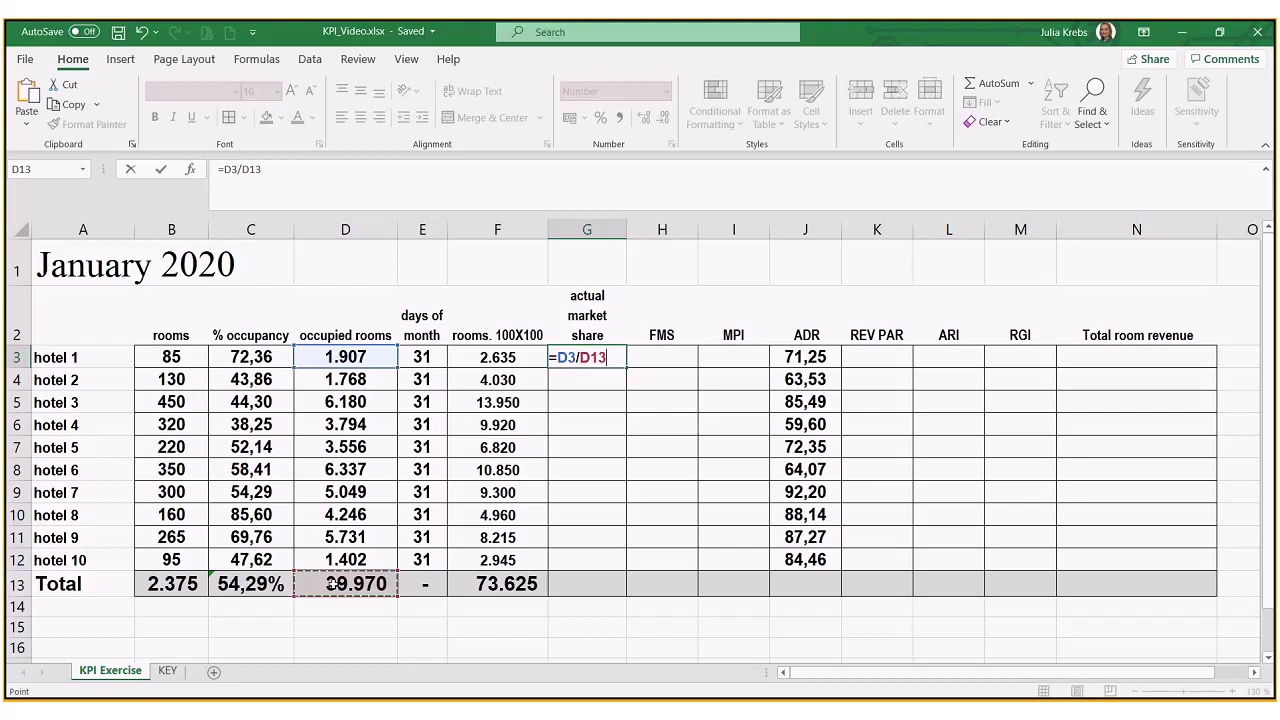
left_click(242, 169)
type("$")
left_click(255, 169)
type("$")
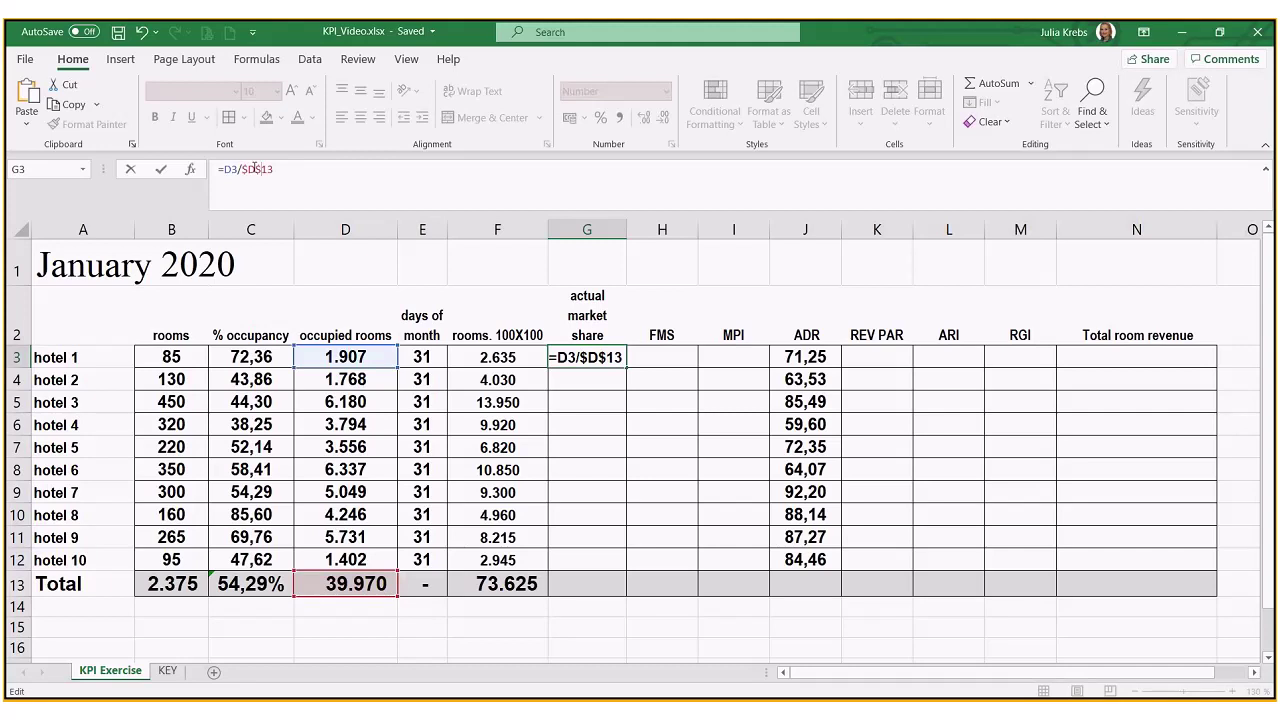
key("Return")
Copy the actual market share formula from G3 down to G12 and check the copied formula in G4.
left_click(584, 360)
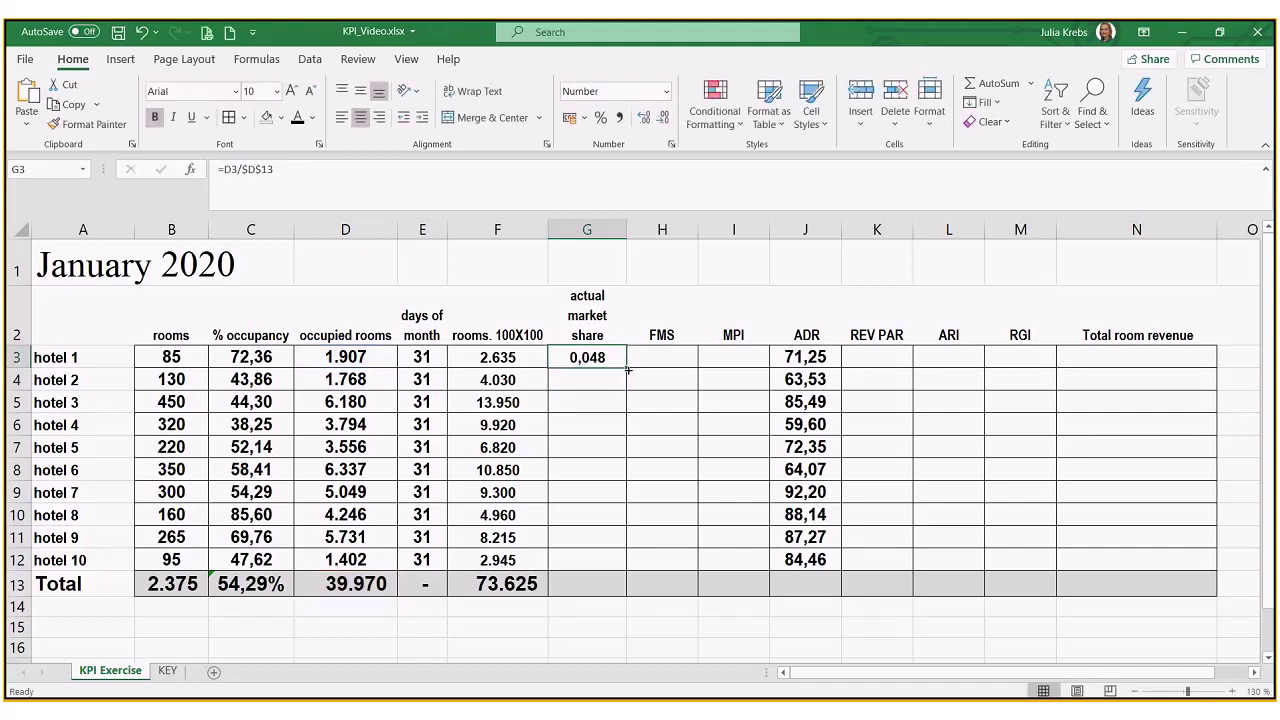
left_click_drag(627, 372, 608, 560)
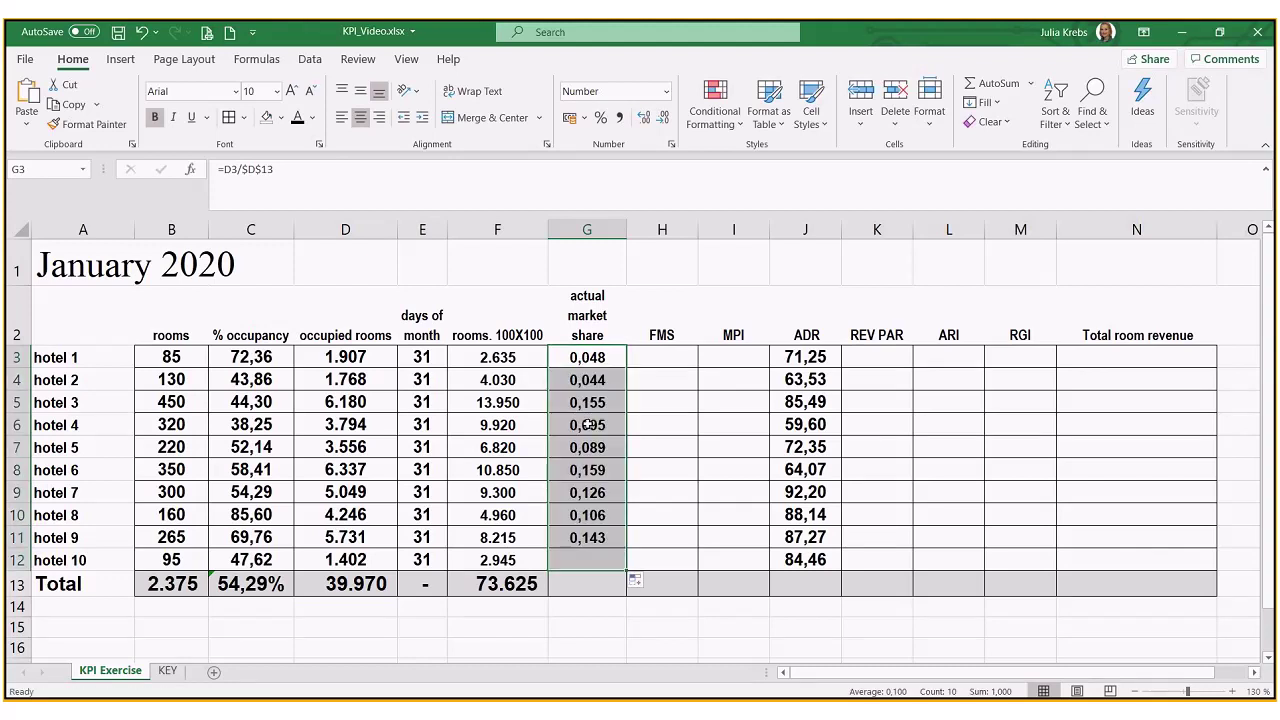
left_click(570, 356)
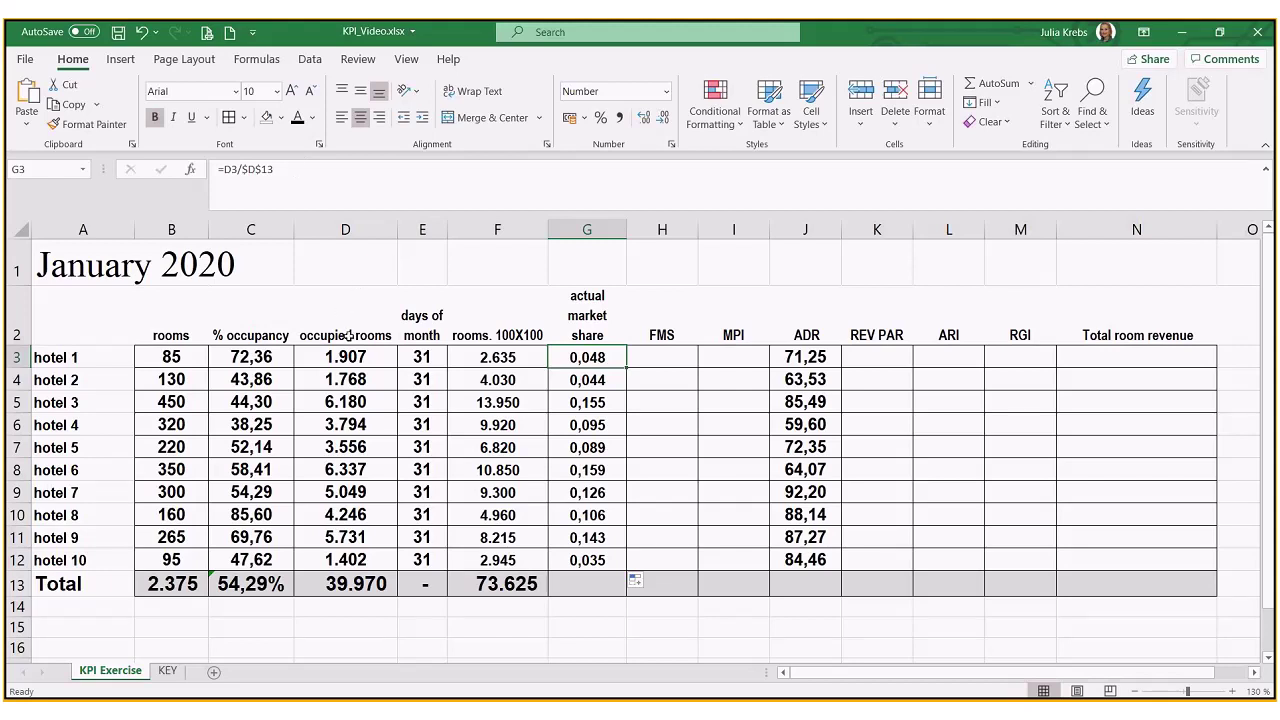
left_click(587, 381)
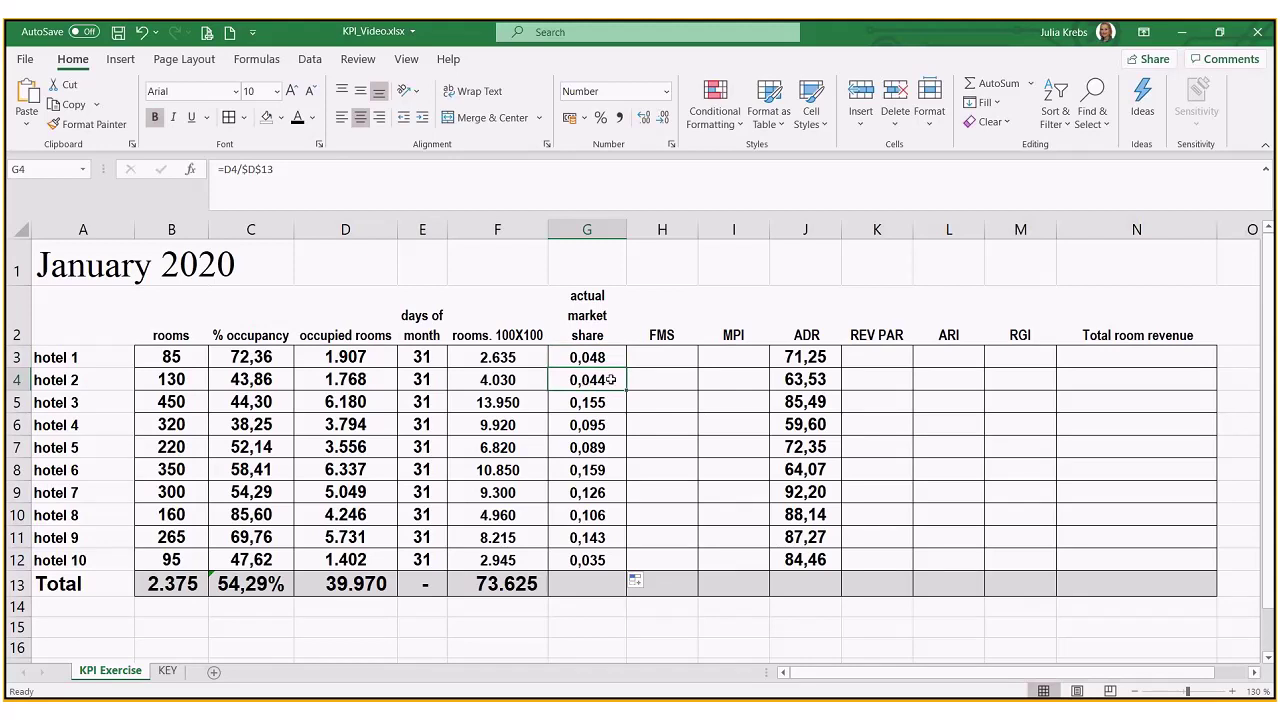
Calculate hotel 1's FMS in H3 with =F3/$F$13, using an absolute reference to the rooms 100X100 total.
left_click(670, 354)
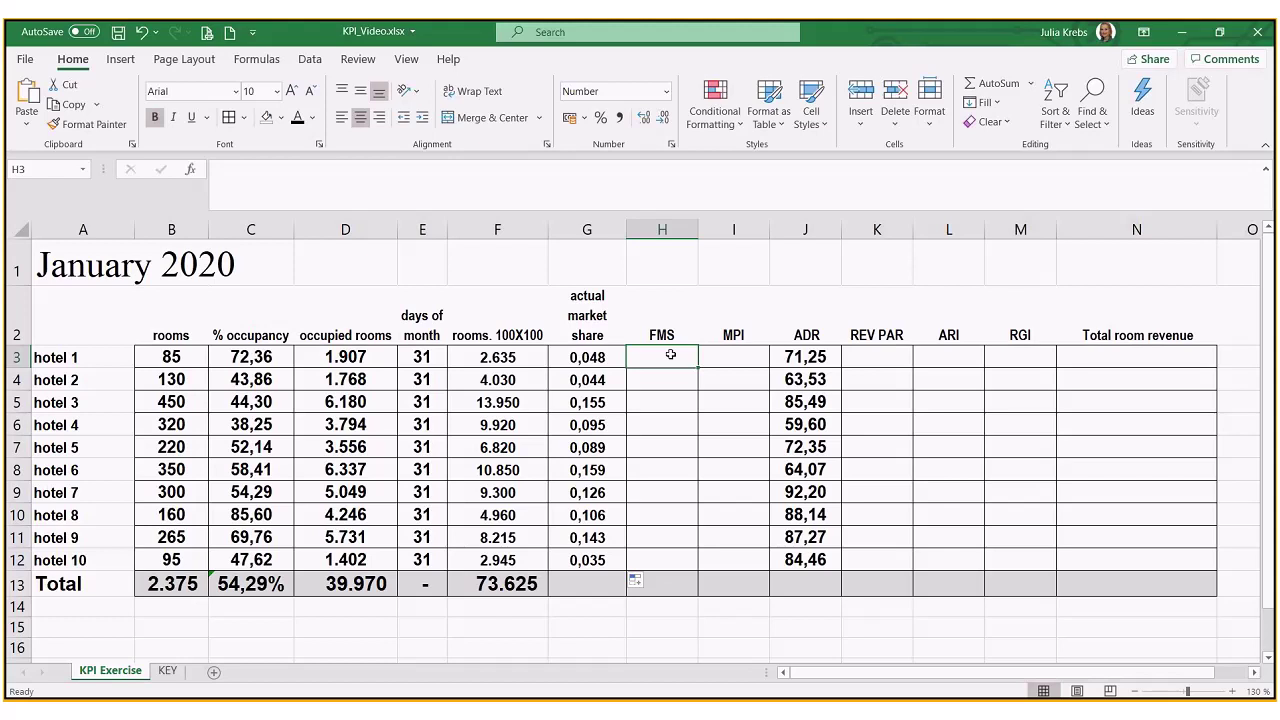
type("=")
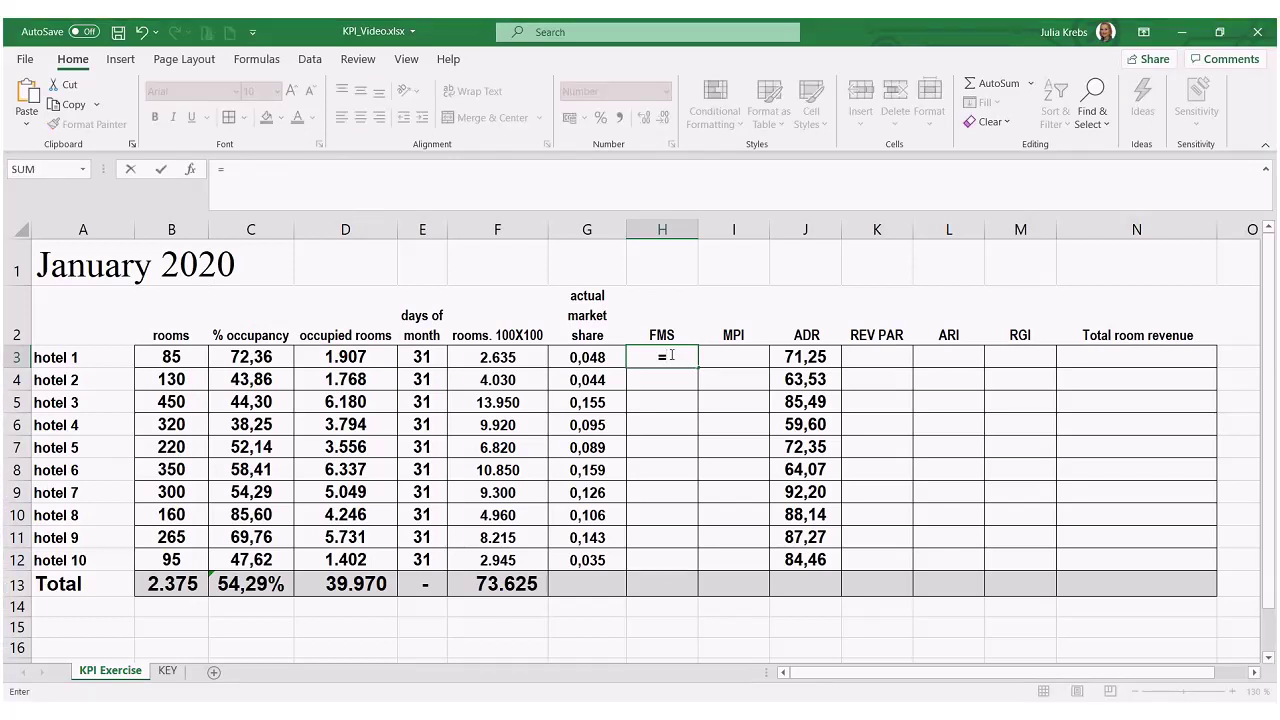
left_click(521, 360)
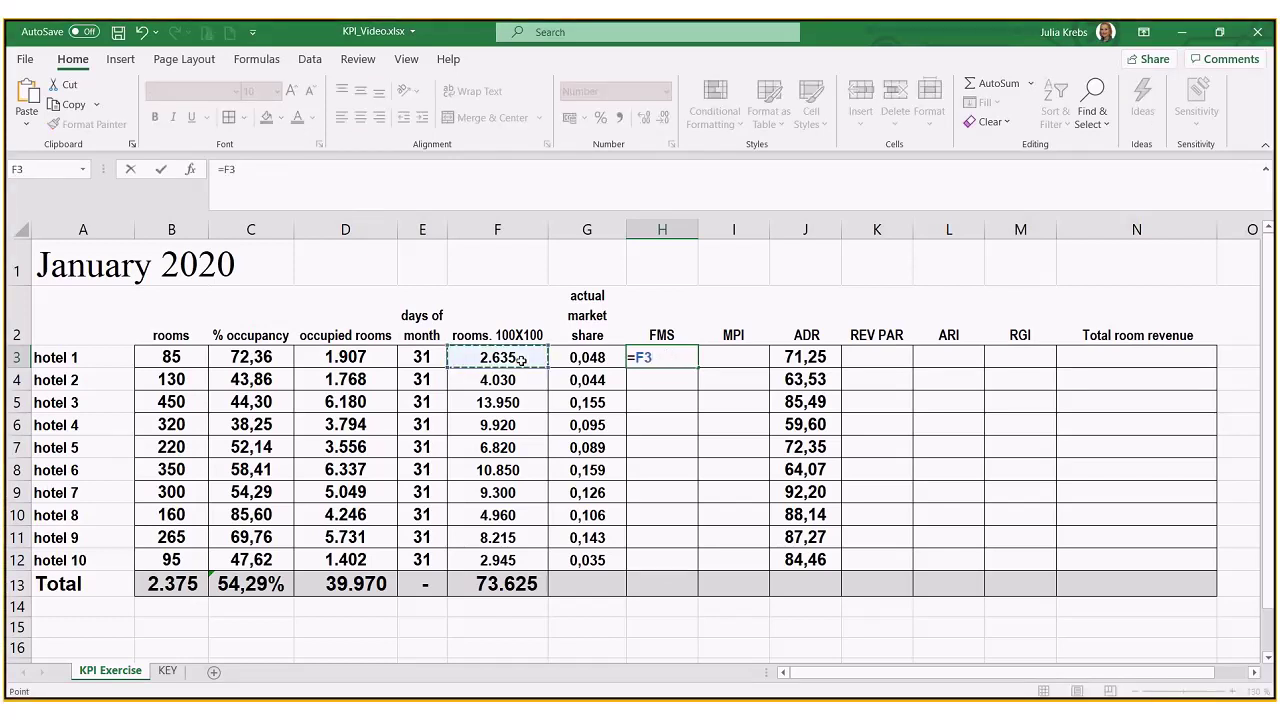
type("/")
left_click(485, 588)
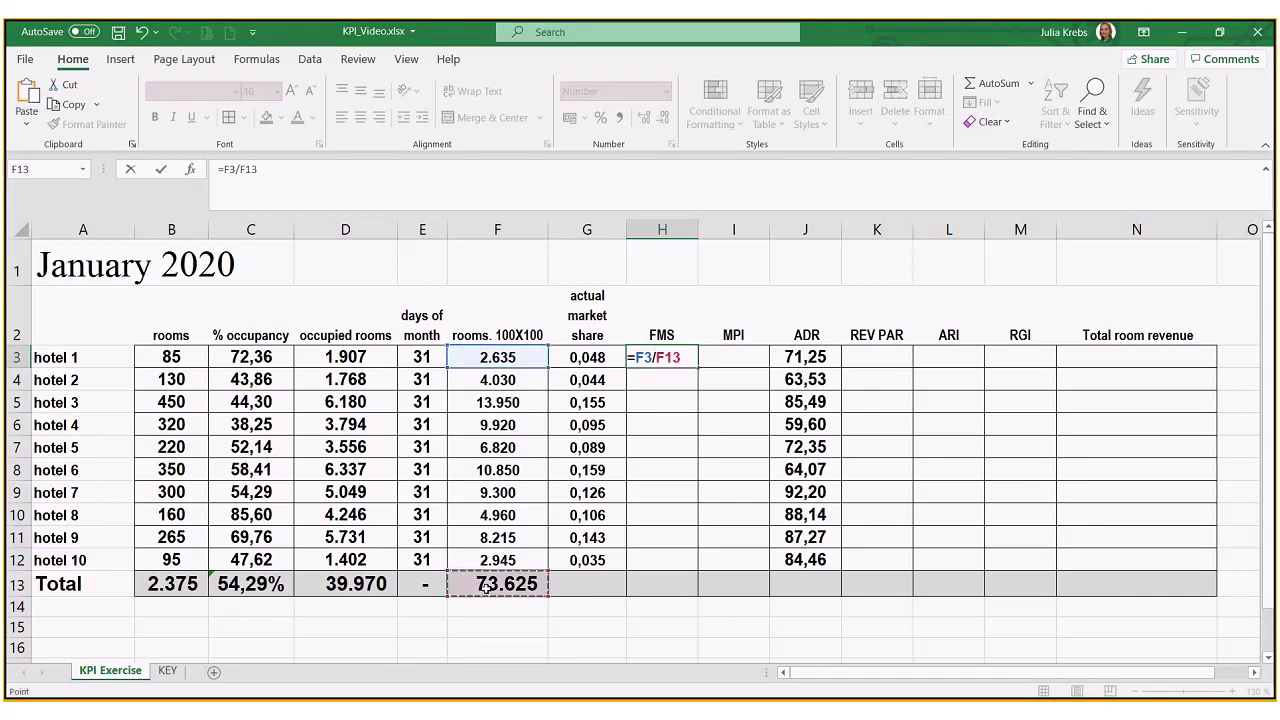
left_click(244, 167)
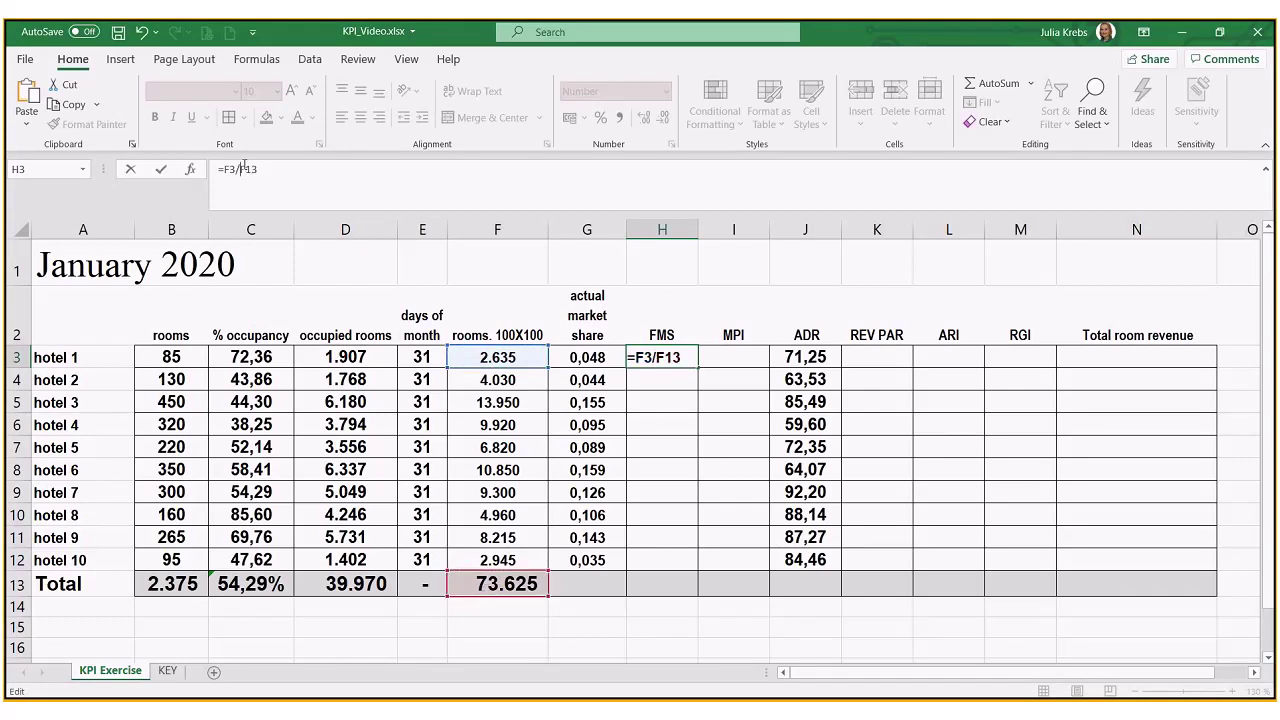
key("F4")
key("Return")
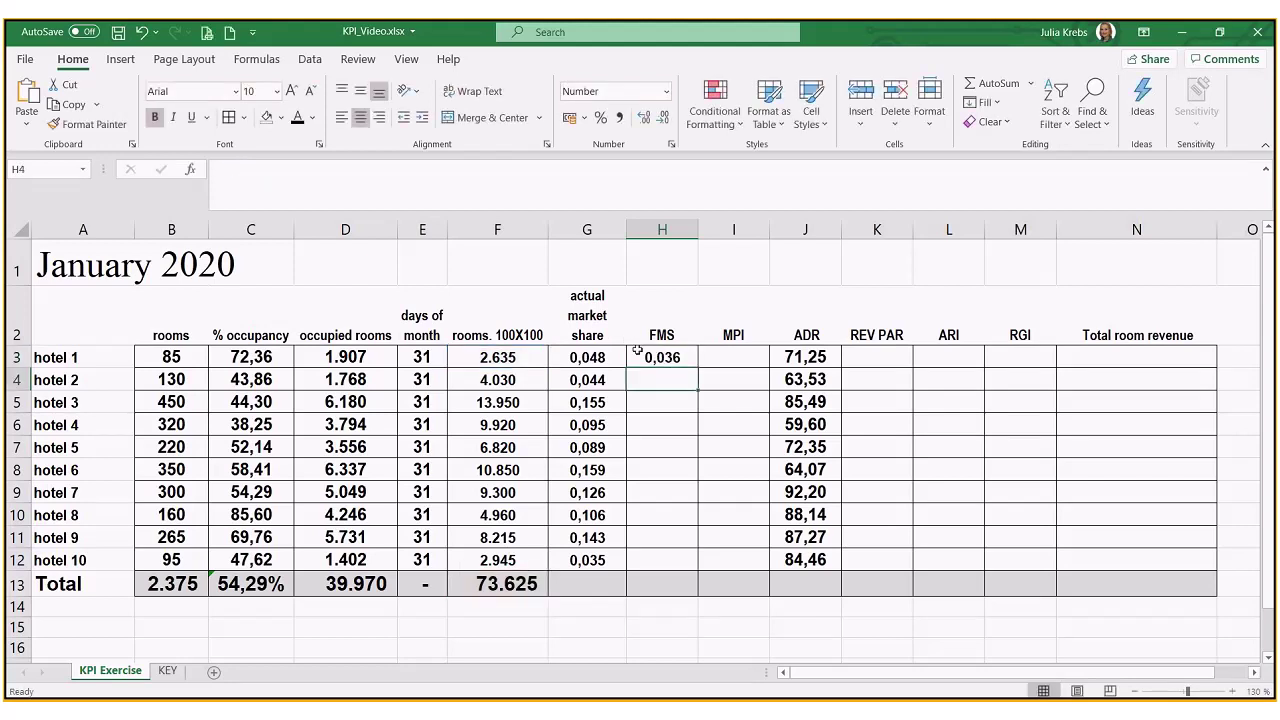
Copy the FMS formula from H3 down to H12 and check the copied formula in H4.
left_click(640, 354)
left_click_drag(701, 368, 692, 570)
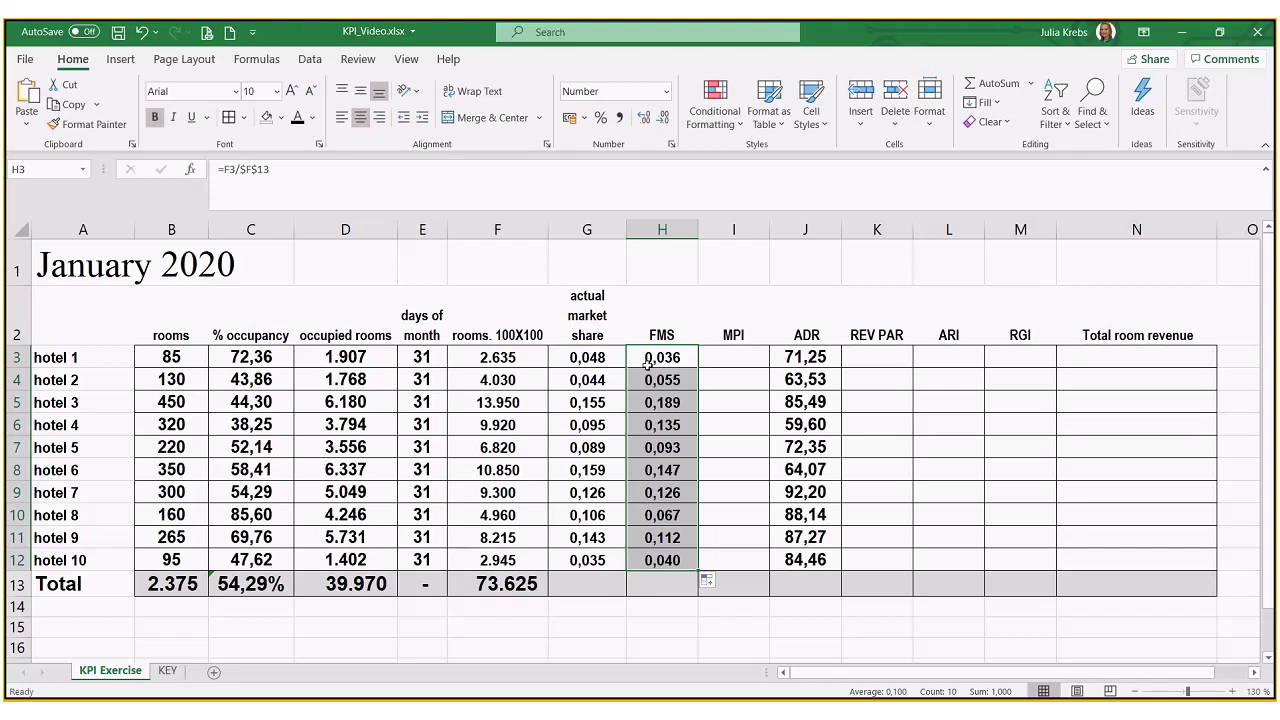
left_click(647, 386)
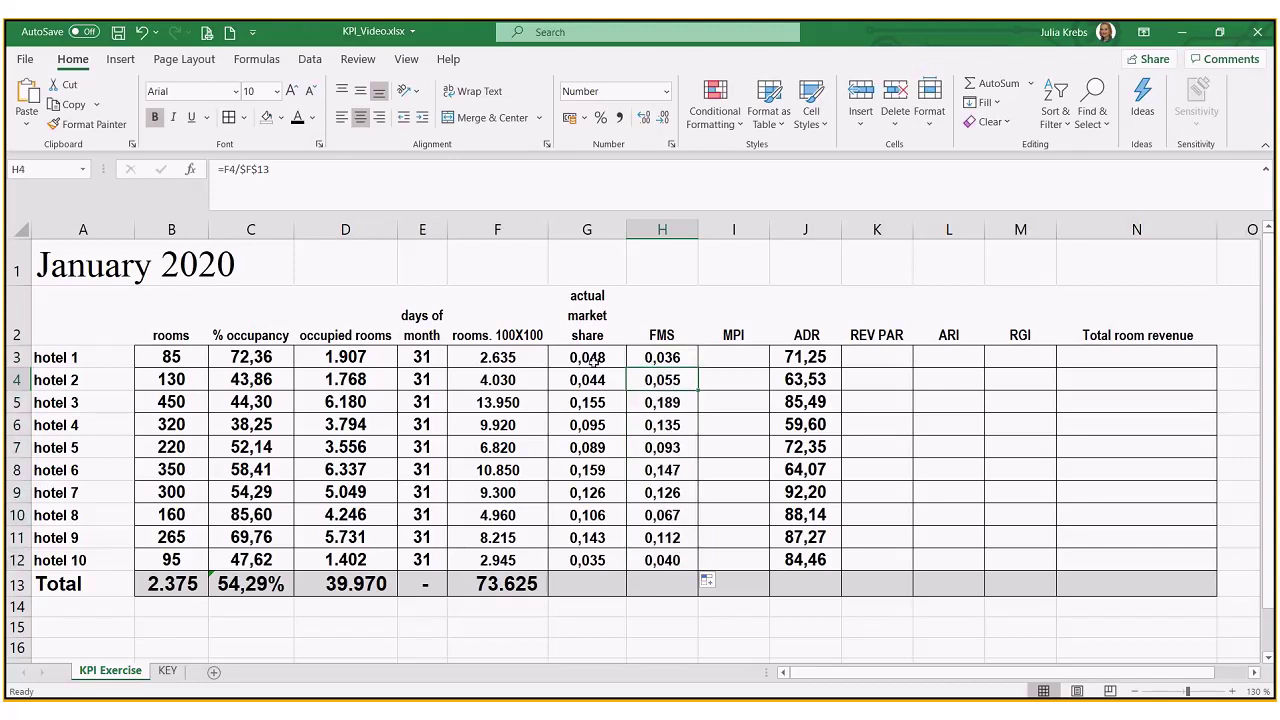
Check the sum of the actual market shares in G3:G12 and enter 1 as their total in G13.
left_click(594, 361)
key("ctrl+shift+Down")
key("shift+Right")
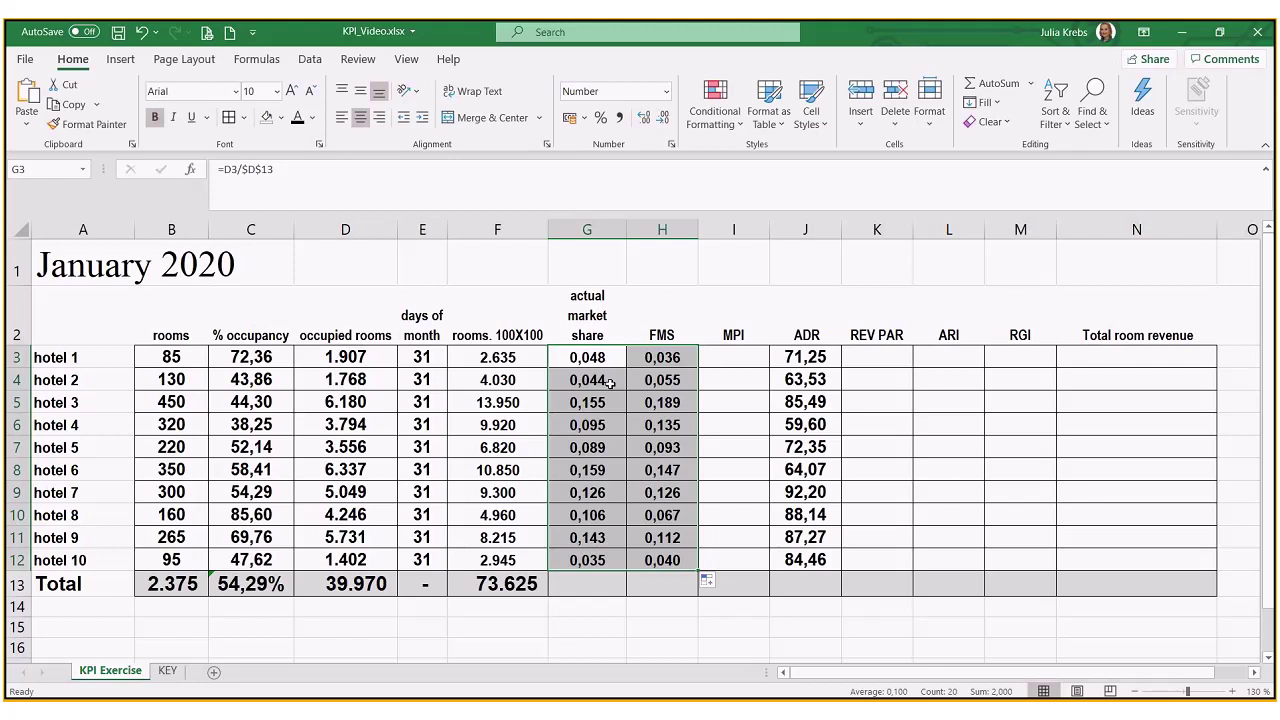
left_click(610, 364)
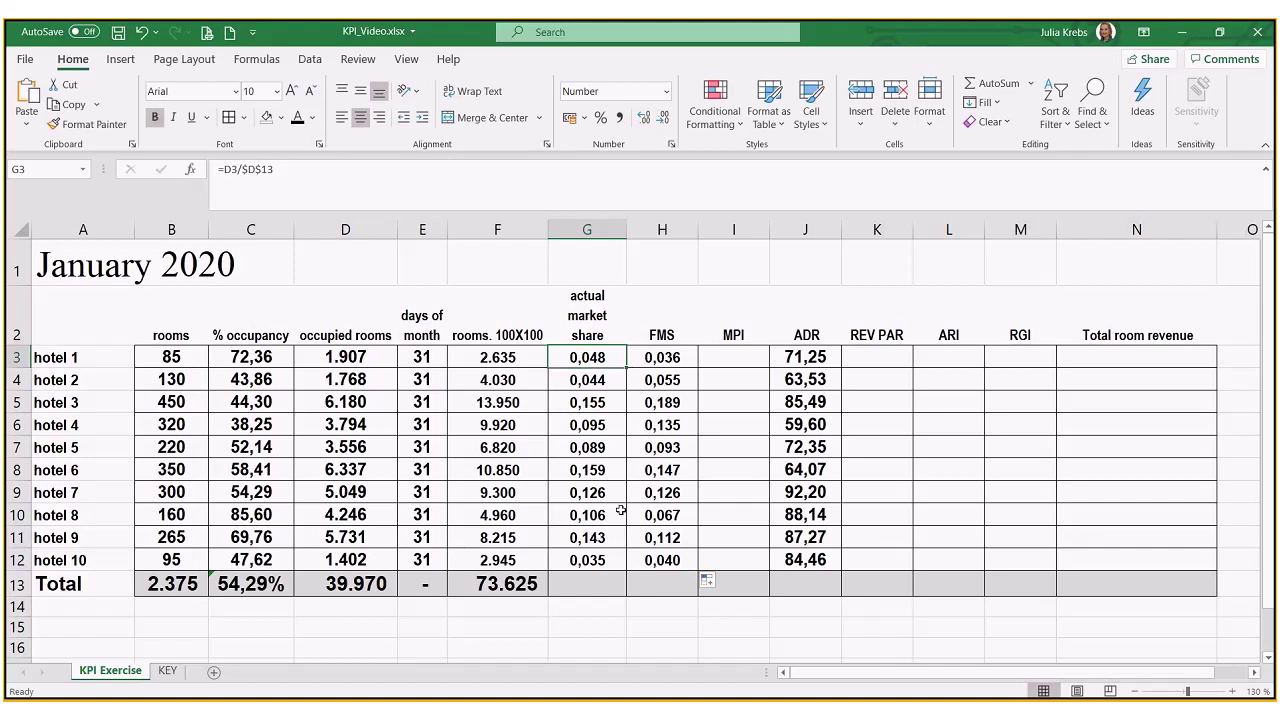
left_click_drag(587, 360, 588, 560)
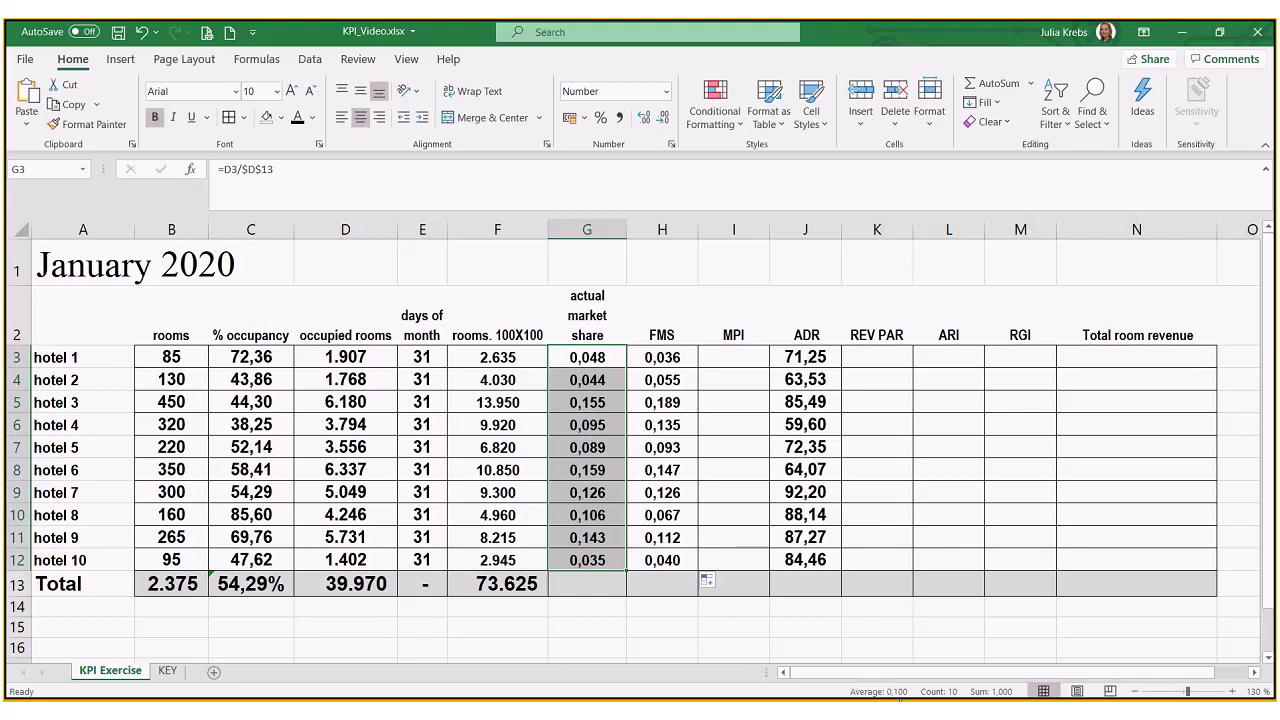
left_click(600, 586)
type("1")
key("Return")
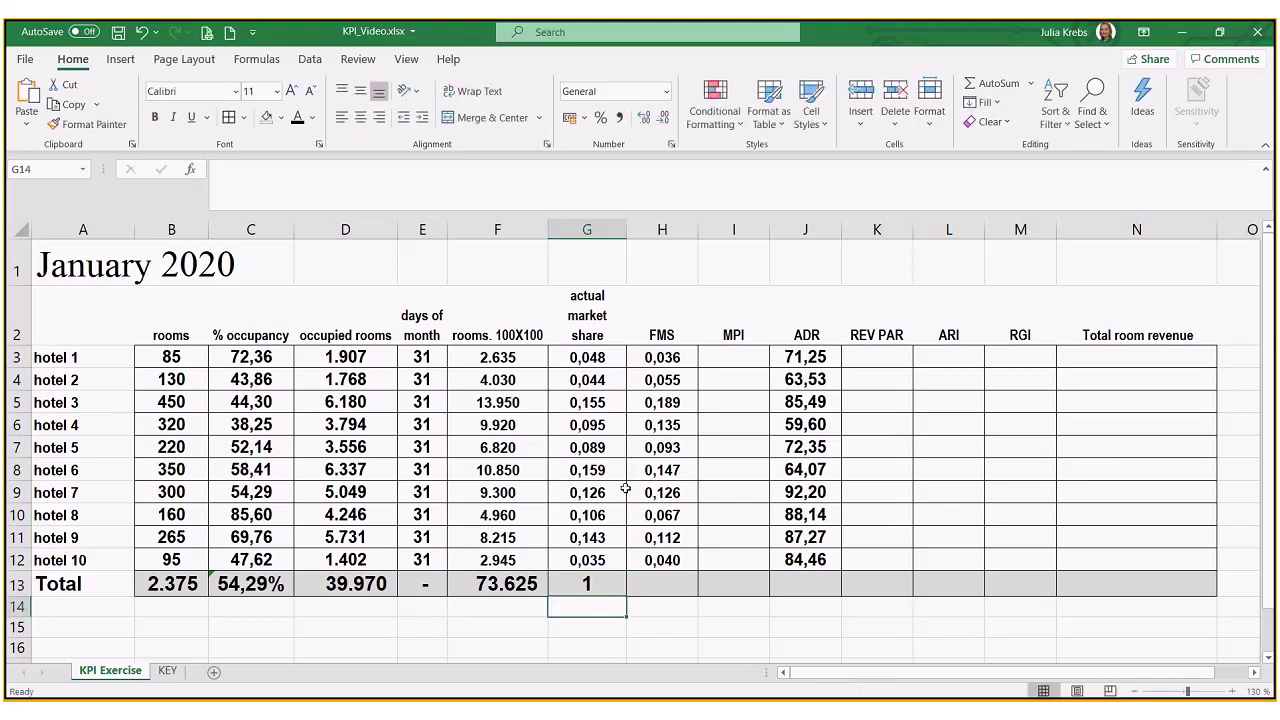
Check the sum of H3:H12, put the FMS total of 1 in H13, and save the workbook.
left_click(657, 366)
left_click_drag(659, 398, 661, 560)
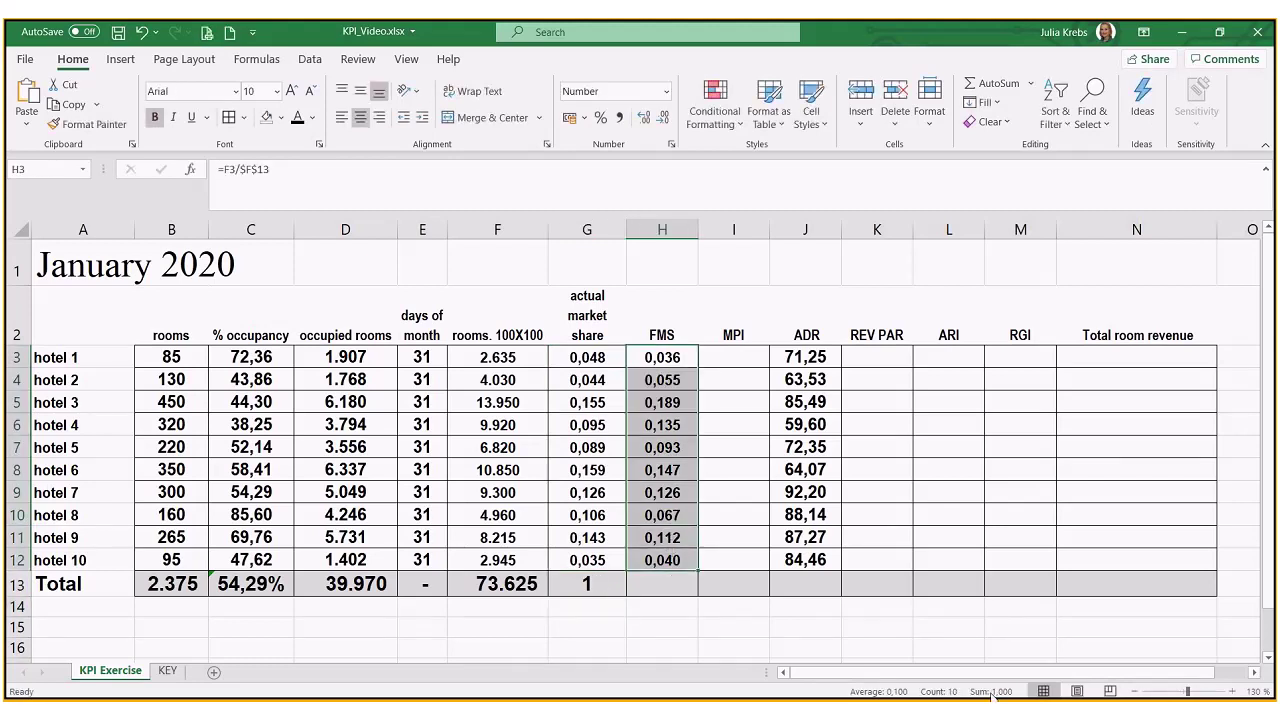
left_click(649, 578)
key("alt+equal")
key("Return")
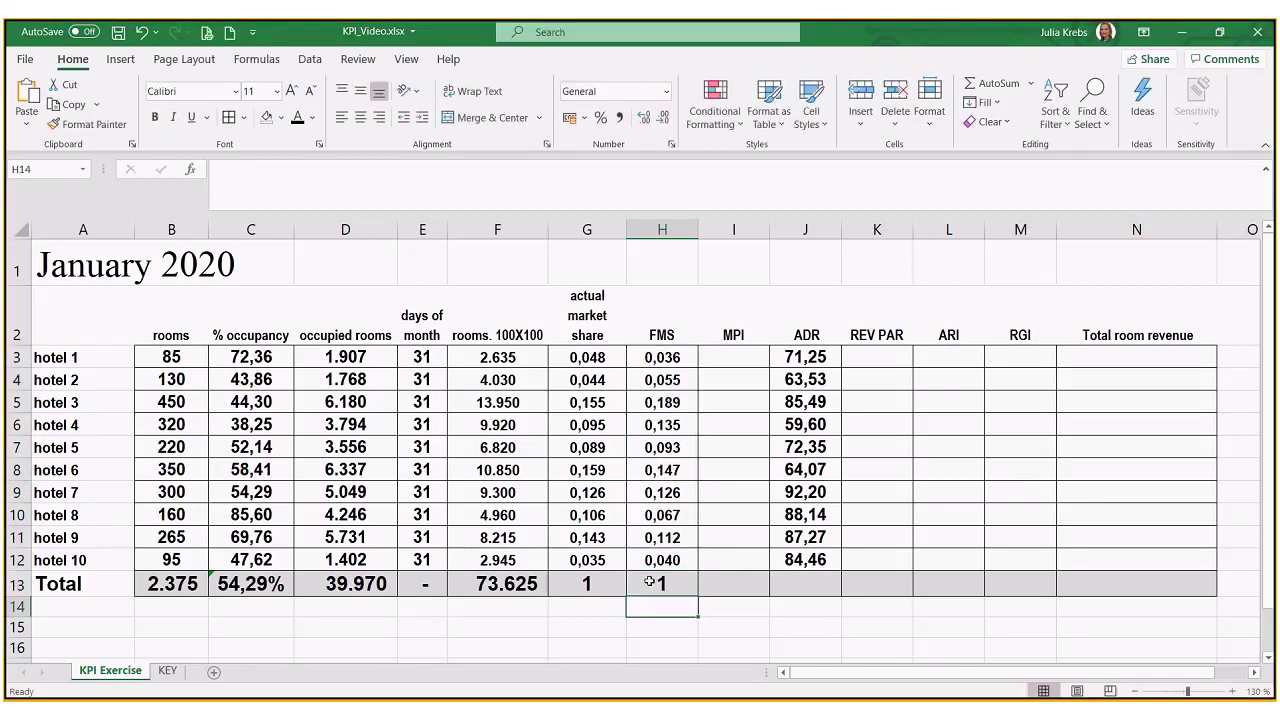
left_click(118, 33)
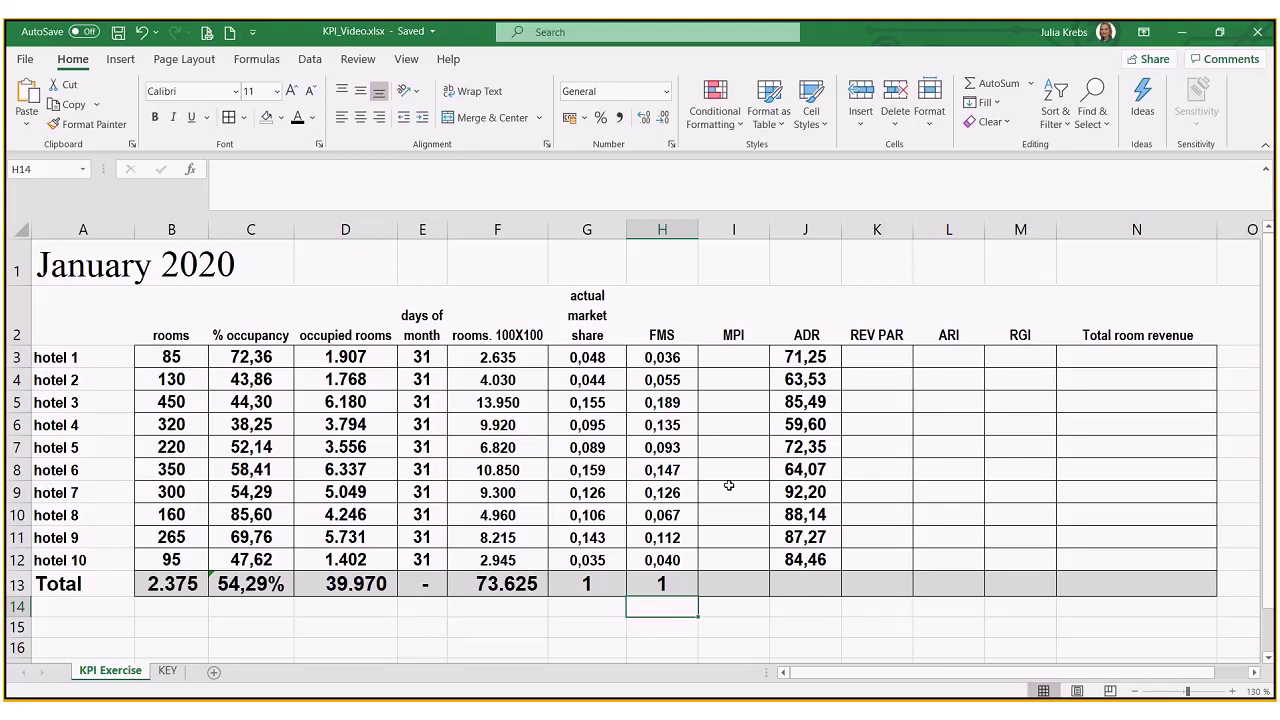
Calculate hotel 1's MPI in I3 with =G3/H3 and copy the formula down to I12.
left_click(734, 351)
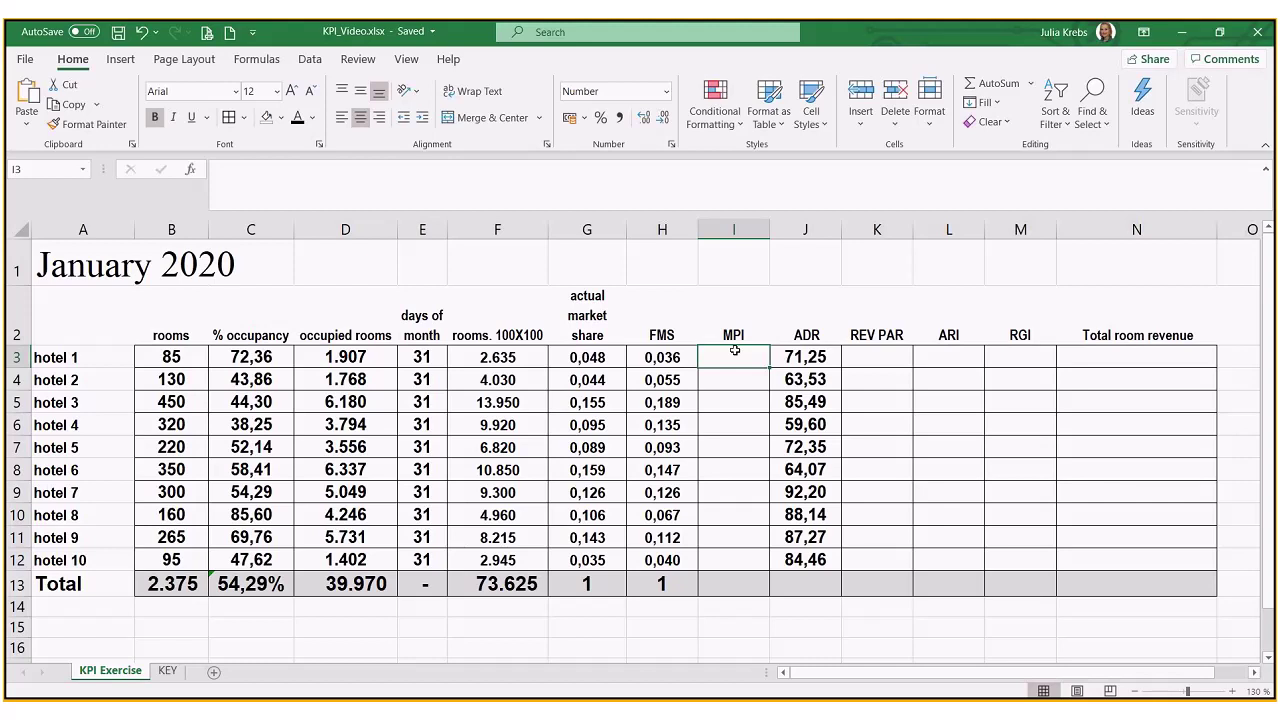
type("=")
left_click(602, 358)
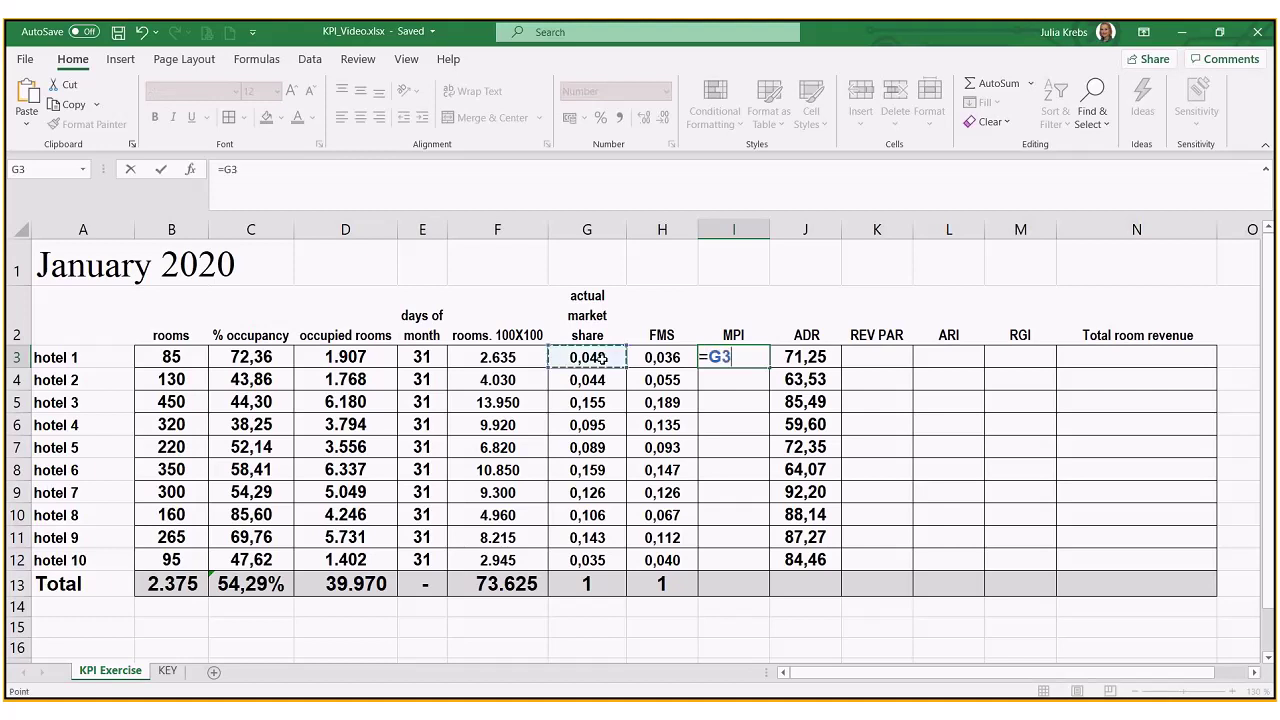
type("/")
left_click(650, 362)
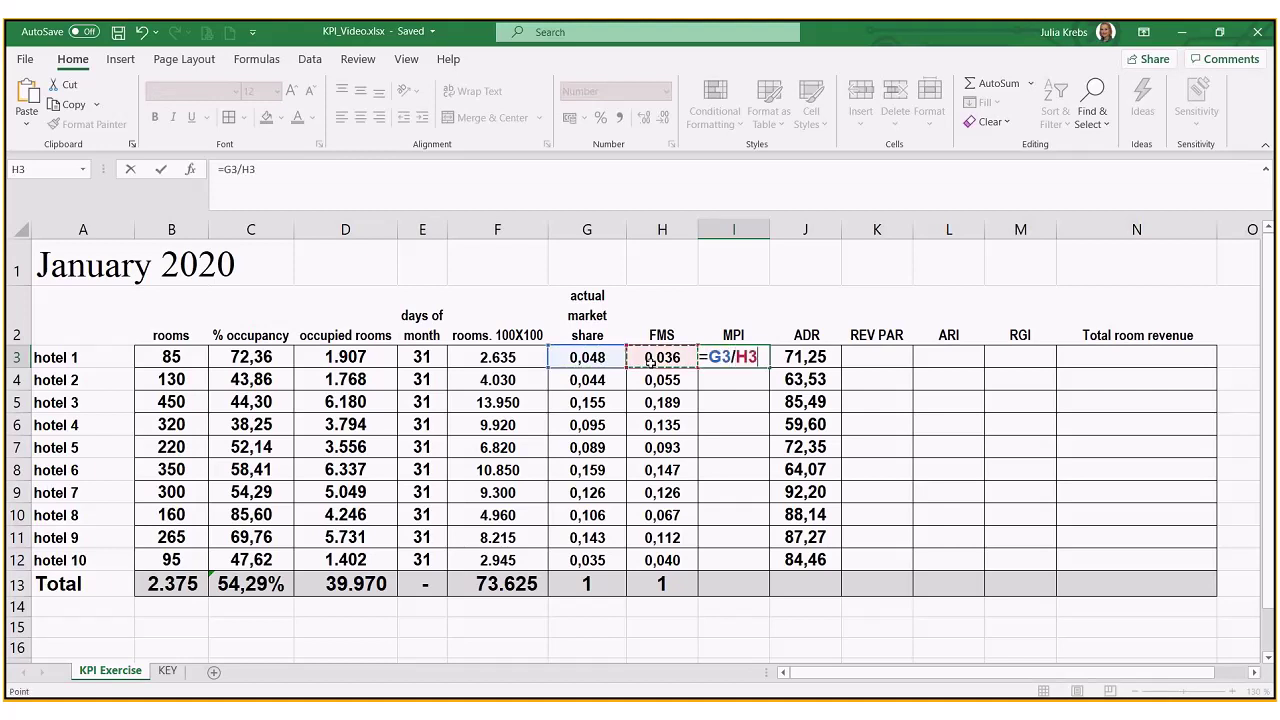
key("ctrl+Return")
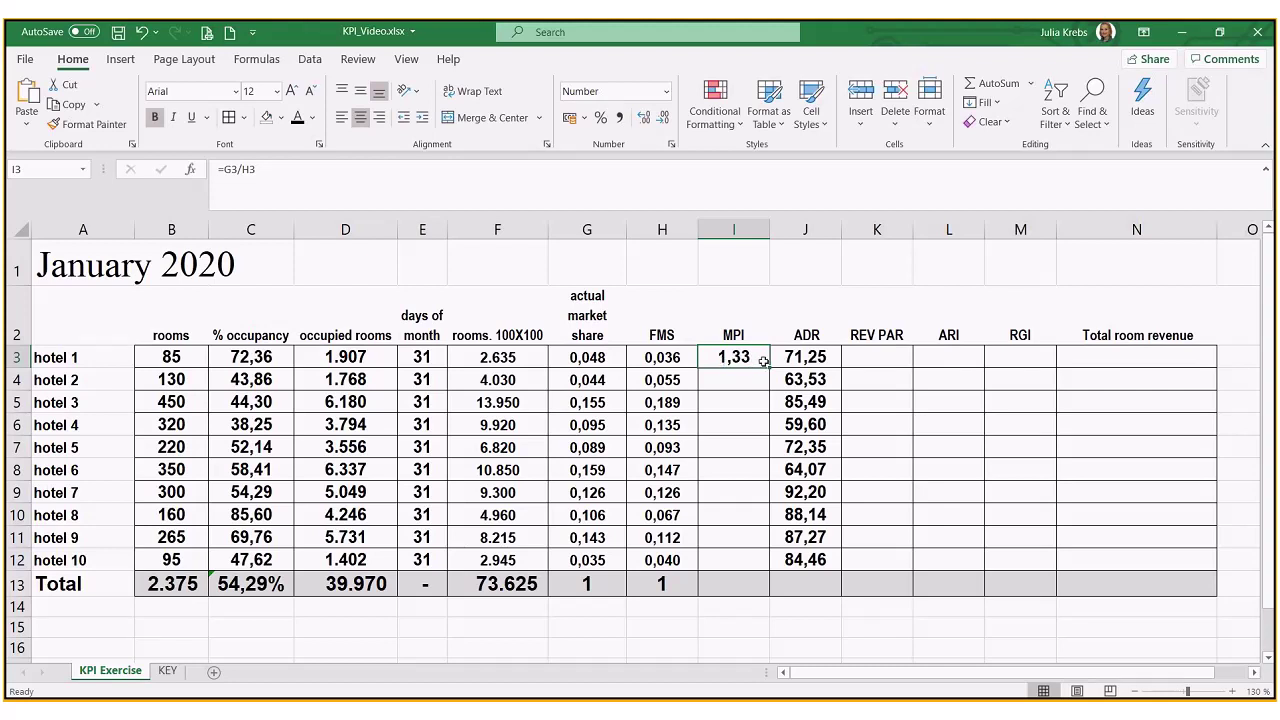
left_click_drag(768, 367, 757, 562)
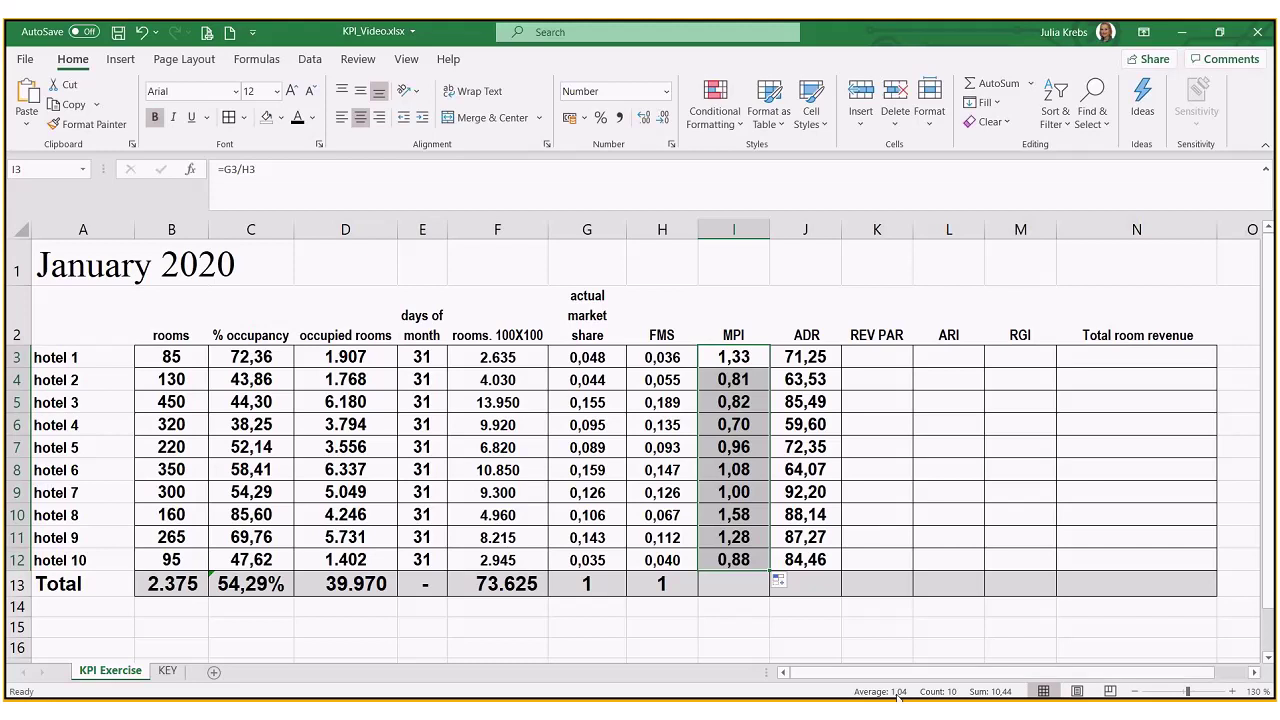
Enter 1 as the Total row value for MPI in I13.
left_click(760, 585)
type("1")
key("Return")
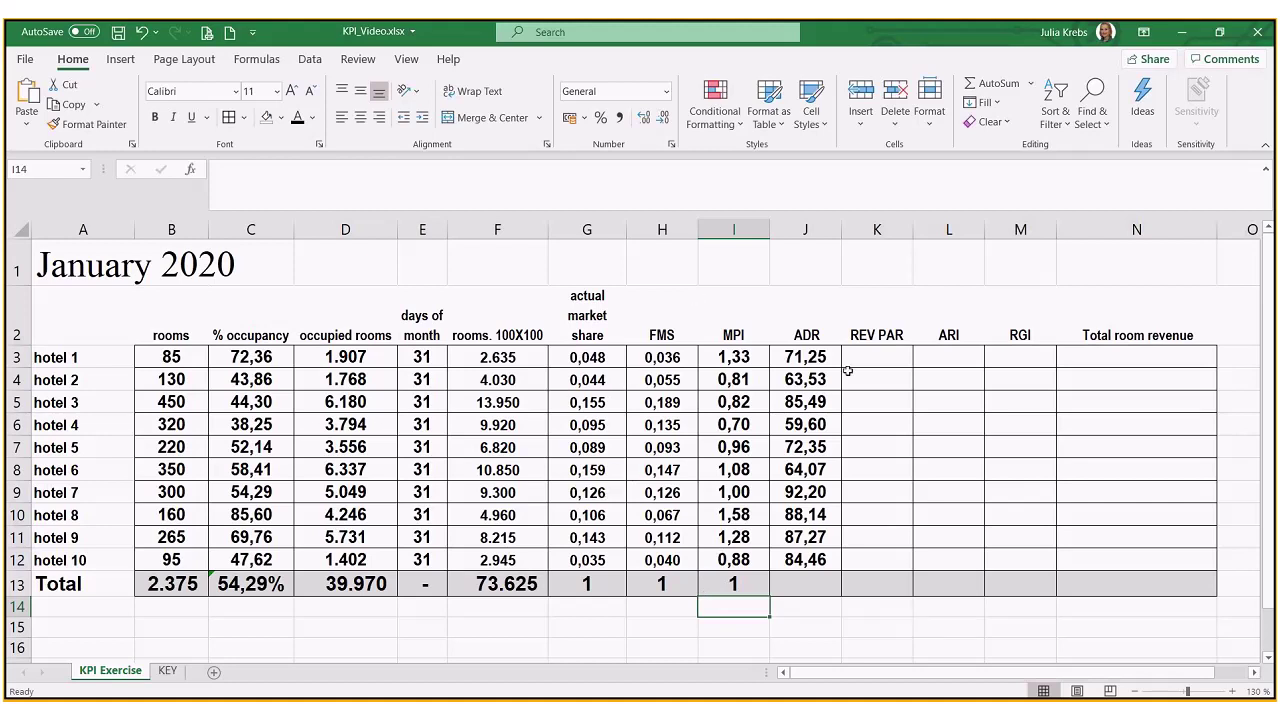
Calculate hotel 1's total room revenue in N3 by multiplying its ADR by its occupied rooms with =J3*D3.
left_click(806, 356)
left_click_drag(785, 469, 802, 568)
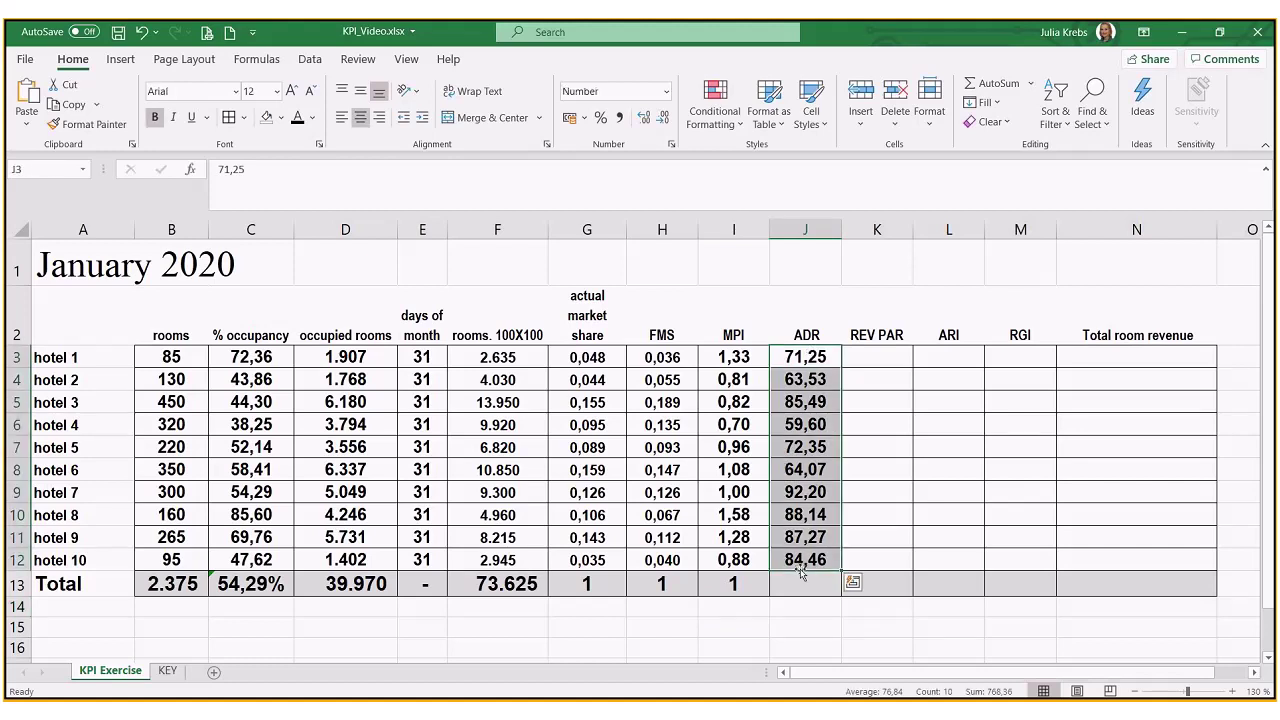
left_click(1083, 359)
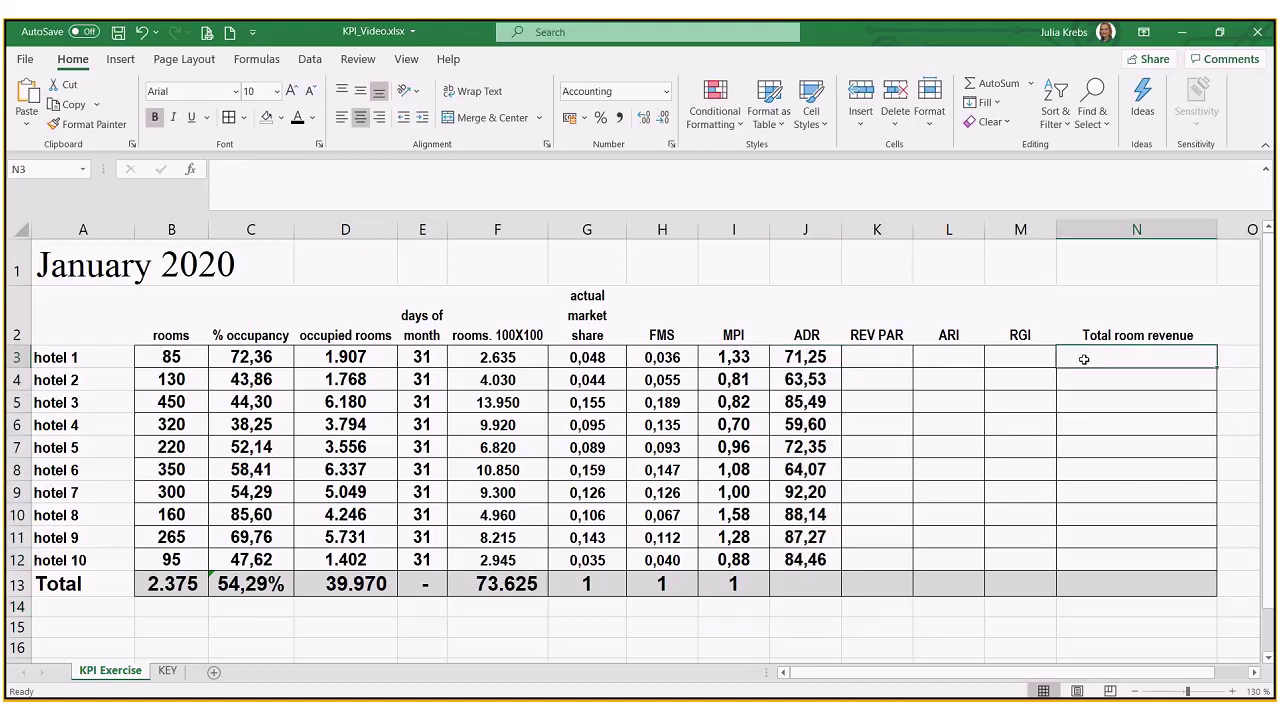
type("=")
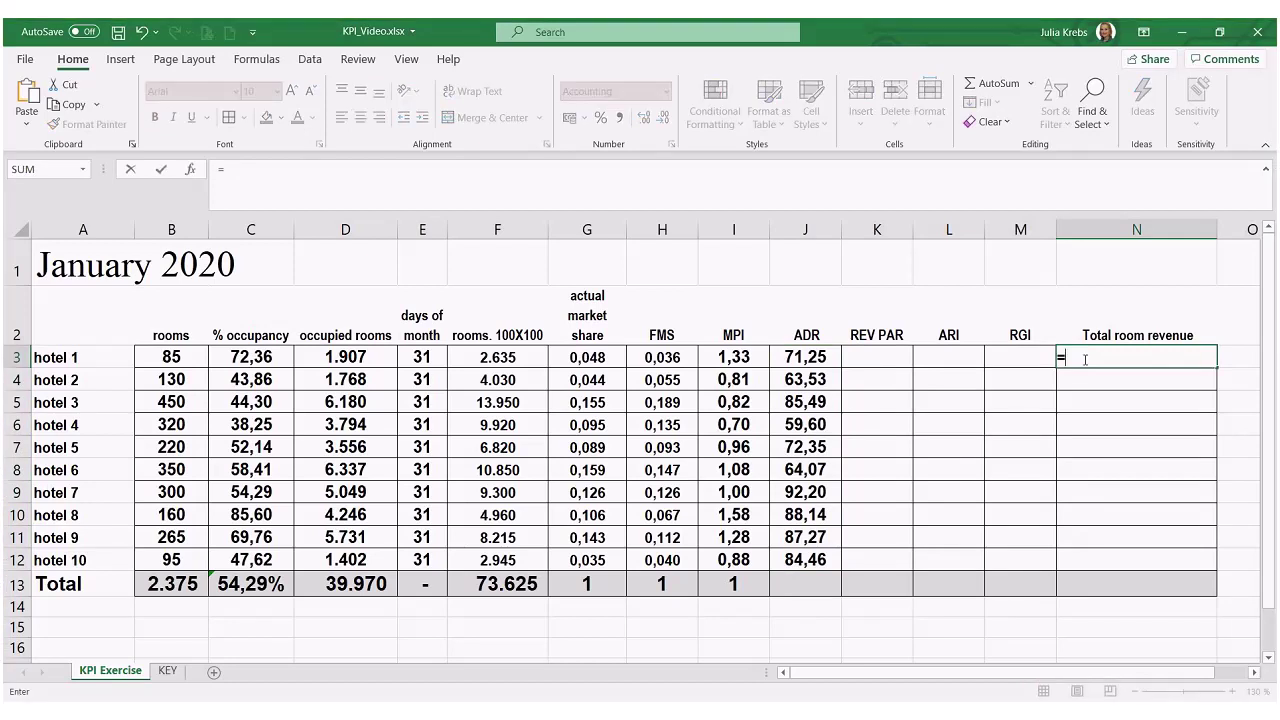
left_click(806, 355)
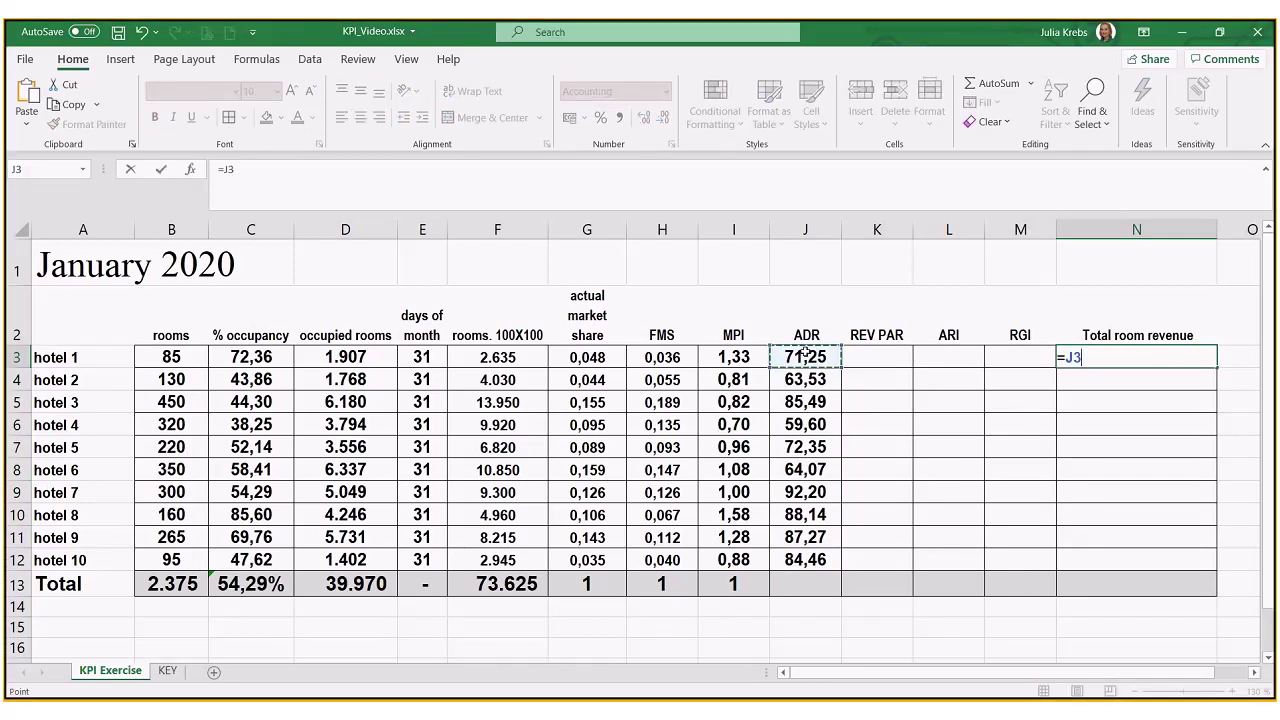
type("*")
left_click(371, 348)
key("Return")
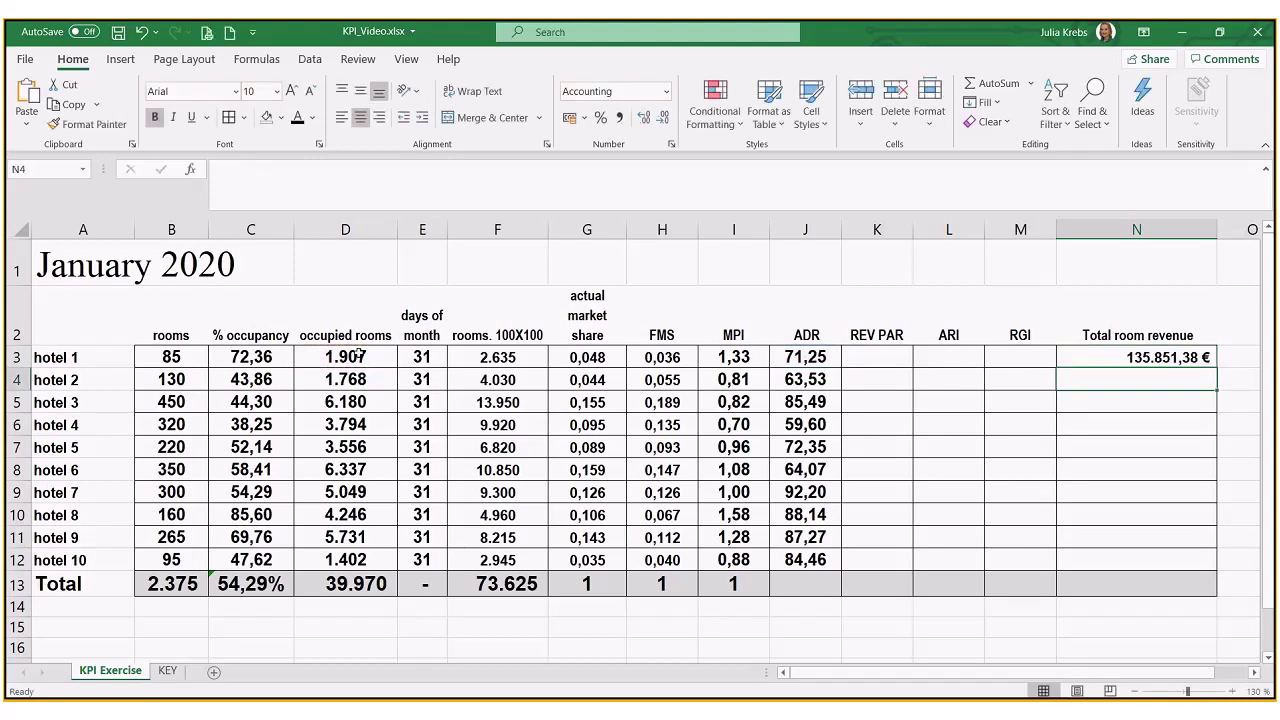
Copy hotel 1's total room revenue formula from N3 down to N12 for the other hotels.
left_click(1180, 358)
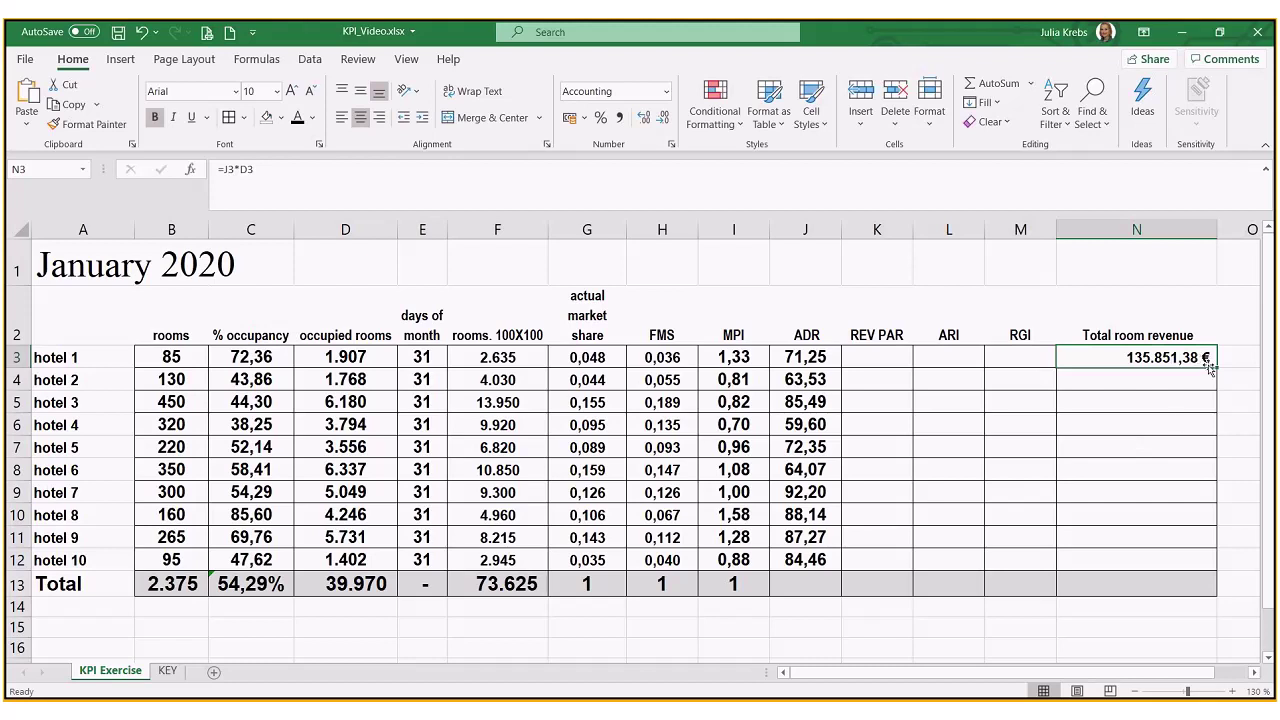
left_click_drag(1215, 368, 1218, 570)
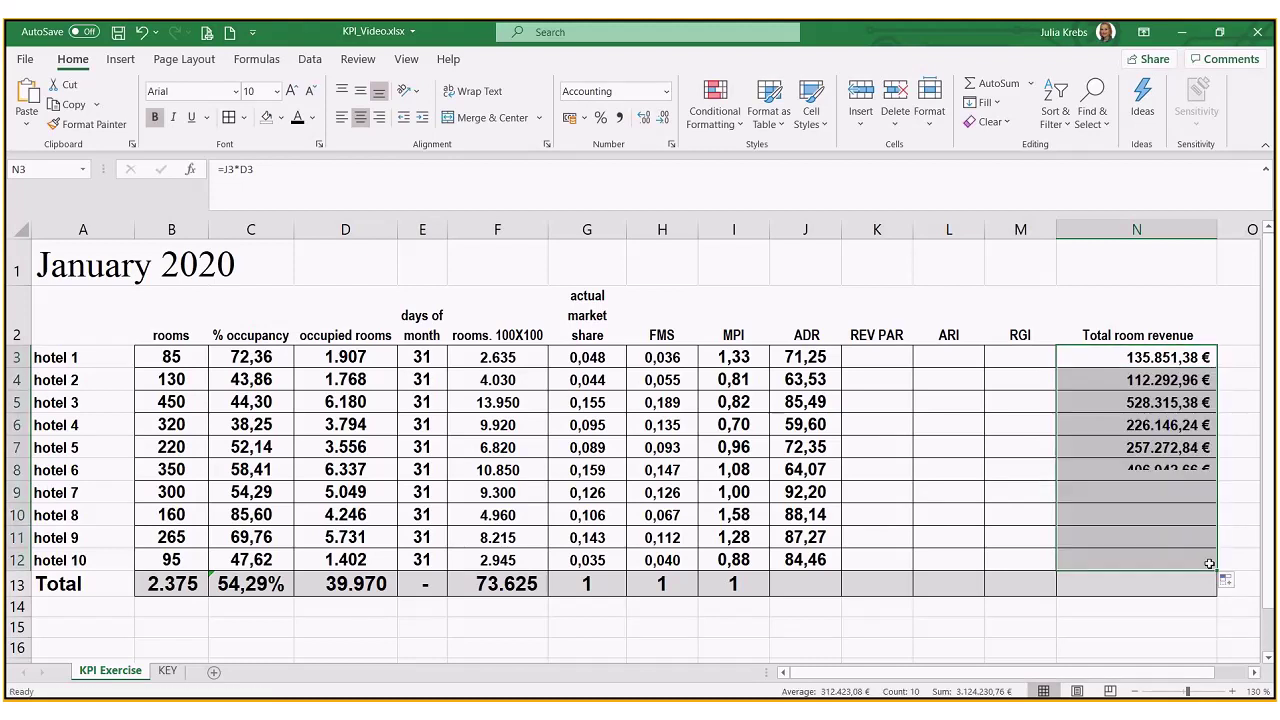
left_click(1179, 380)
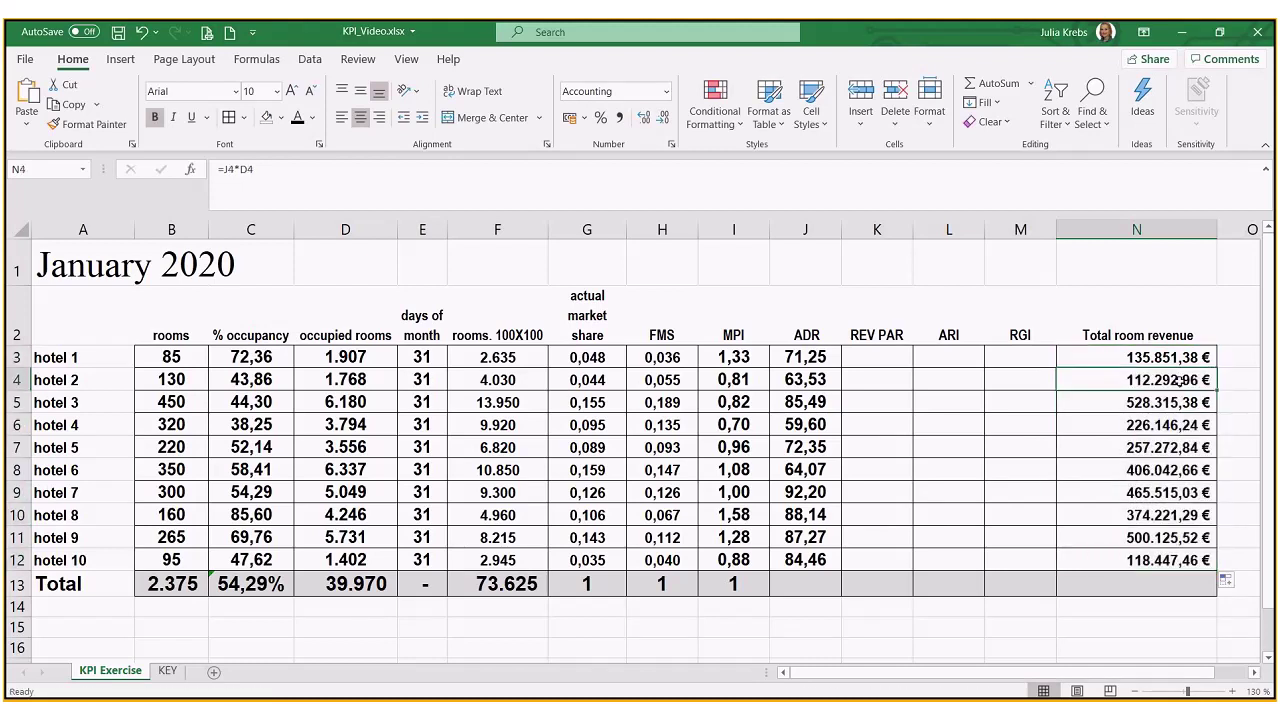
Total the room revenue of all hotels in N13 with =SUM(N3:N12) and save the workbook.
left_click(1123, 597)
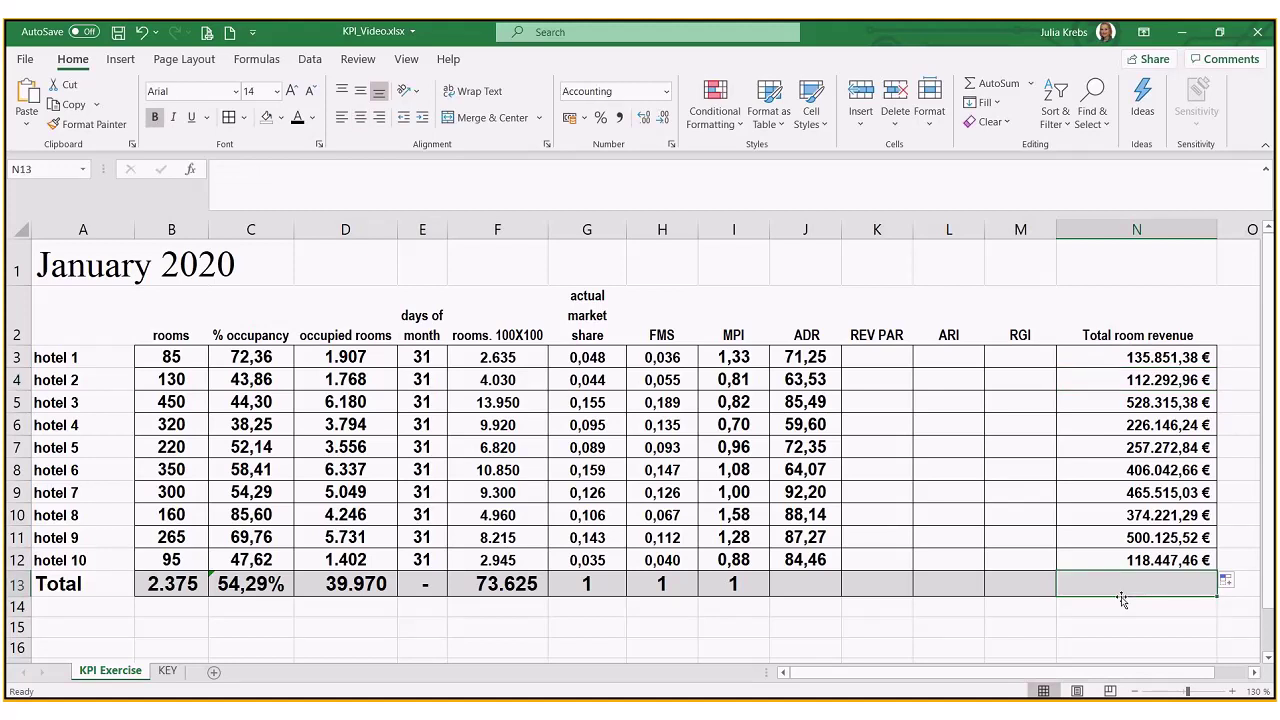
type("=sum(")
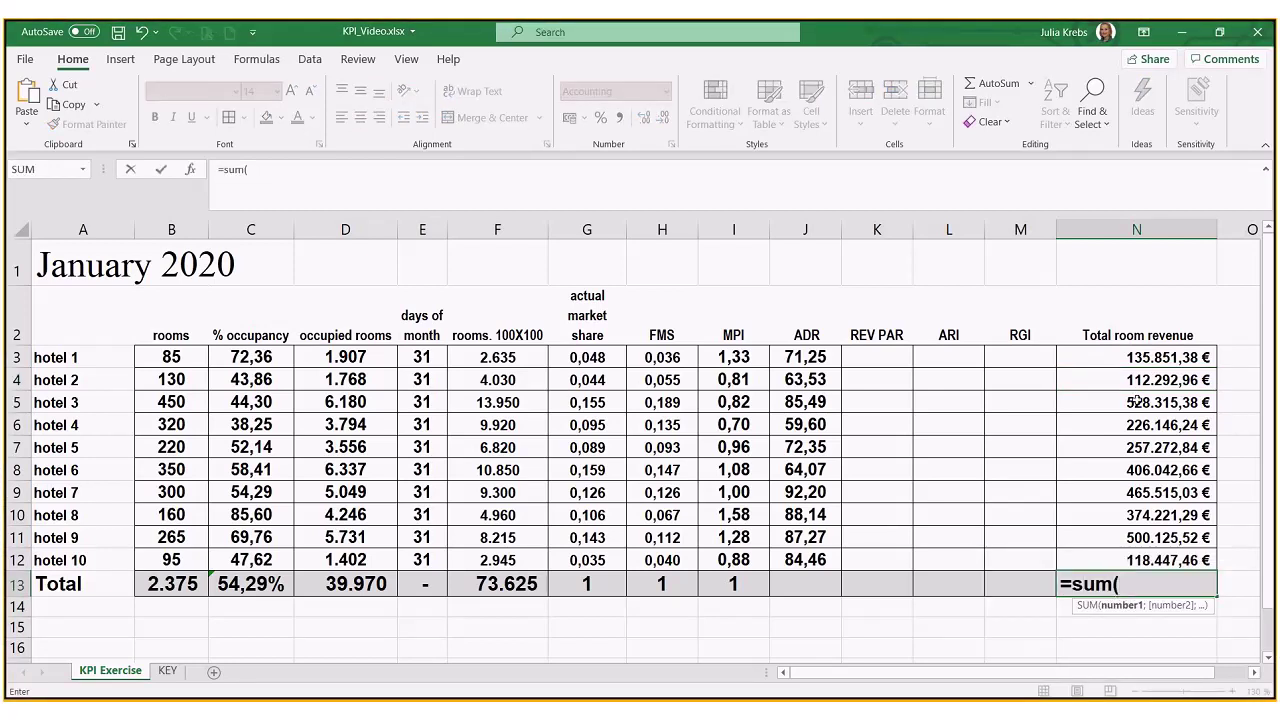
left_click_drag(1136, 357, 1153, 560)
type(")")
key("Return")
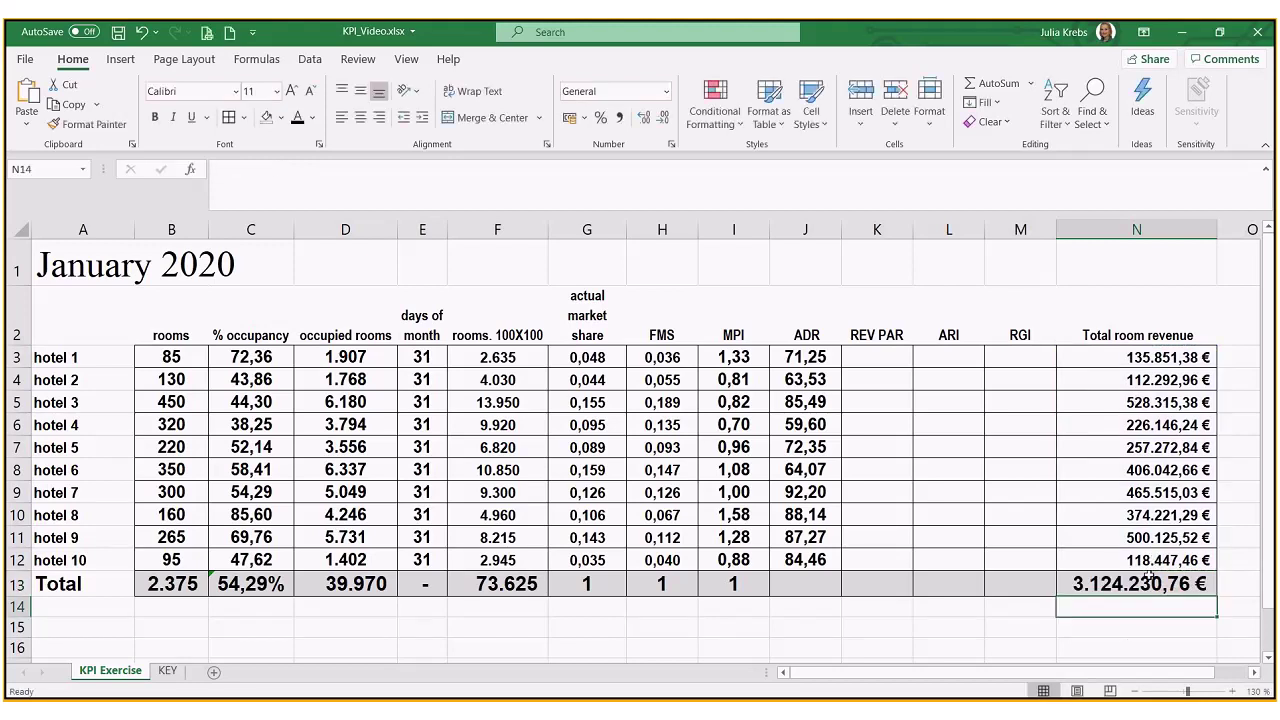
left_click(1150, 575)
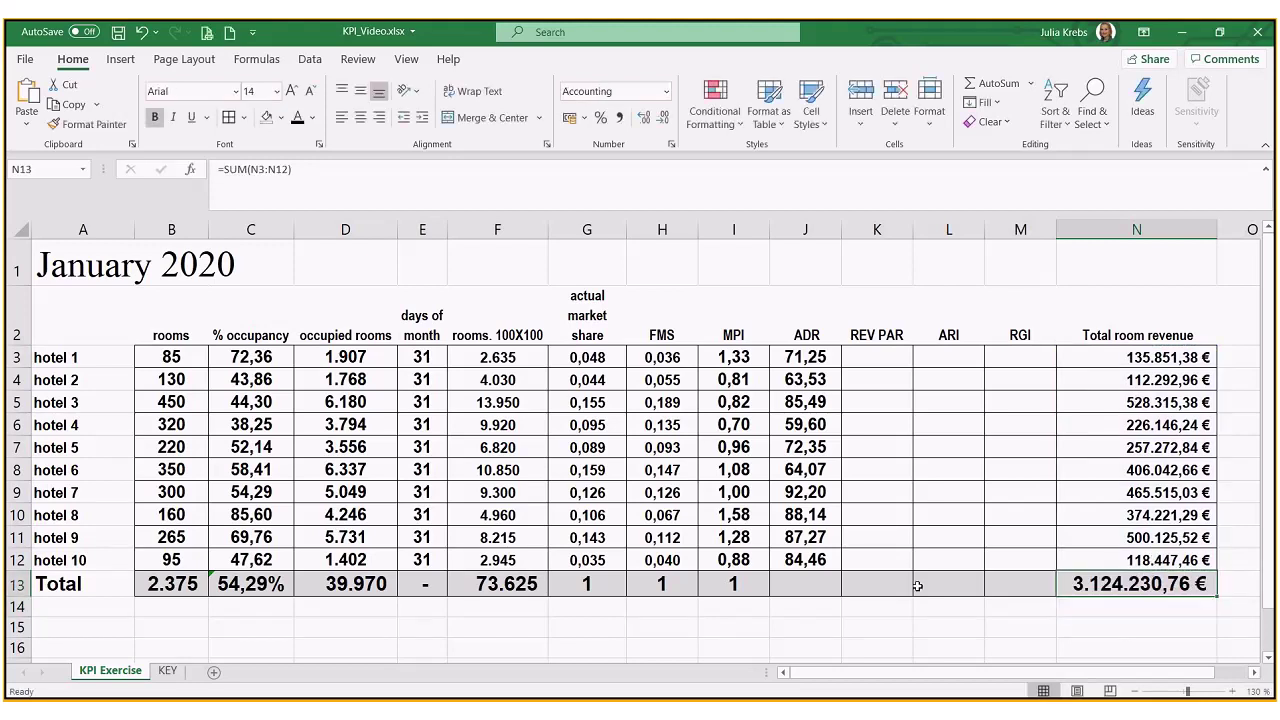
left_click(118, 32)
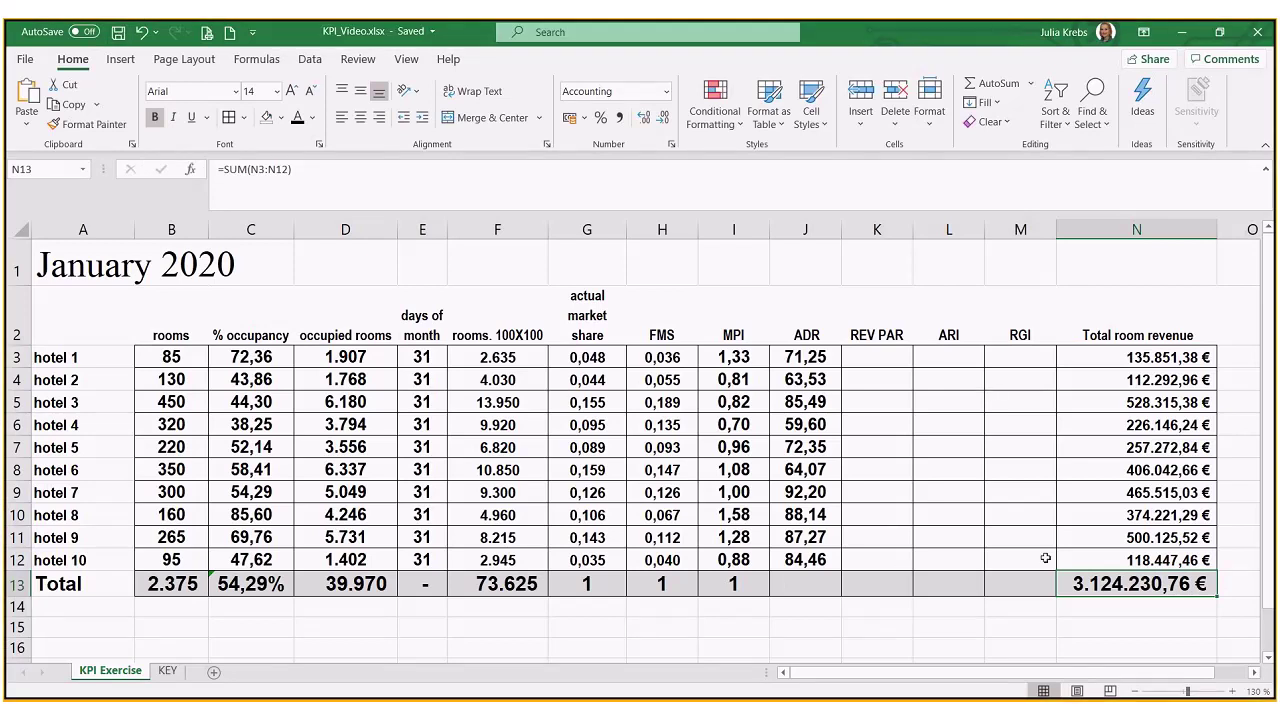
Calculate hotel 1's REV PAR in K3 by dividing total room revenue by available rooms with =N3/F3.
left_click(887, 354)
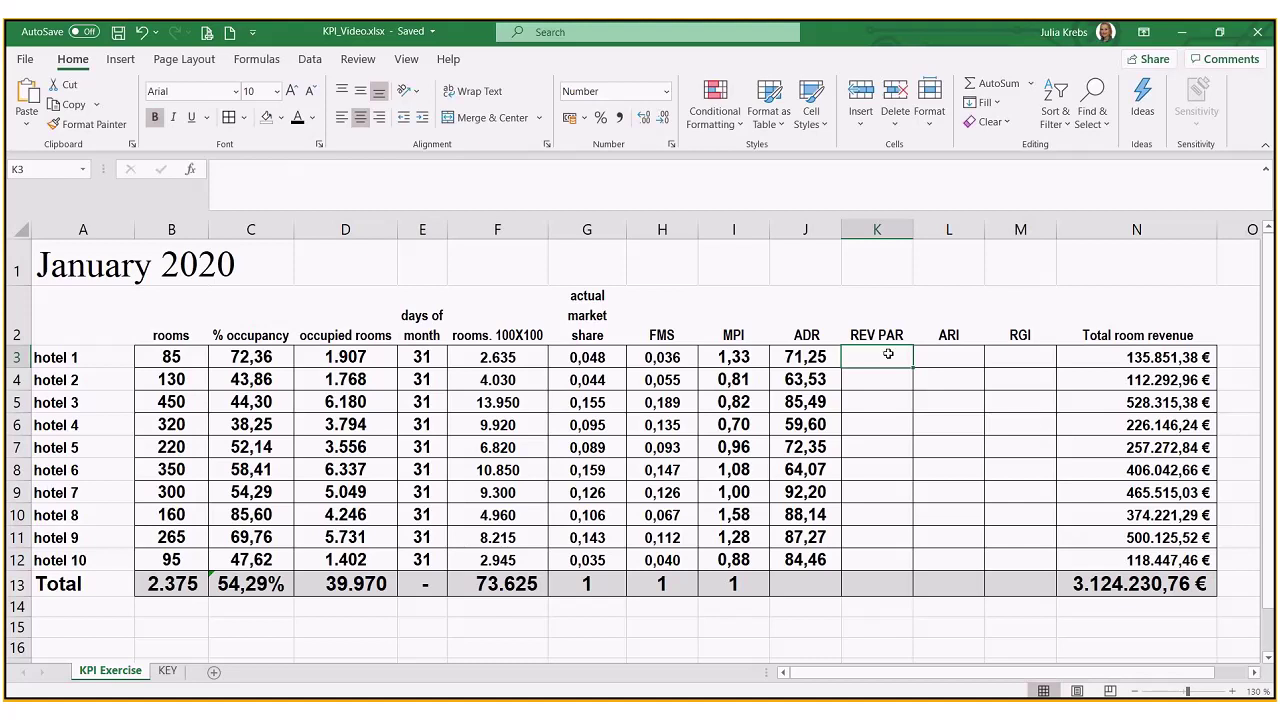
left_click(805, 352)
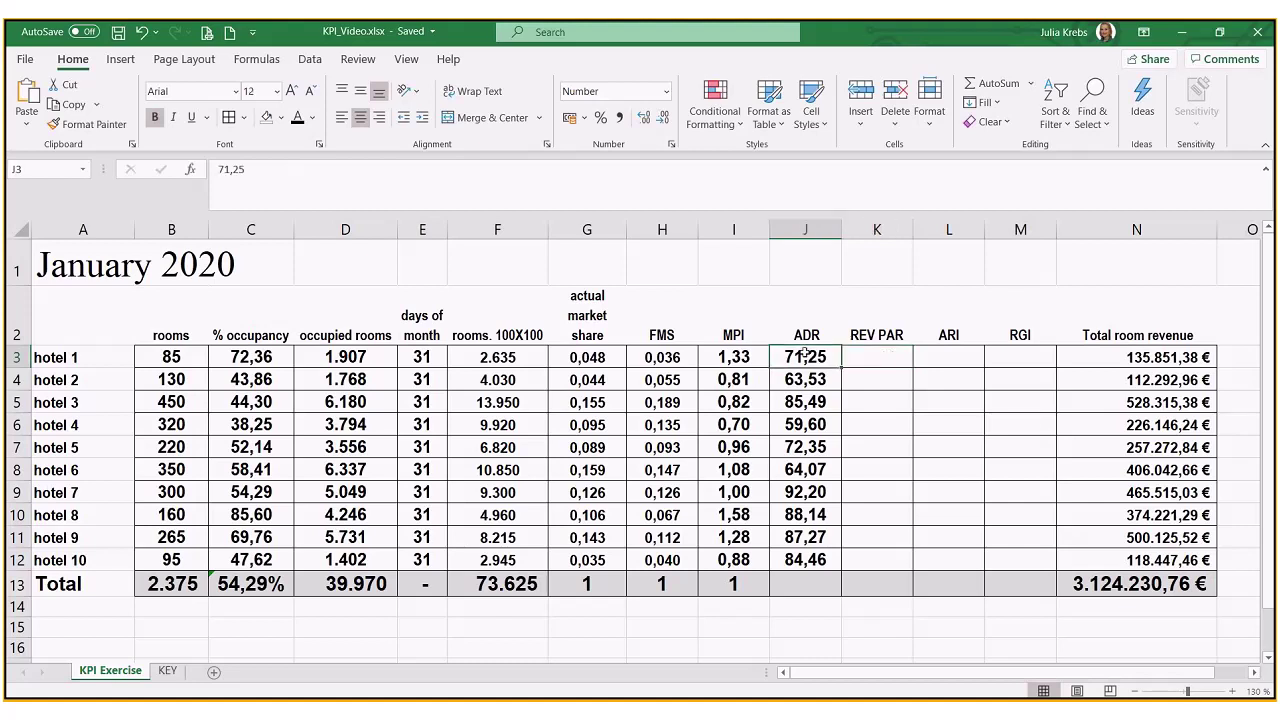
left_click(262, 360)
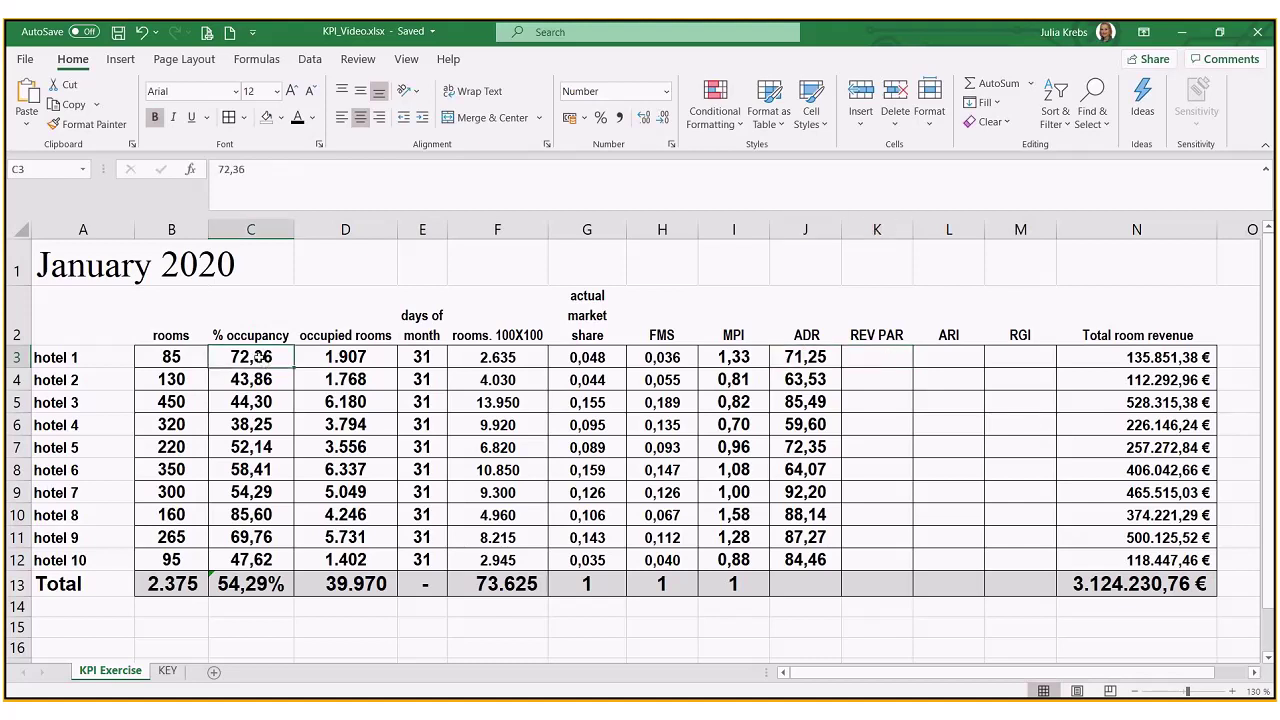
left_click(1106, 357)
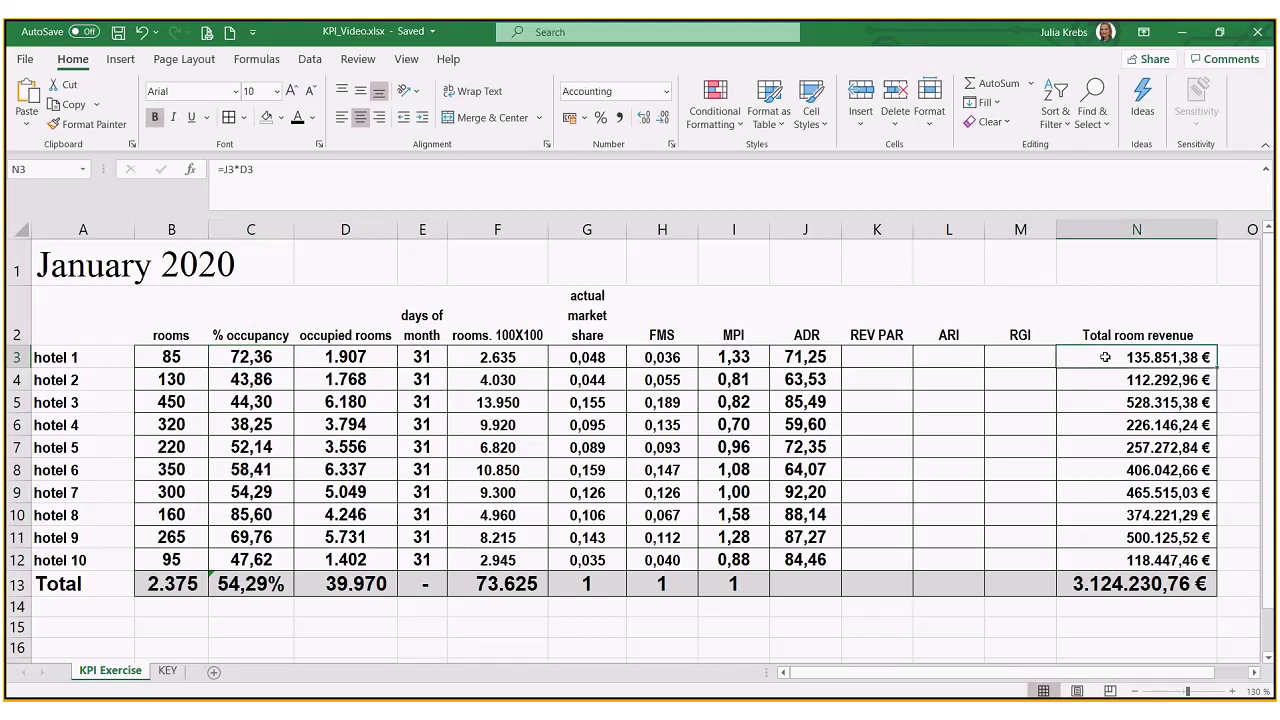
left_click(498, 357)
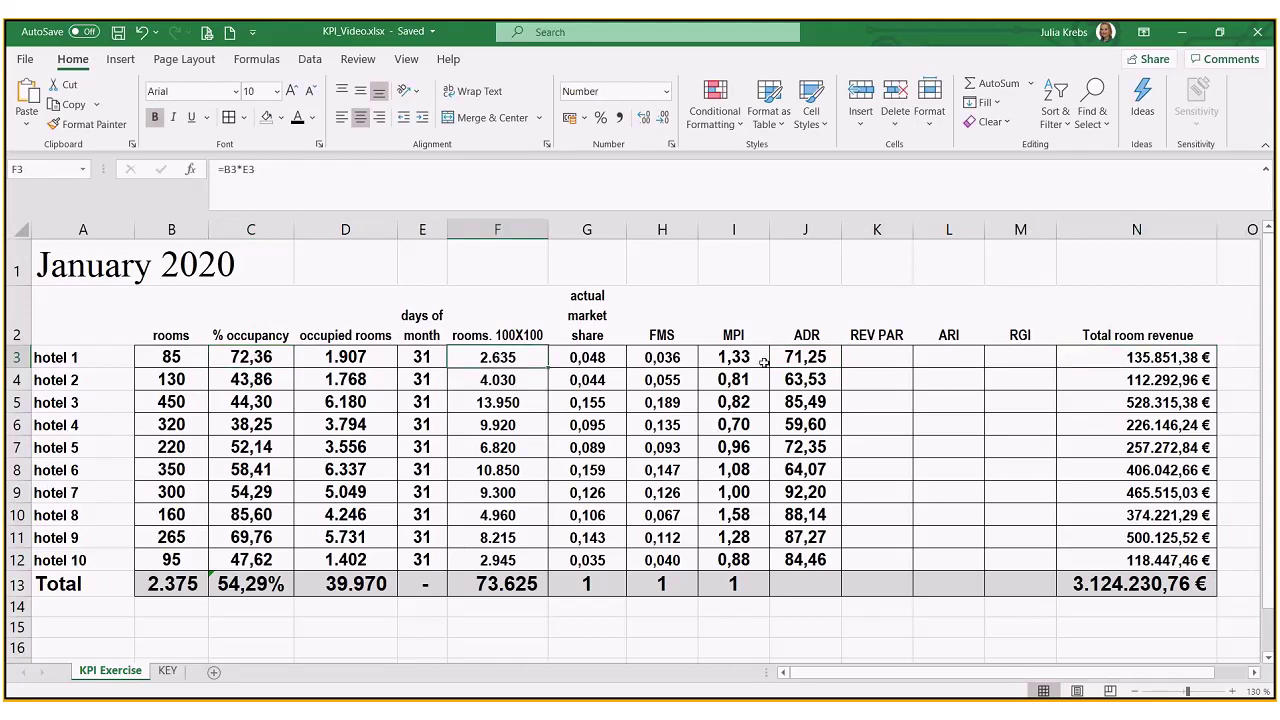
double_click(873, 357)
type("=")
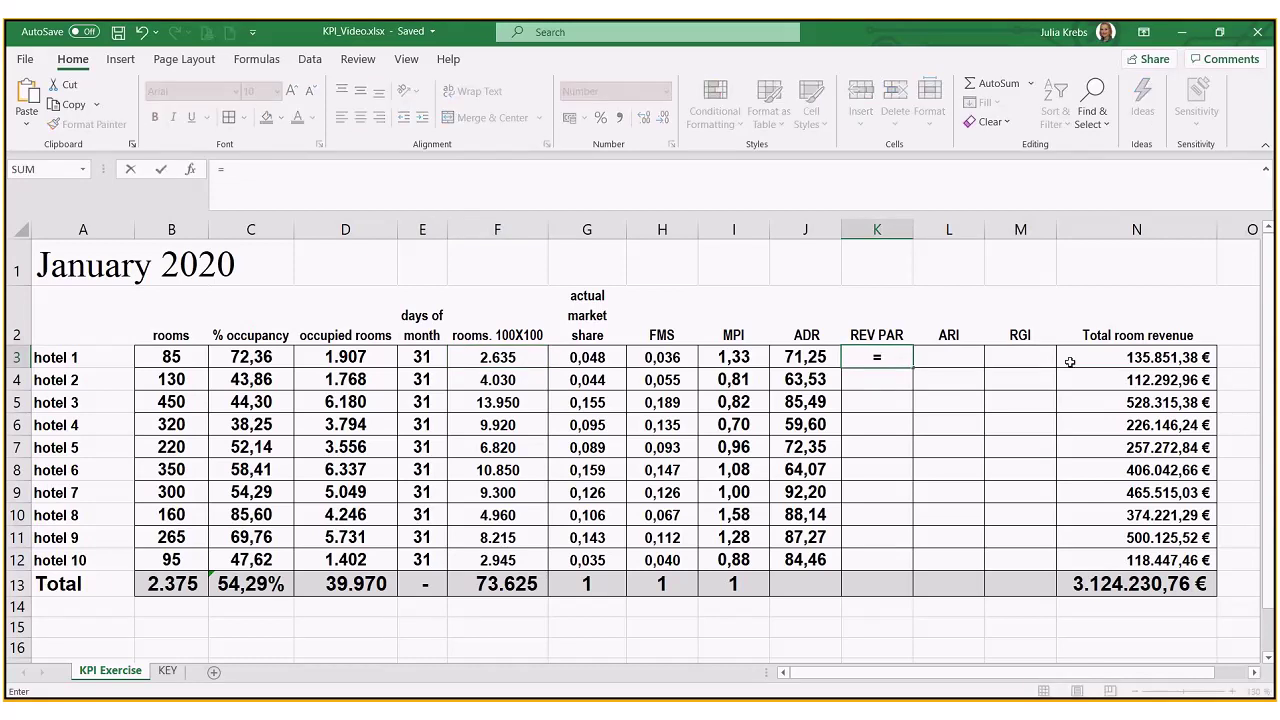
left_click(1152, 360)
type("/")
left_click(527, 356)
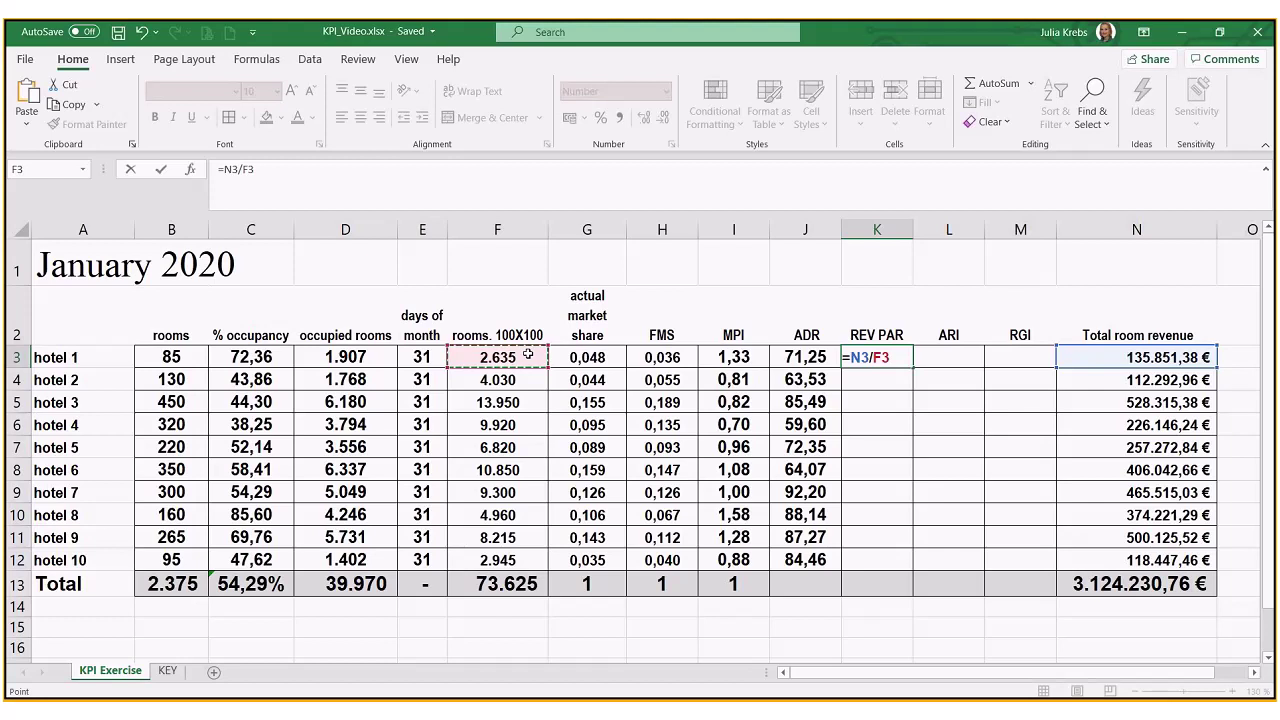
key("Return")
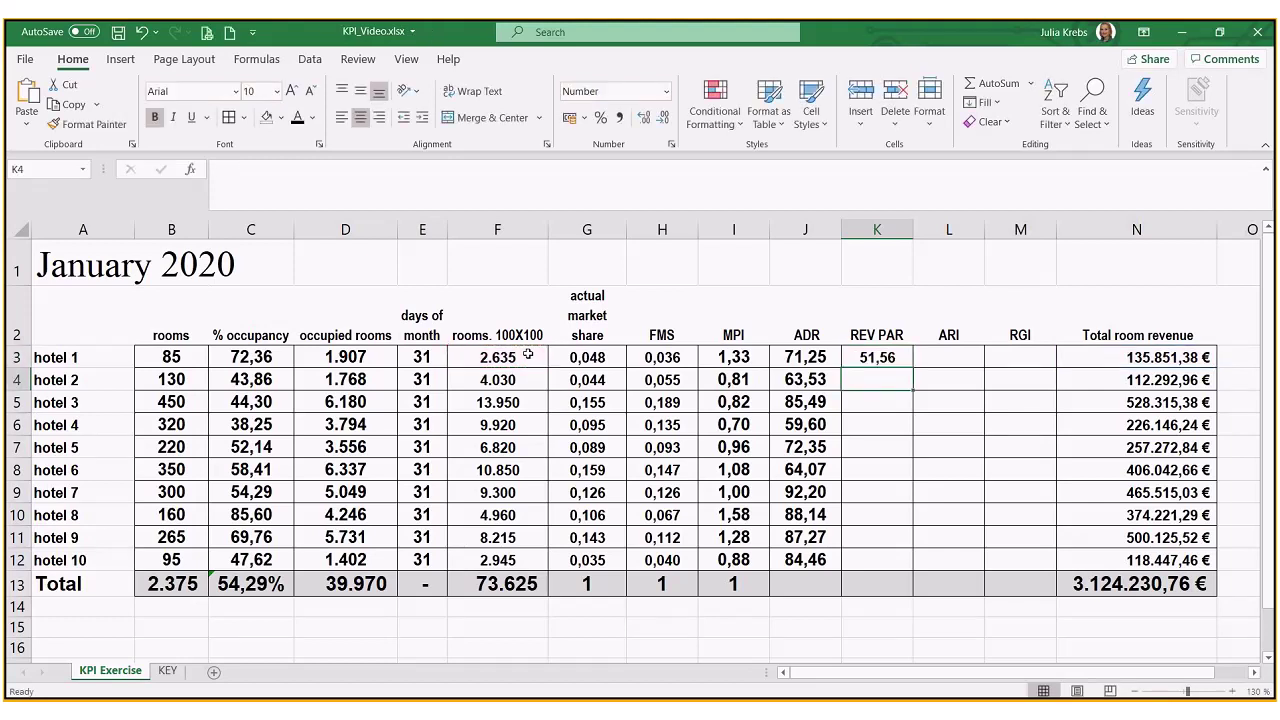
Try the alternative REV PAR calculation for hotel 1 in K4 with =J3*C3%, and clear the cell again.
left_click(941, 358)
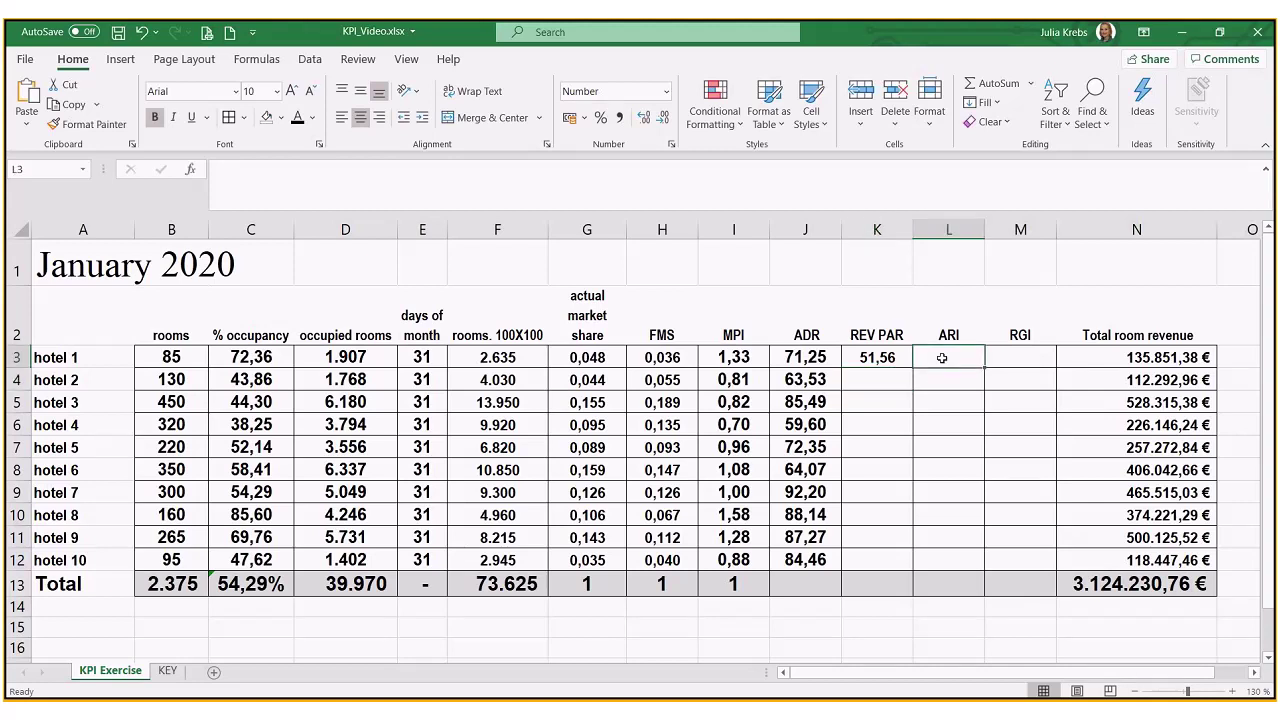
left_click(880, 380)
type("=")
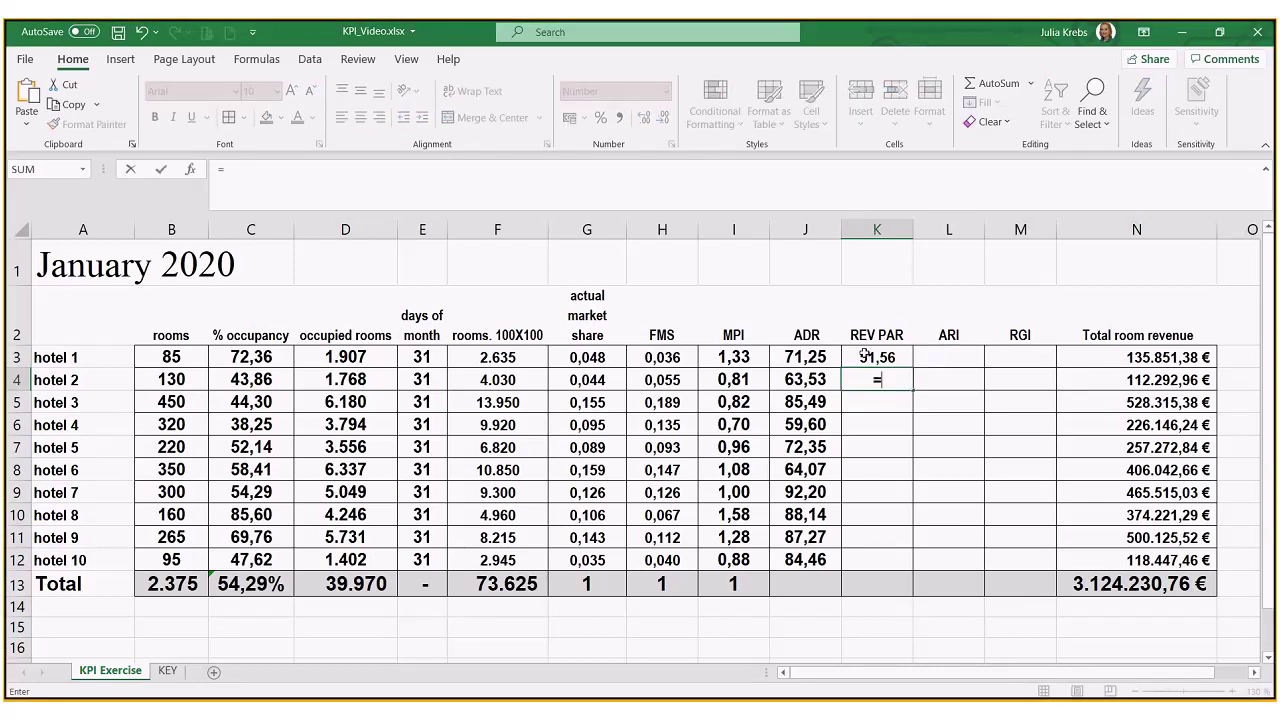
left_click(808, 360)
type("*")
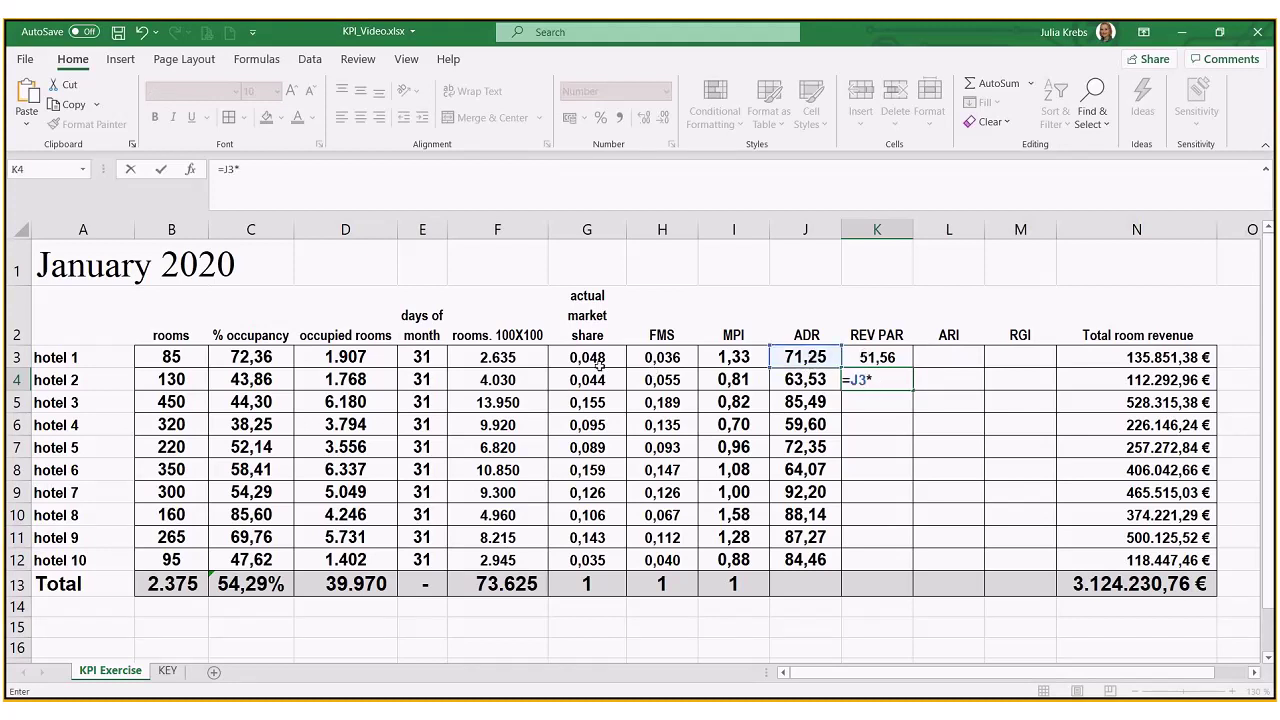
left_click_drag(268, 362, 256, 451)
left_click(262, 357)
left_click(297, 175)
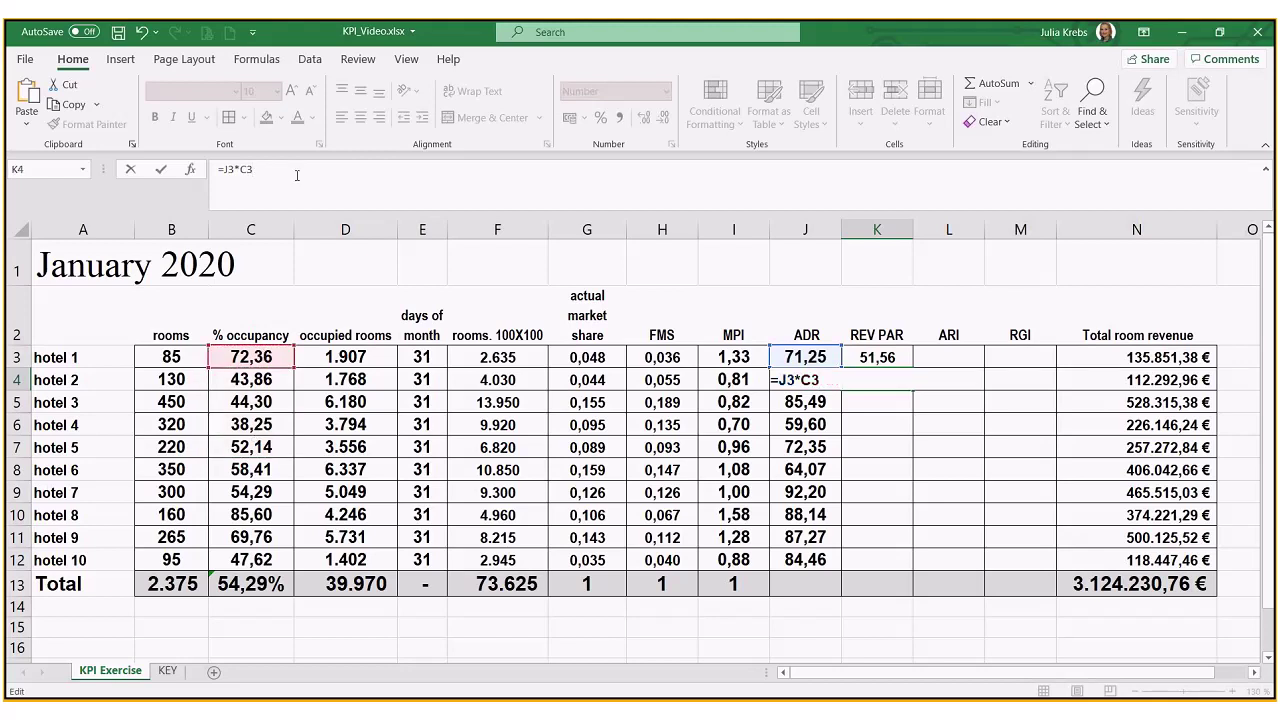
type("%")
key("Return")
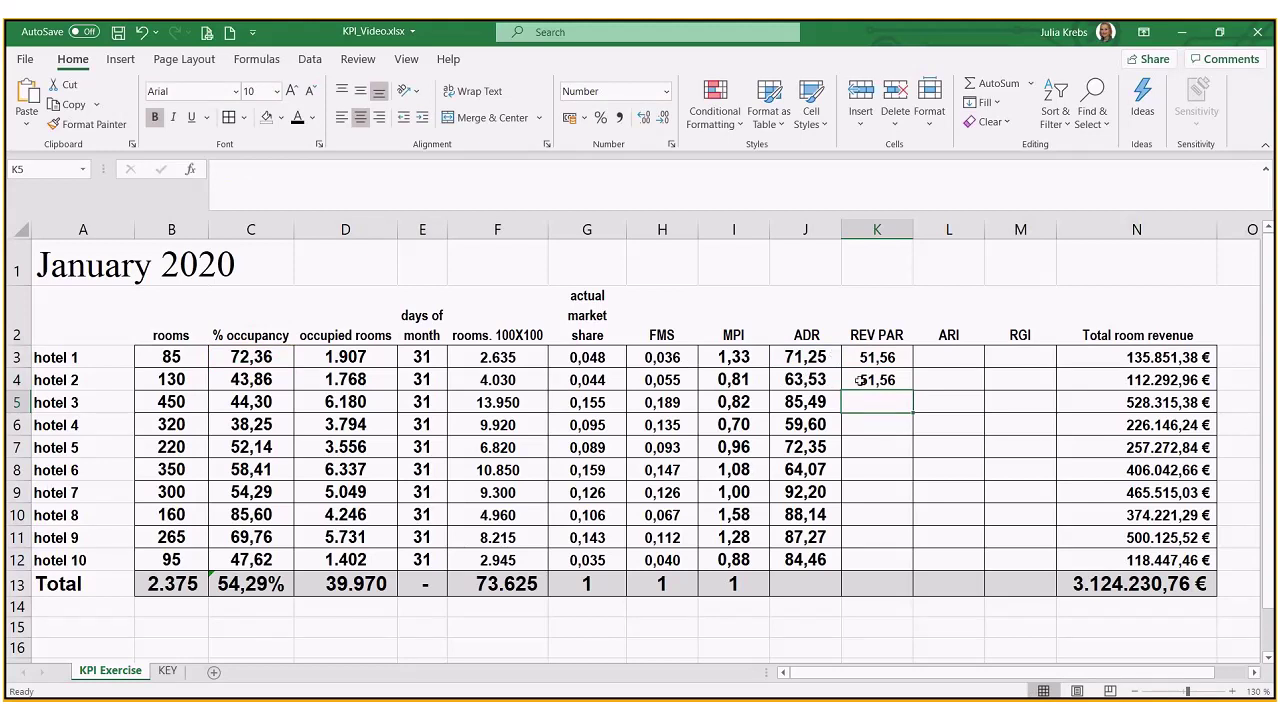
left_click(858, 380)
key("Delete")
key("Return")
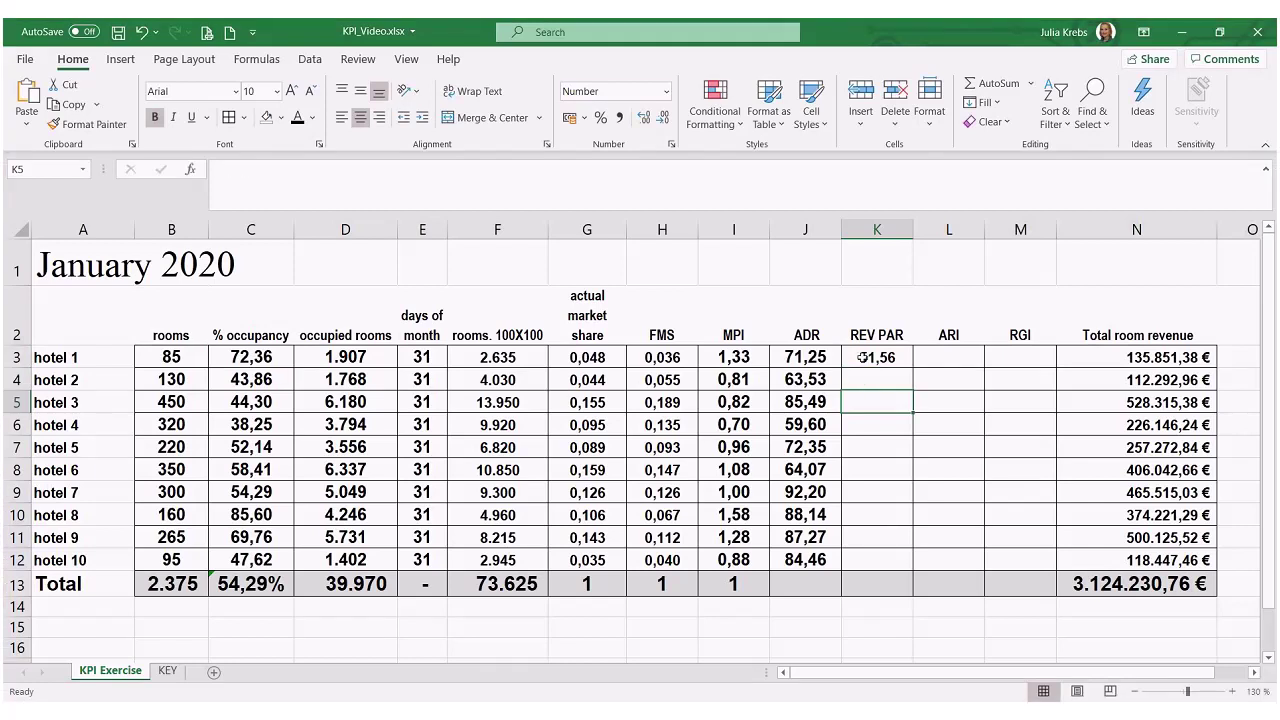
Insert a new column before ARI and merge and center the REV PAR heading across K2:L2.
left_click(944, 231)
right_click(944, 231)
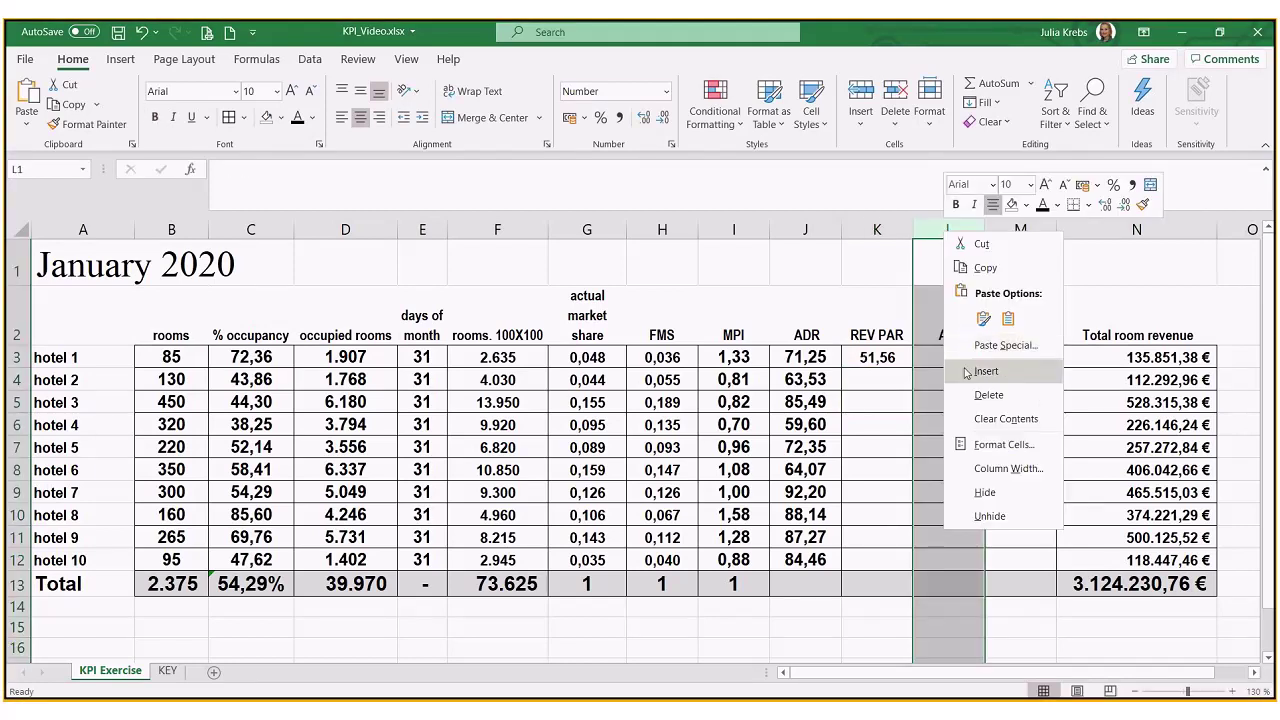
left_click(934, 335)
left_click_drag(877, 335, 934, 335)
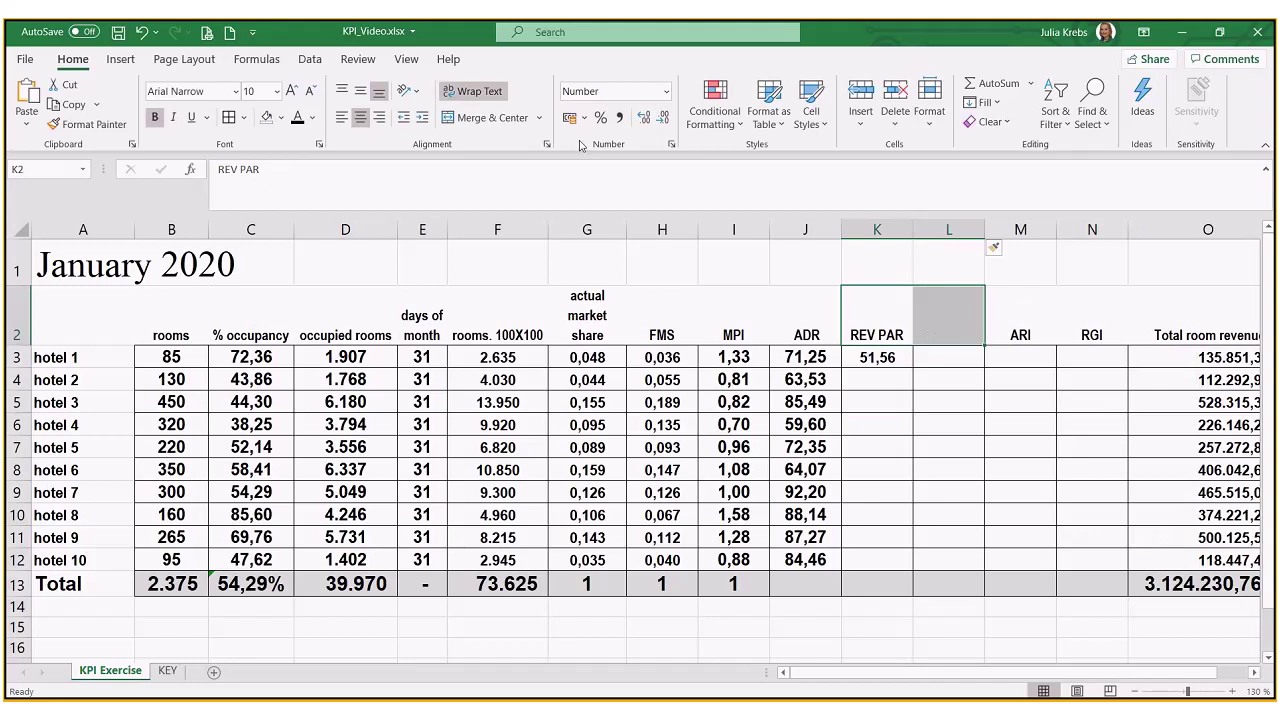
left_click(524, 122)
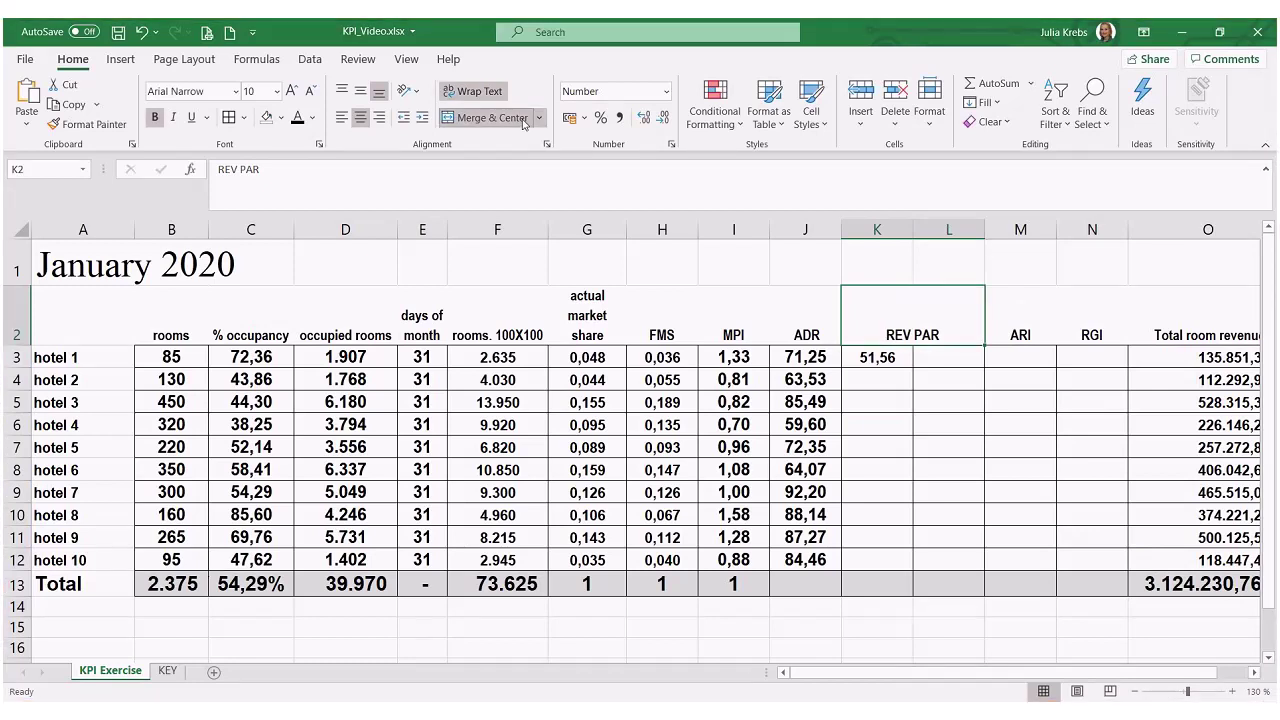
Check hotel 1's REV PAR formula in K3 and copy it down to K12.
key("Down")
key("F2")
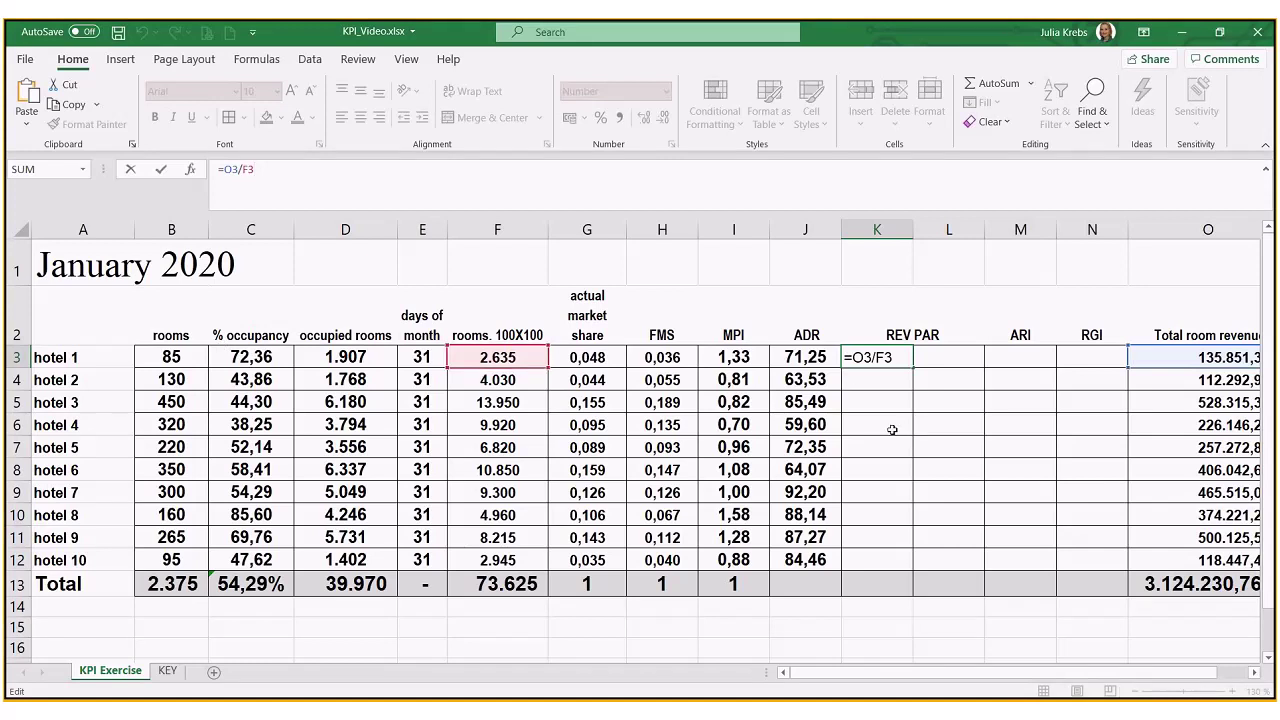
key("ctrl+Return")
left_click_drag(912, 368, 895, 575)
Calculate hotel 1's REV PAR from ADR and occupancy in L3 with =J3*C3% and copy it down to L12.
left_click(954, 361)
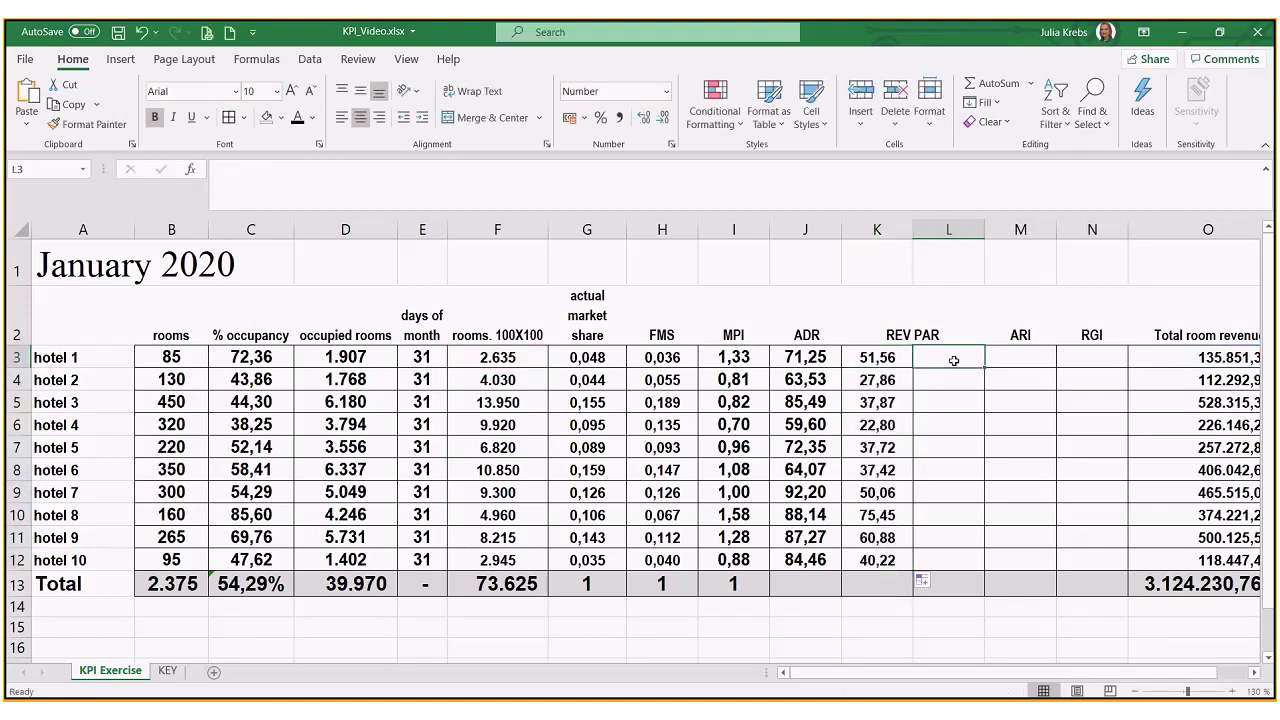
type("=")
left_click(812, 367)
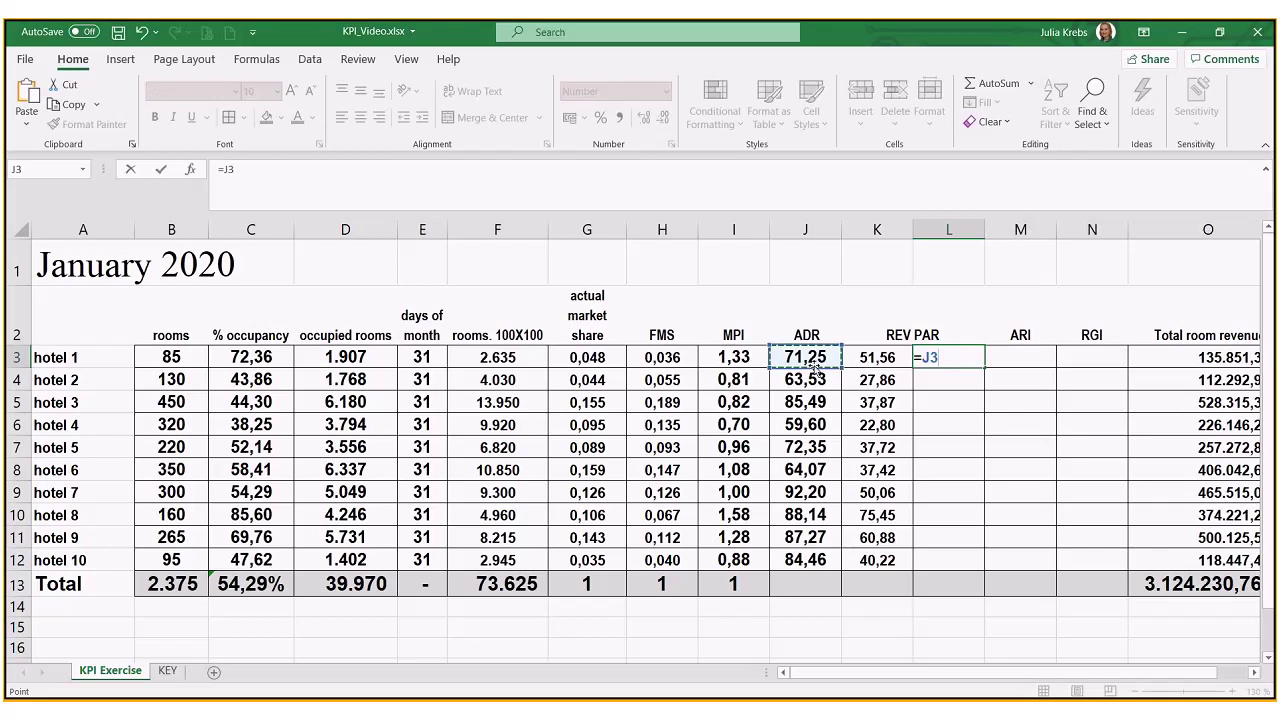
type("*")
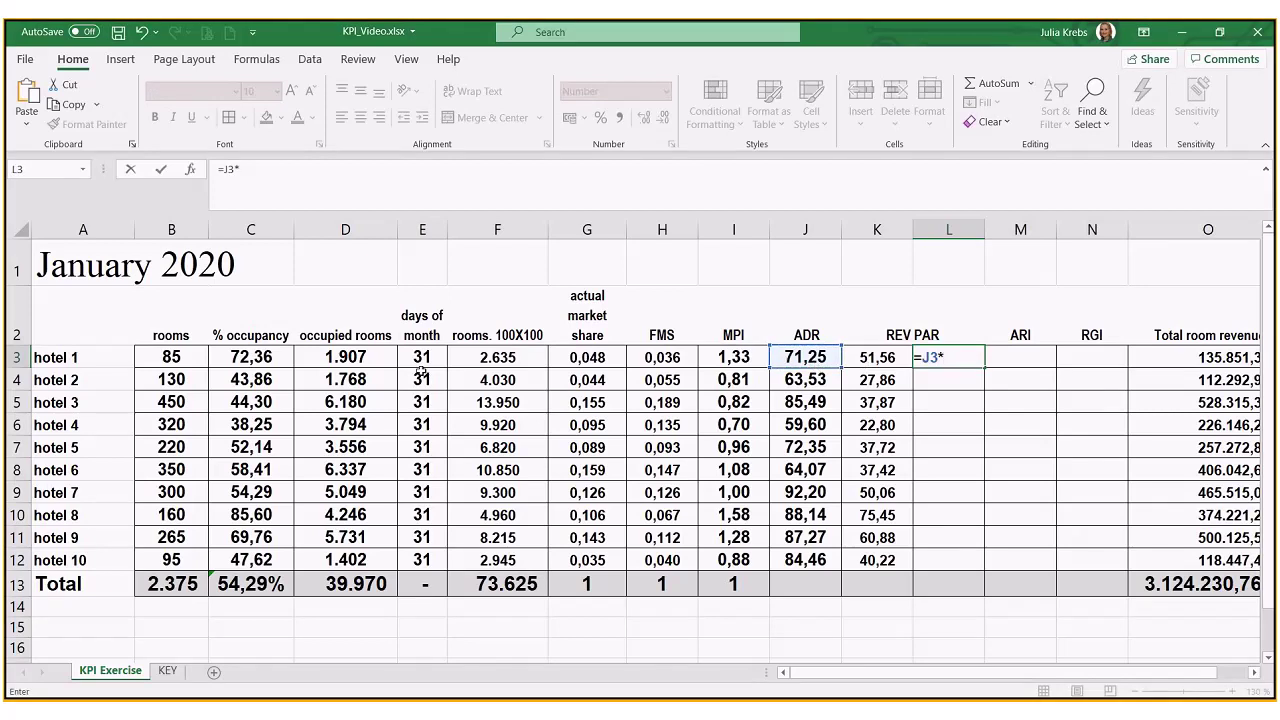
left_click(250, 358)
left_click(281, 172)
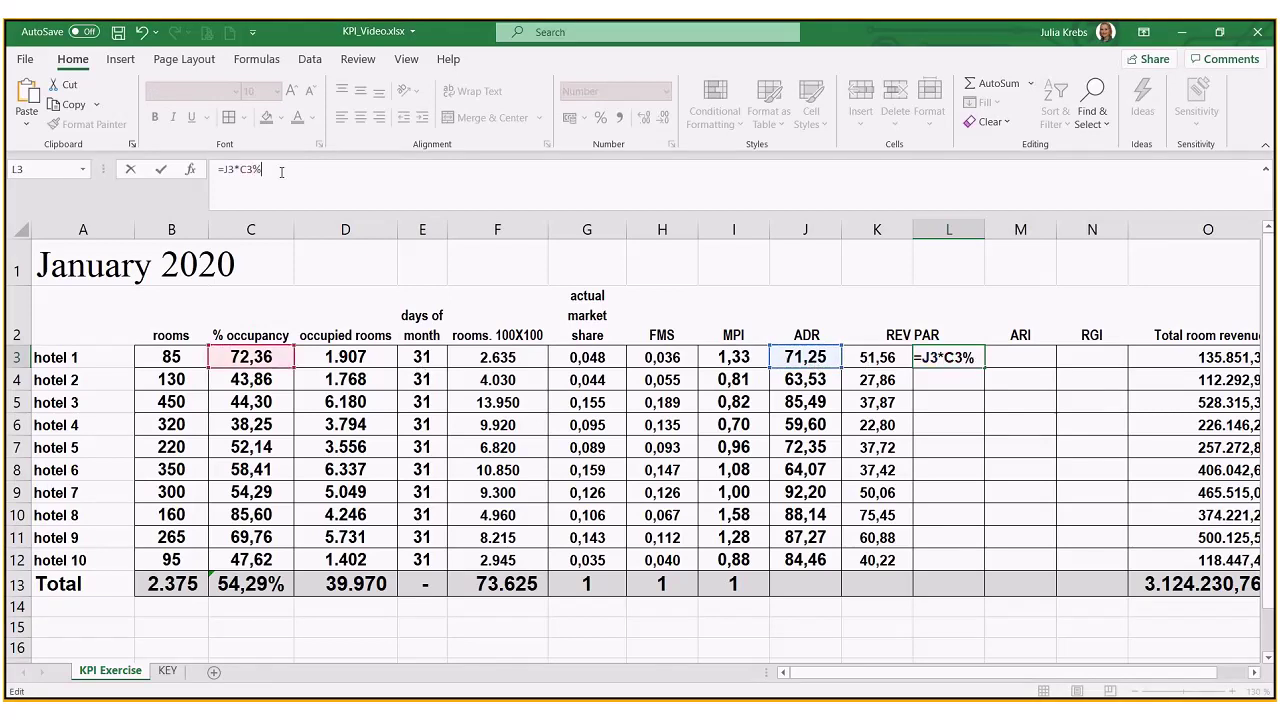
key("Return")
left_click(938, 352)
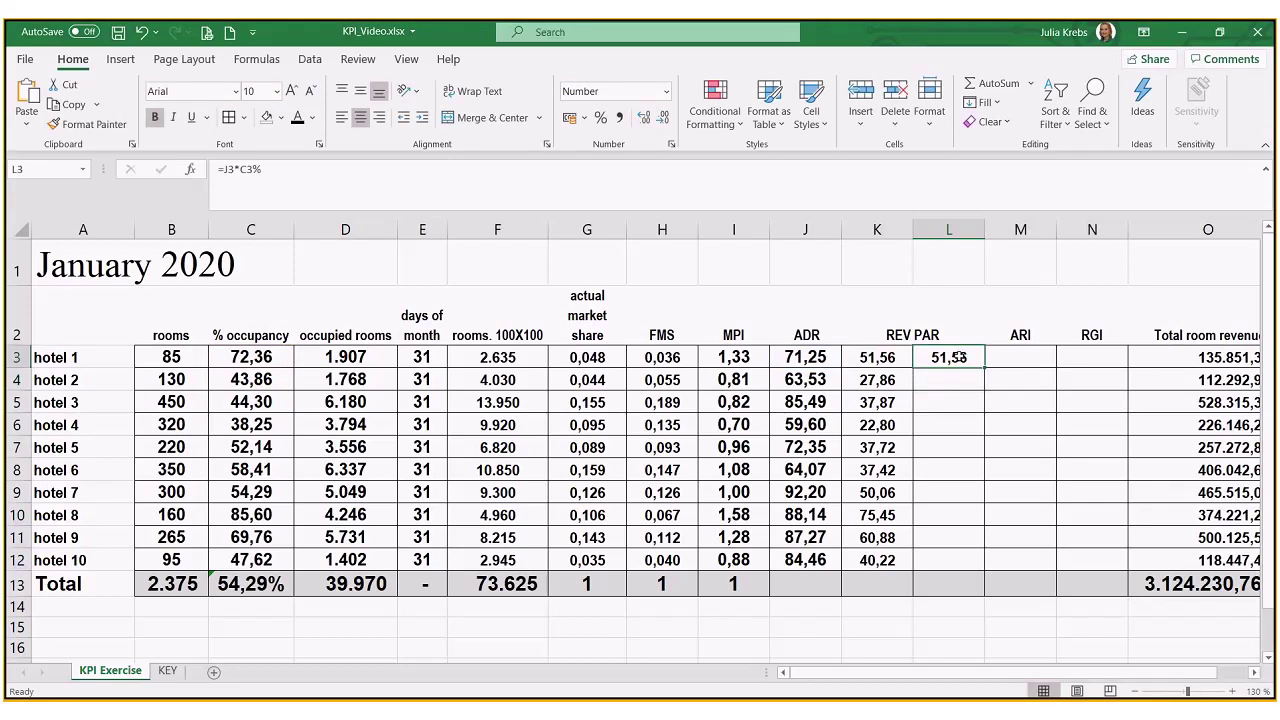
left_click_drag(982, 368, 950, 566)
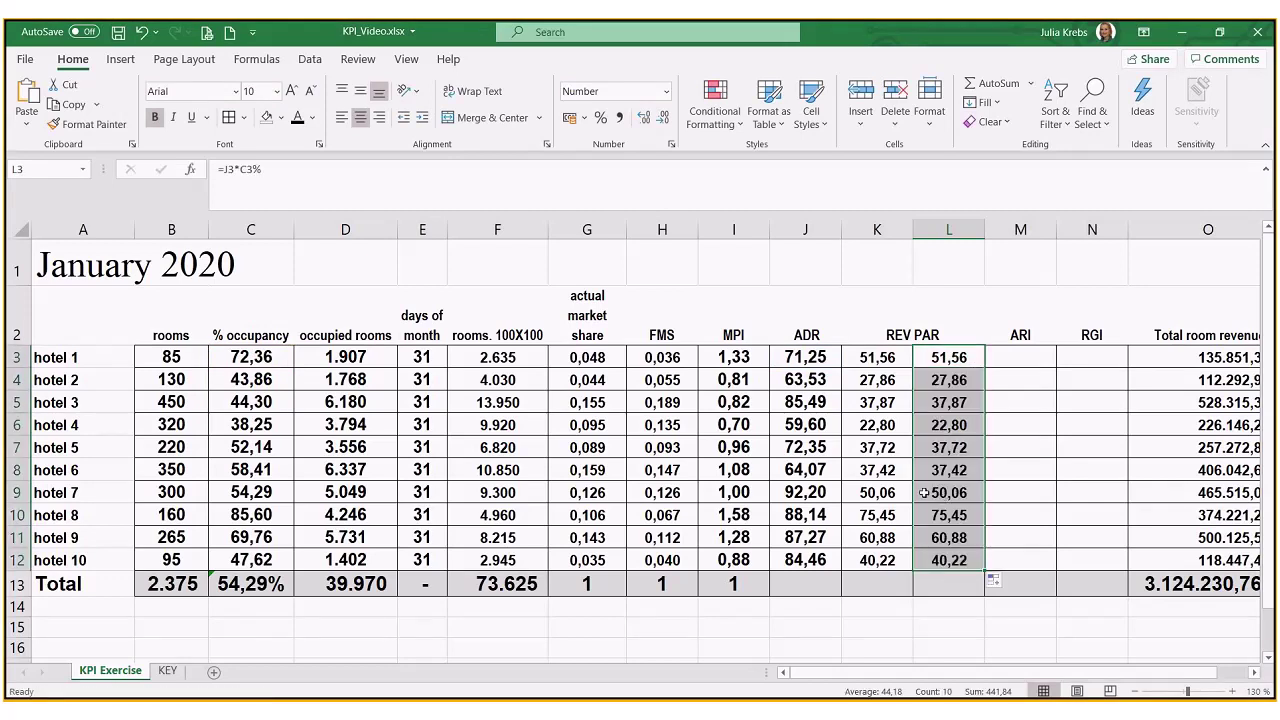
Cancel the accidental move of hotel 6's K8 value onto L8 and save the workbook.
left_click(887, 476)
left_click_drag(906, 480, 952, 484)
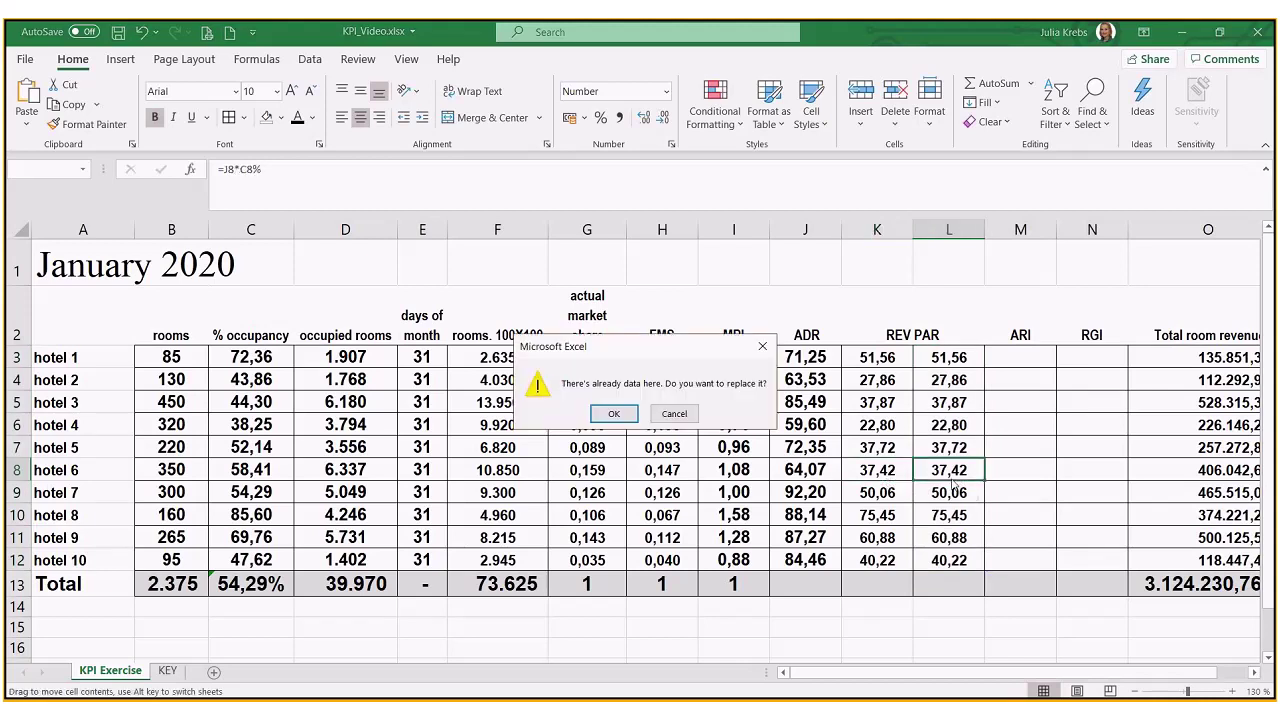
left_click(676, 410)
left_click(118, 32)
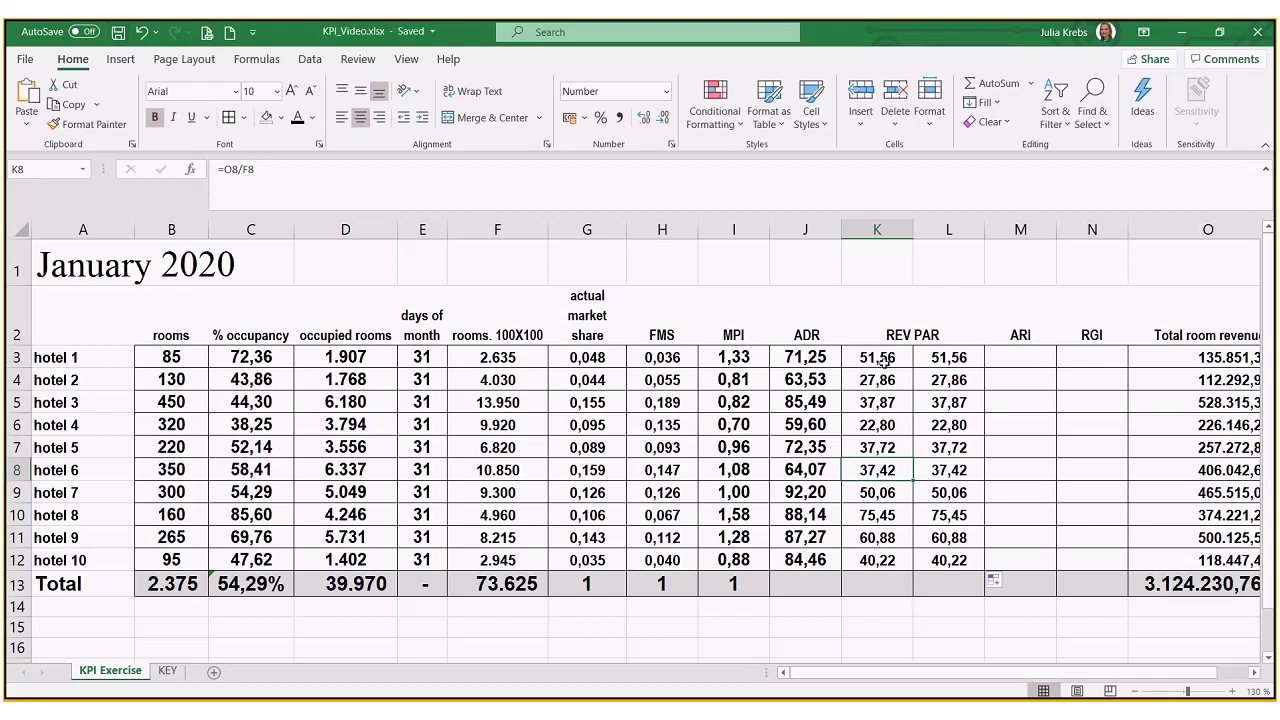
Calculate the total ADR in J13 by dividing total room revenue by total occupied rooms with =O13/D13.
left_click(822, 576)
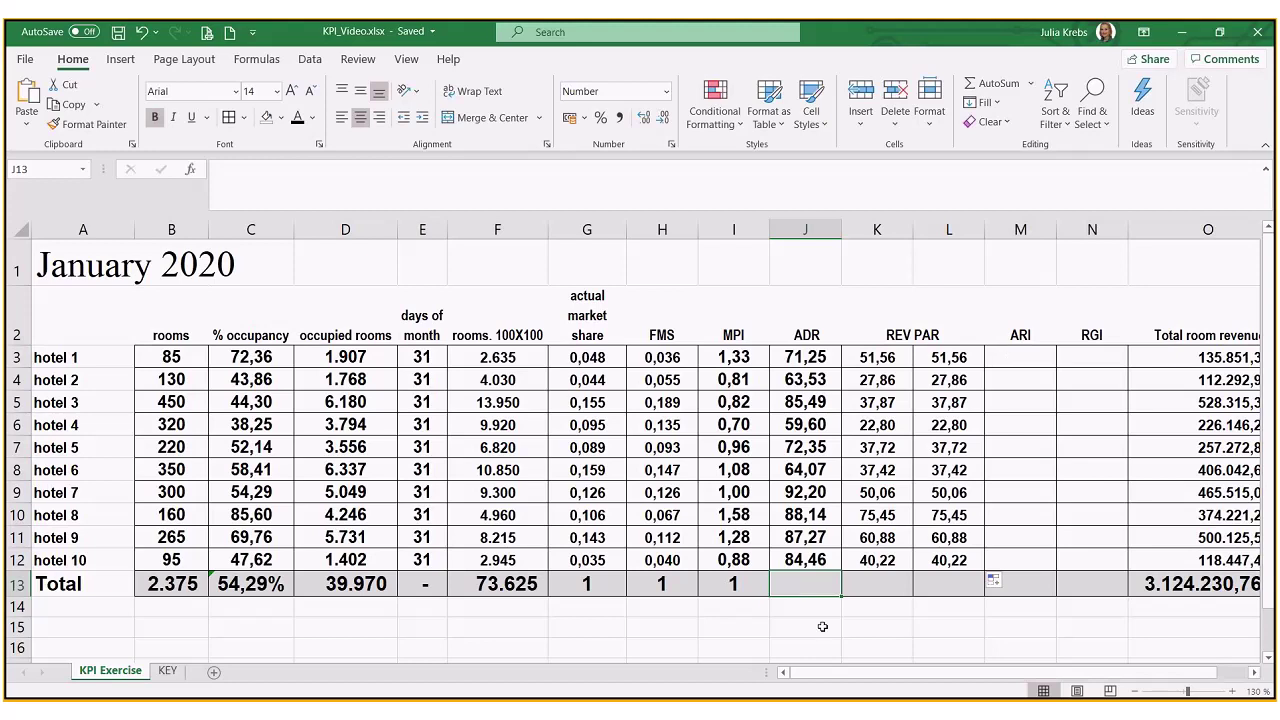
type("=")
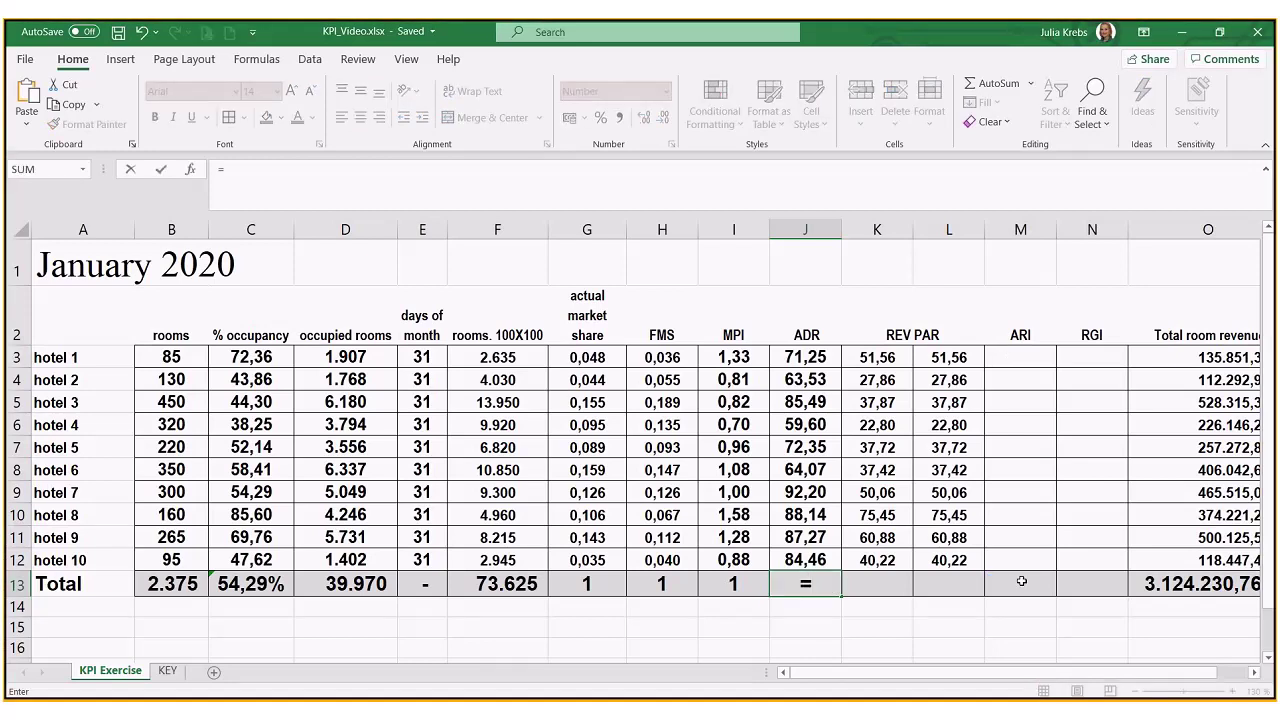
left_click(1153, 584)
type("/")
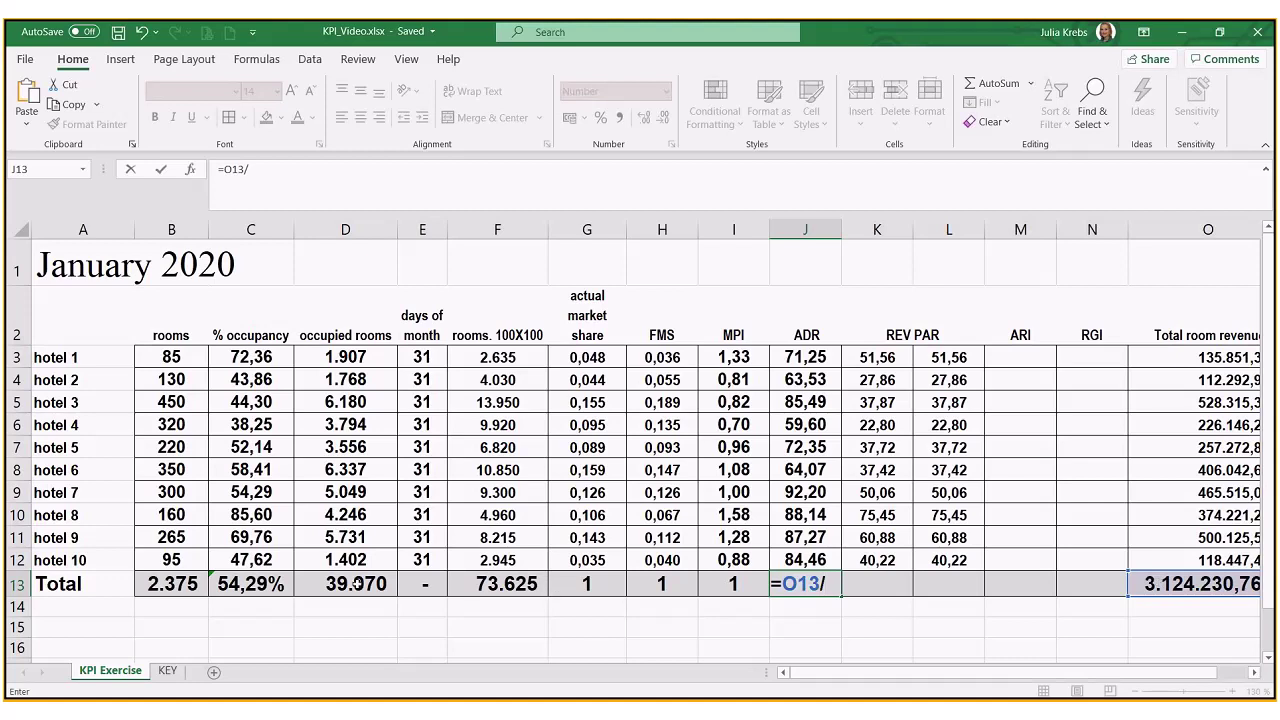
left_click(355, 585)
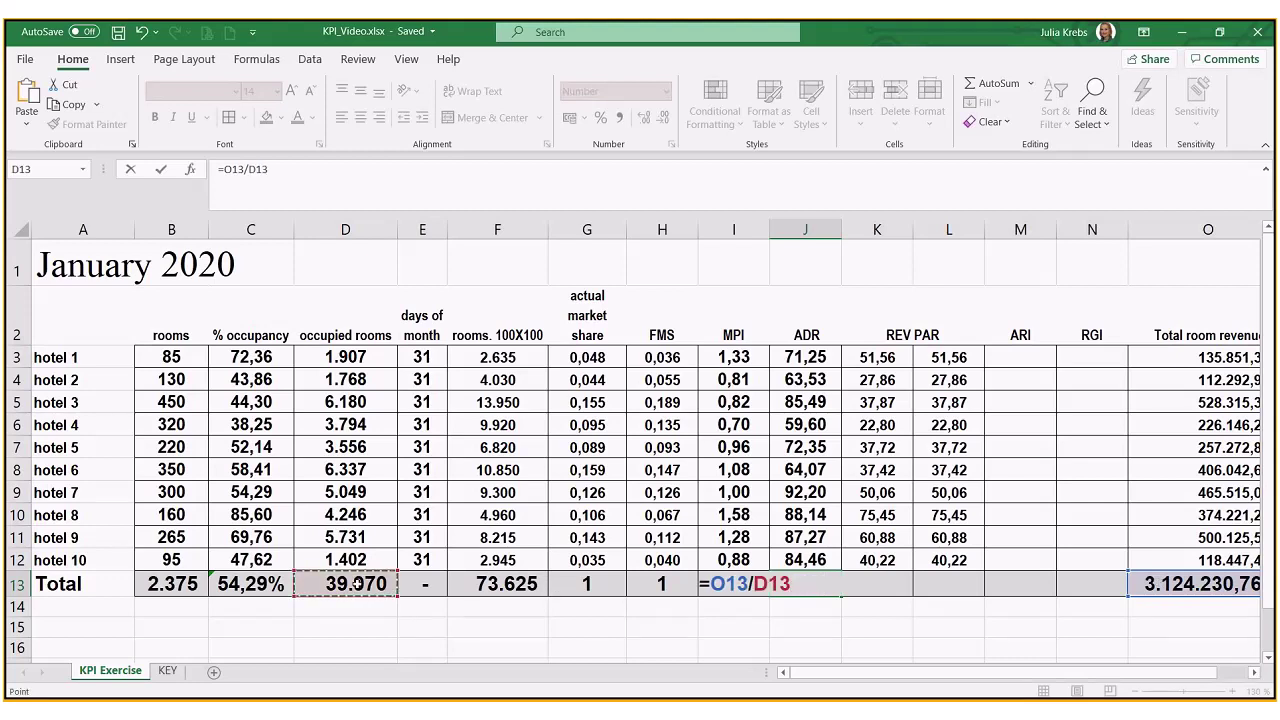
key("Return")
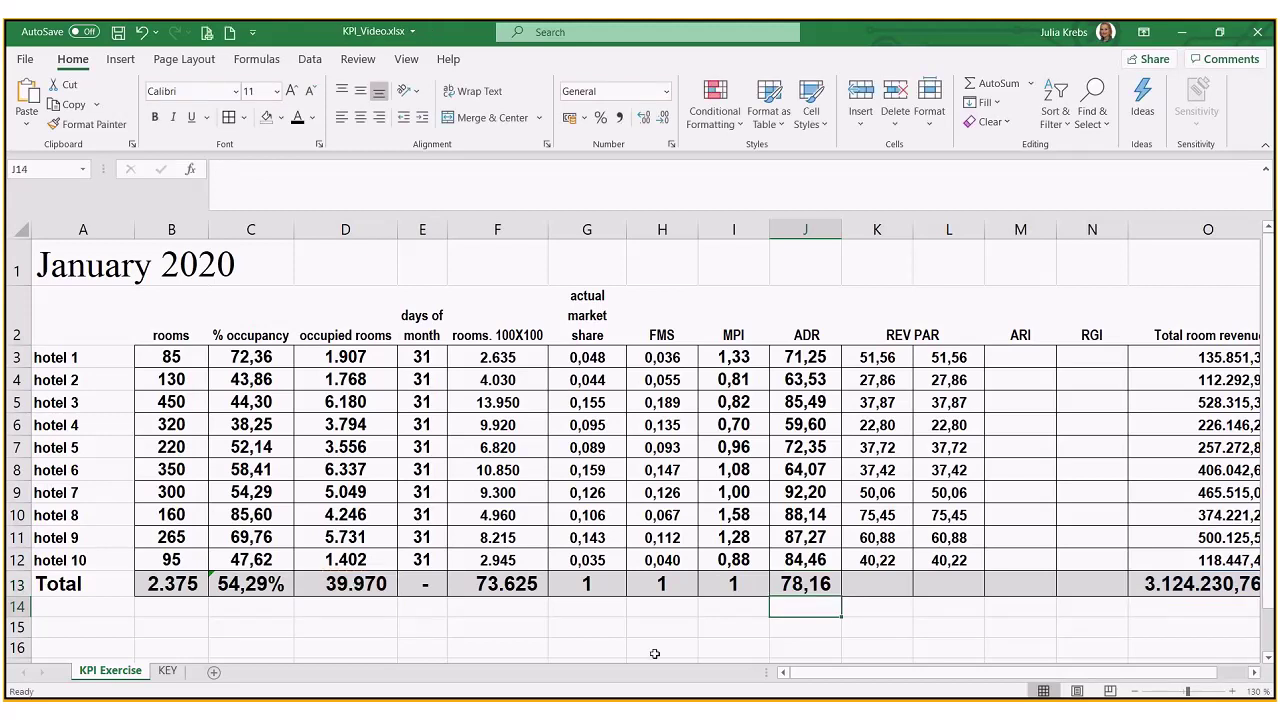
key("Up")
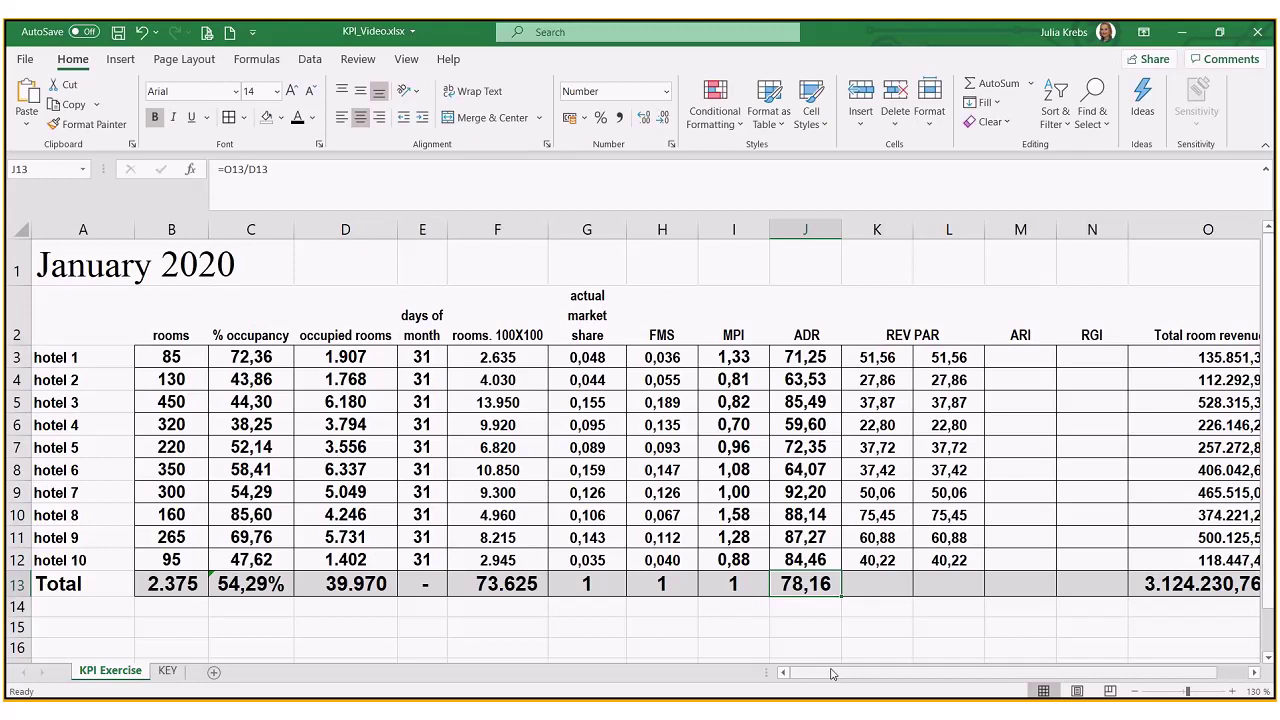
Calculate the total REV PAR in K13 by dividing total room revenue by the total in column F with =O13/F13.
left_click(880, 583)
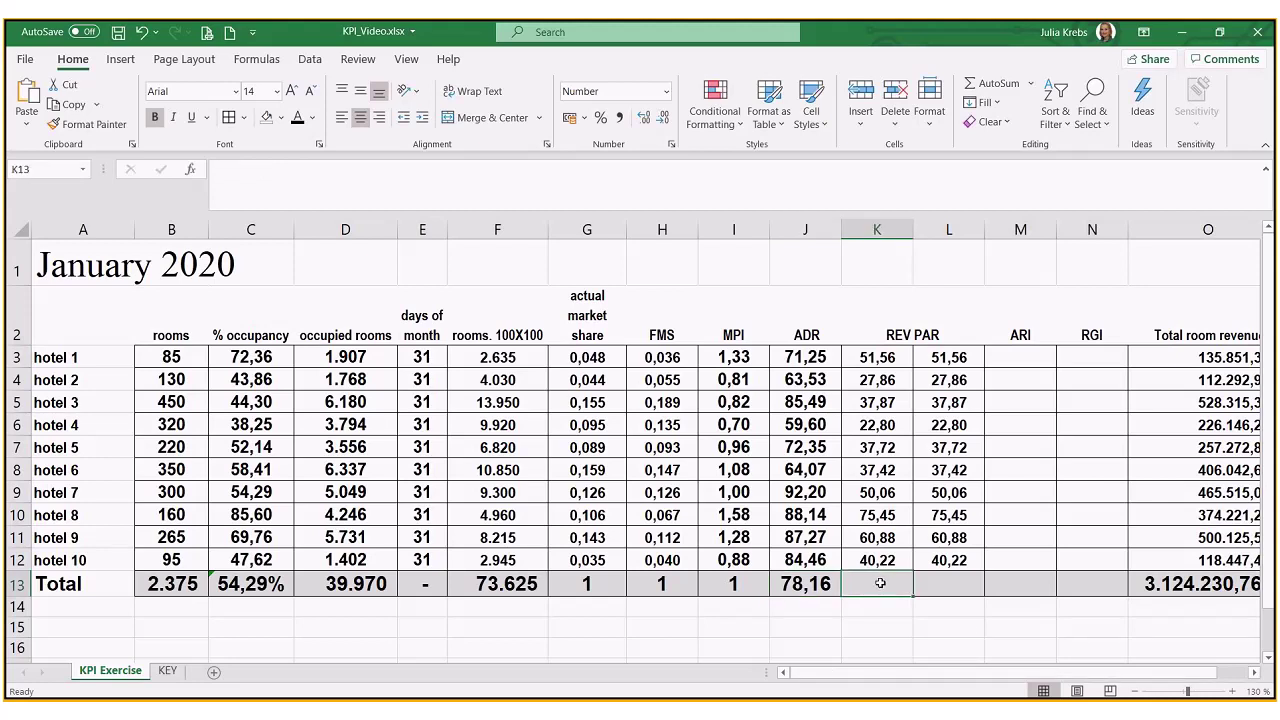
type("=")
left_click(1158, 577)
type("/")
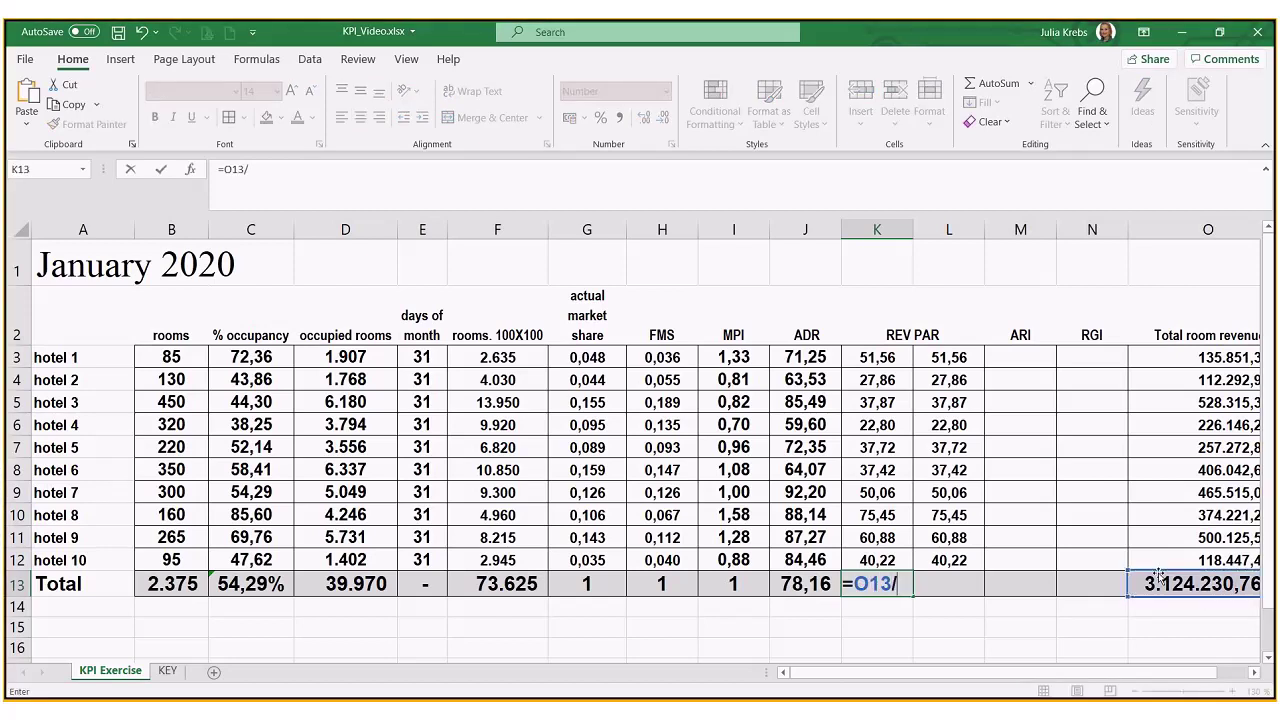
left_click(481, 587)
key("ctrl+Return")
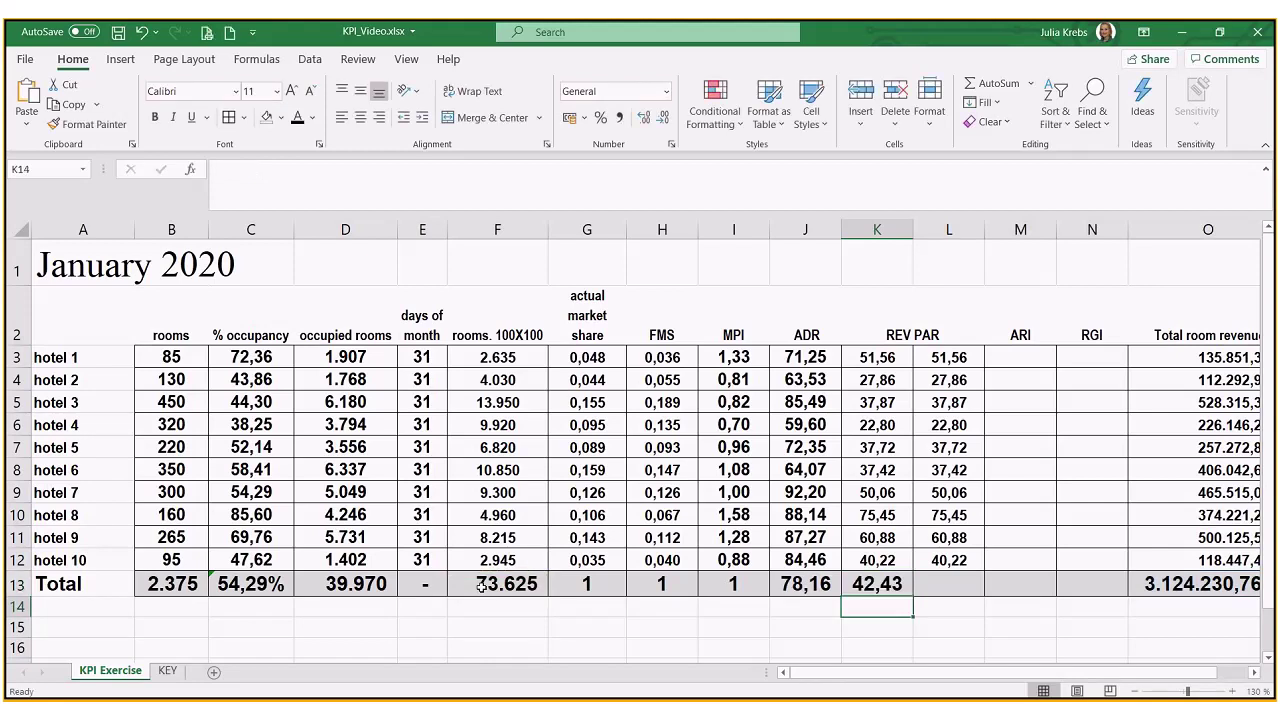
Calculate the total REV PAR from total ADR and occupancy in L13 with =J13*C13.
left_click(945, 583)
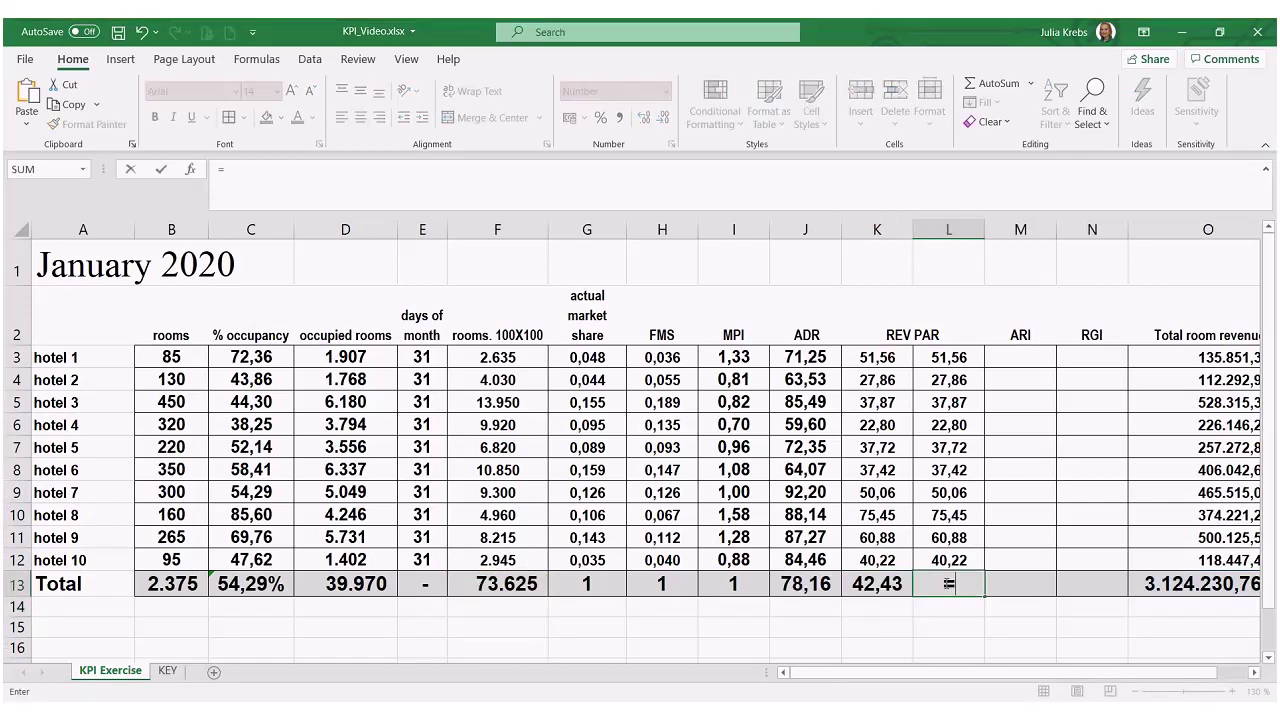
type("=")
left_click(808, 590)
type("*")
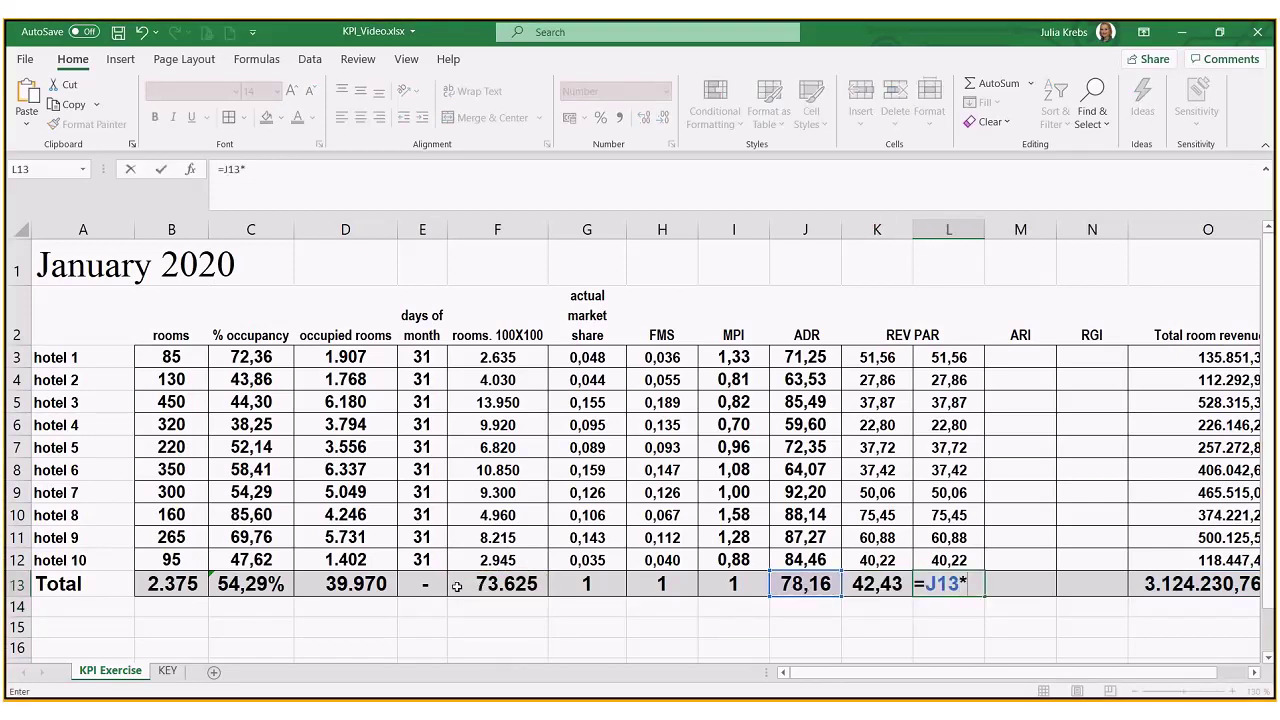
left_click(270, 584)
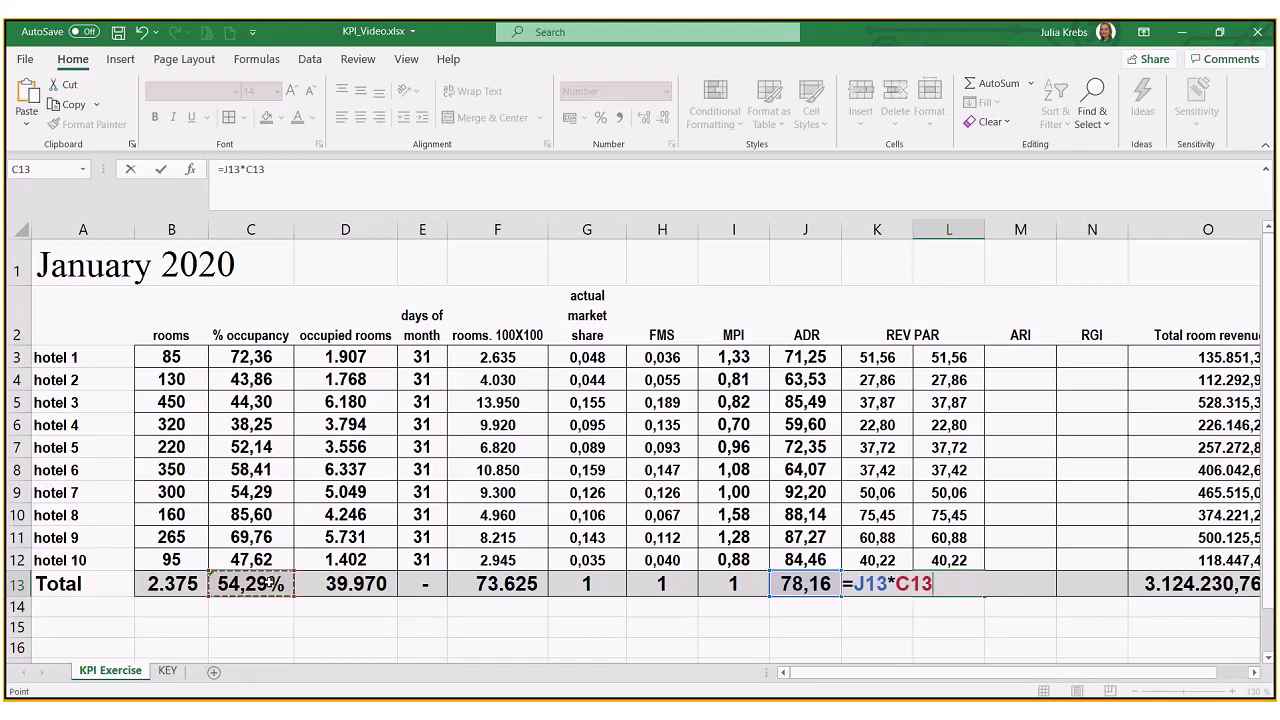
key("Return")
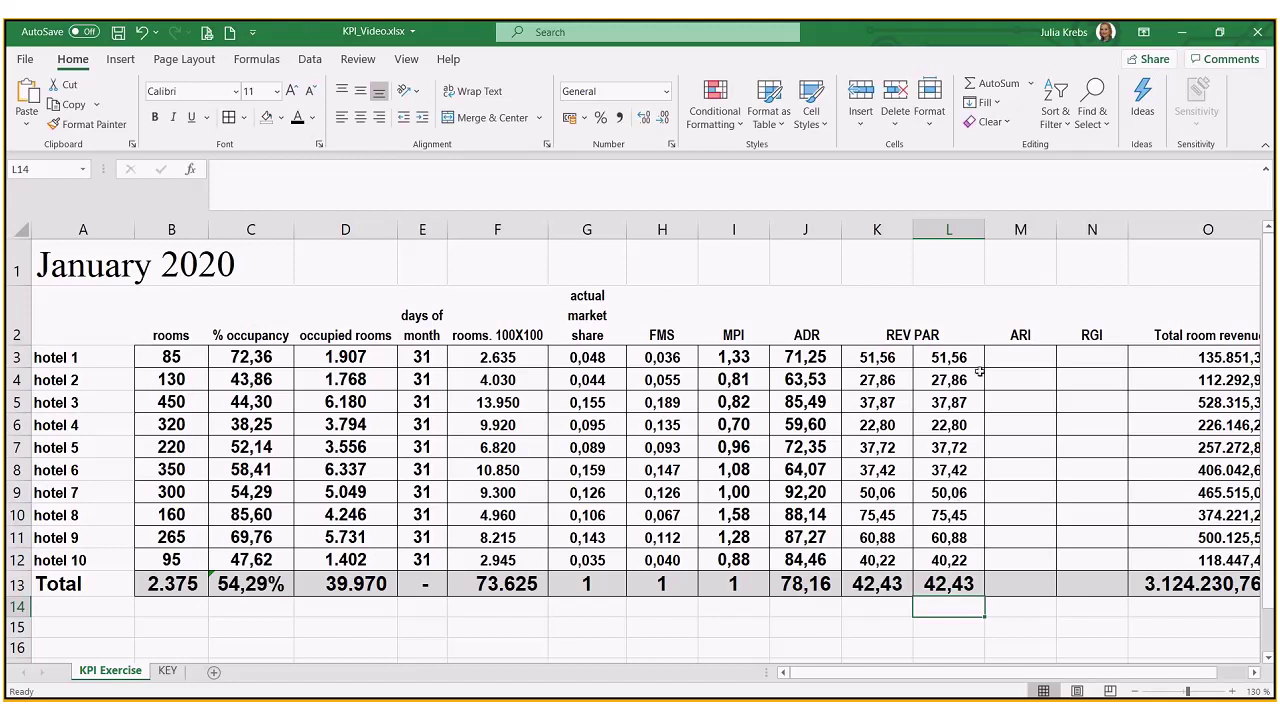
Hide column L with the second REV PAR calculation and save the workbook.
left_click(960, 222)
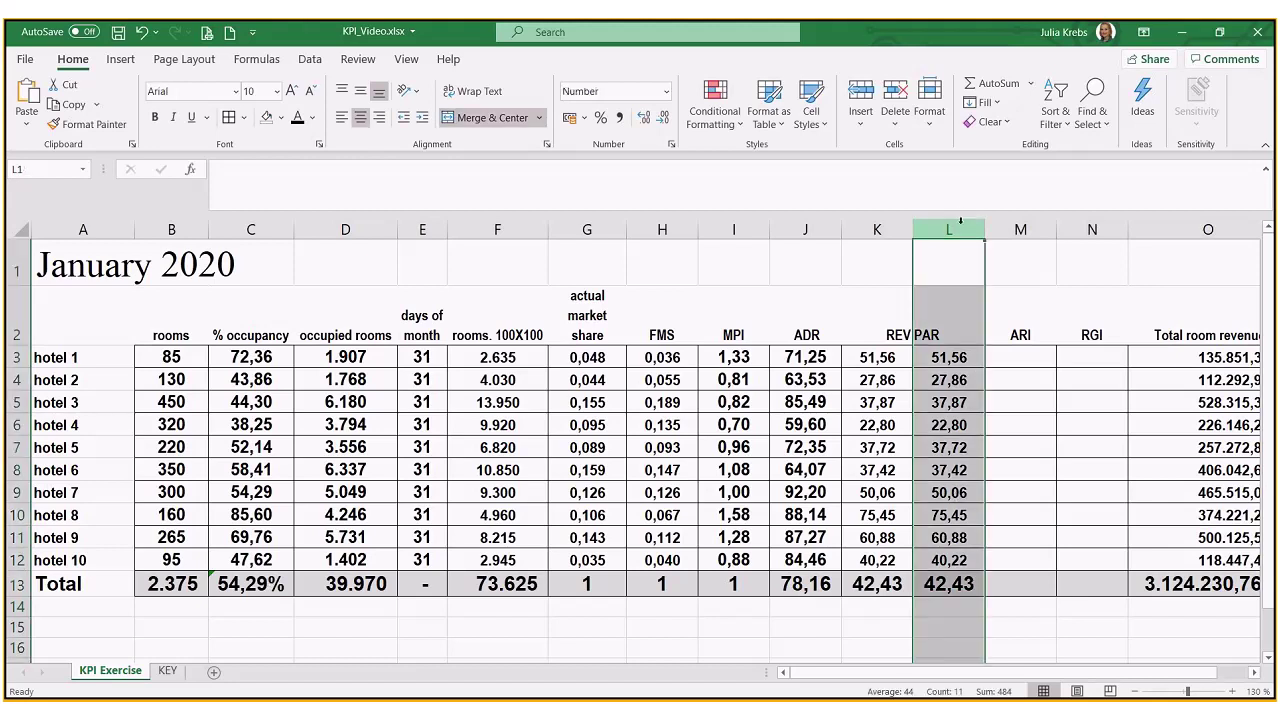
right_click(960, 222)
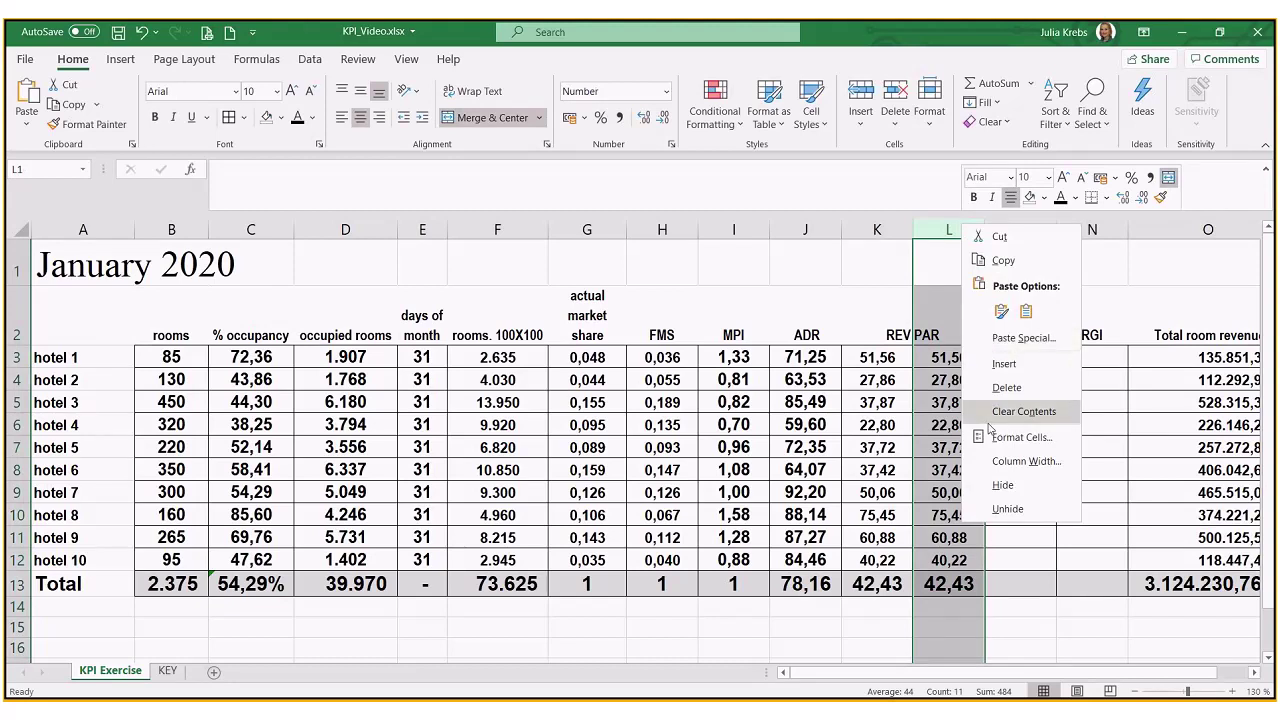
left_click(993, 486)
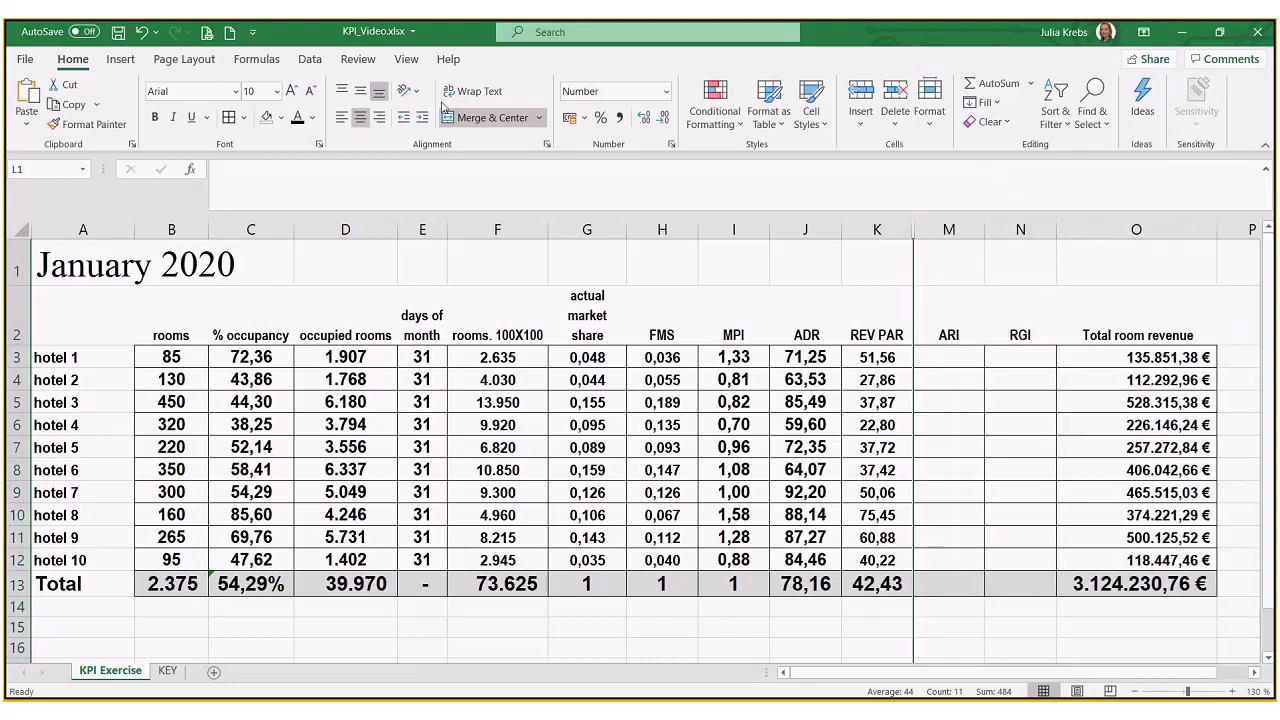
key("ctrl+s")
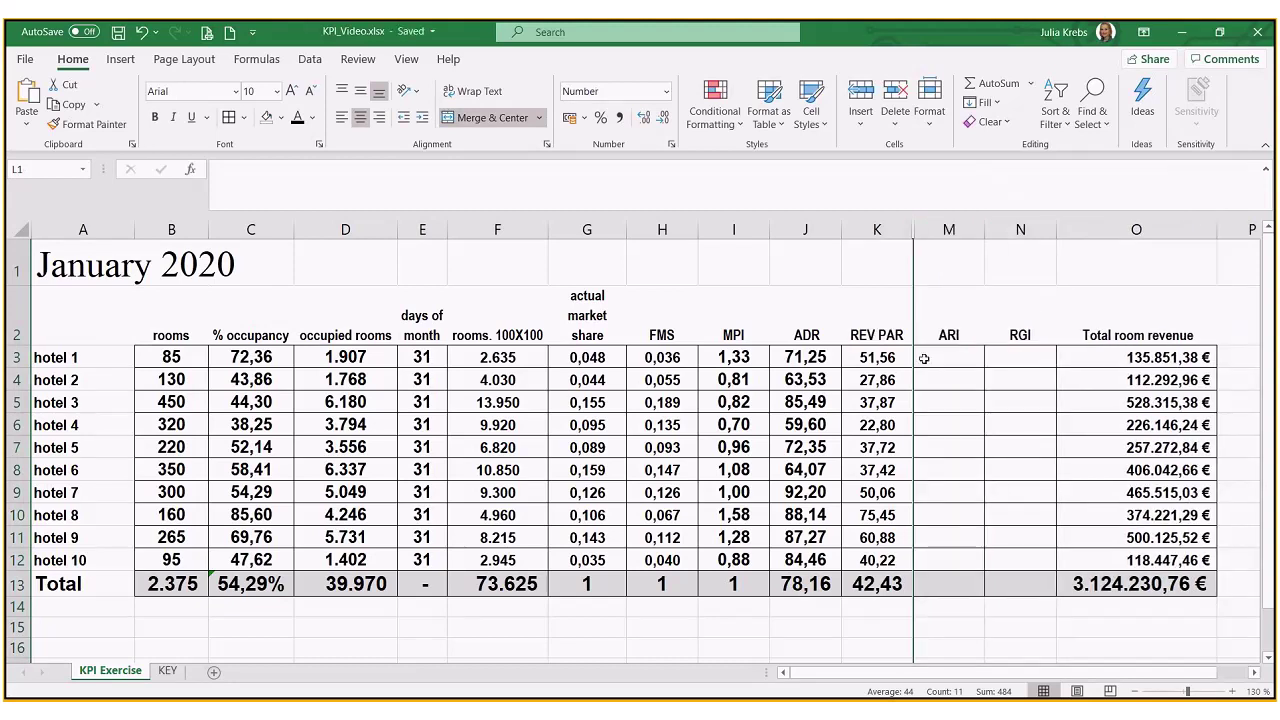
Calculate hotel 1's ARI in M3 with =J3/$J$13 and copy it down to M12.
left_click(924, 358)
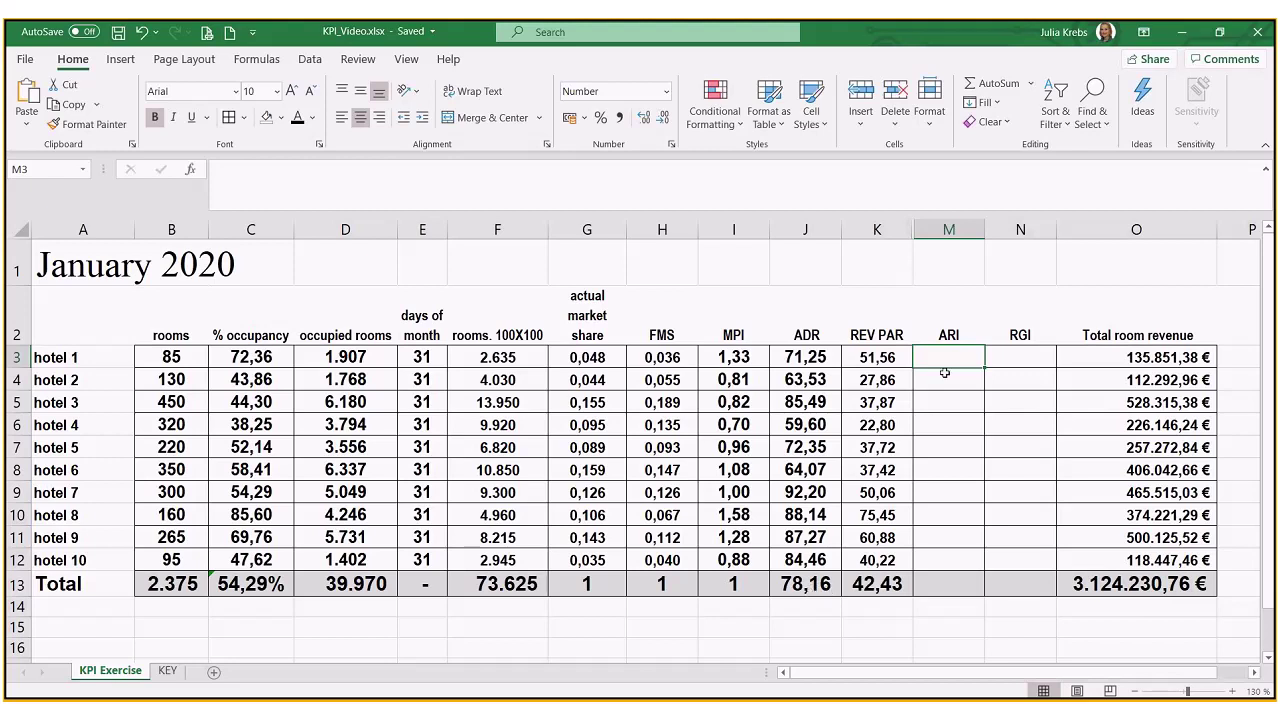
type("=")
left_click(805, 357)
type("/")
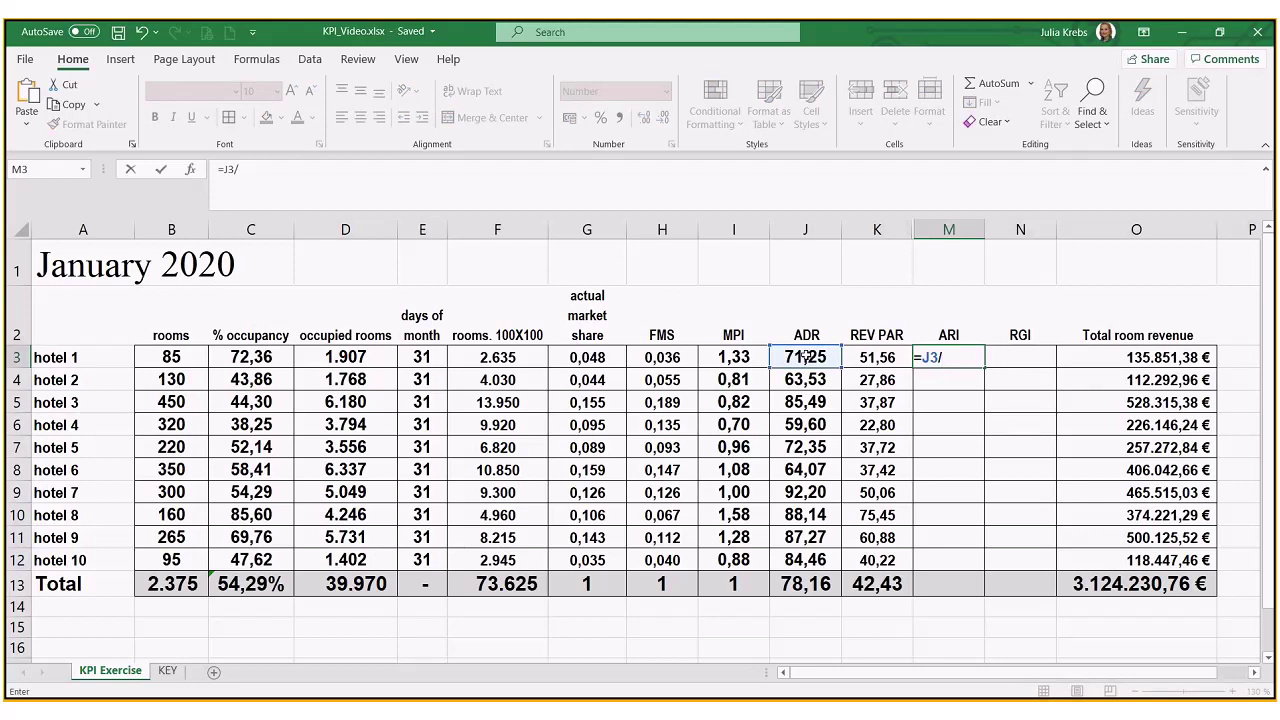
left_click(809, 588)
left_click(232, 169)
type("$J13")
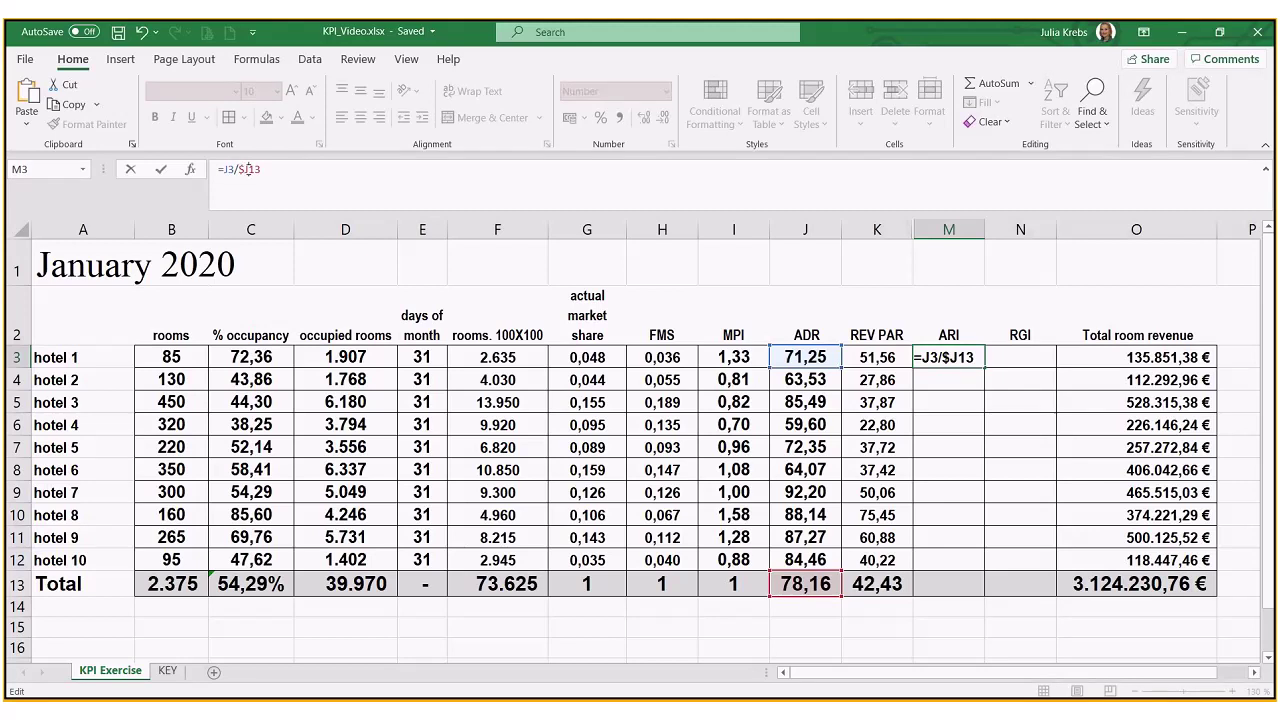
left_click(248, 169)
type("$")
key("Return")
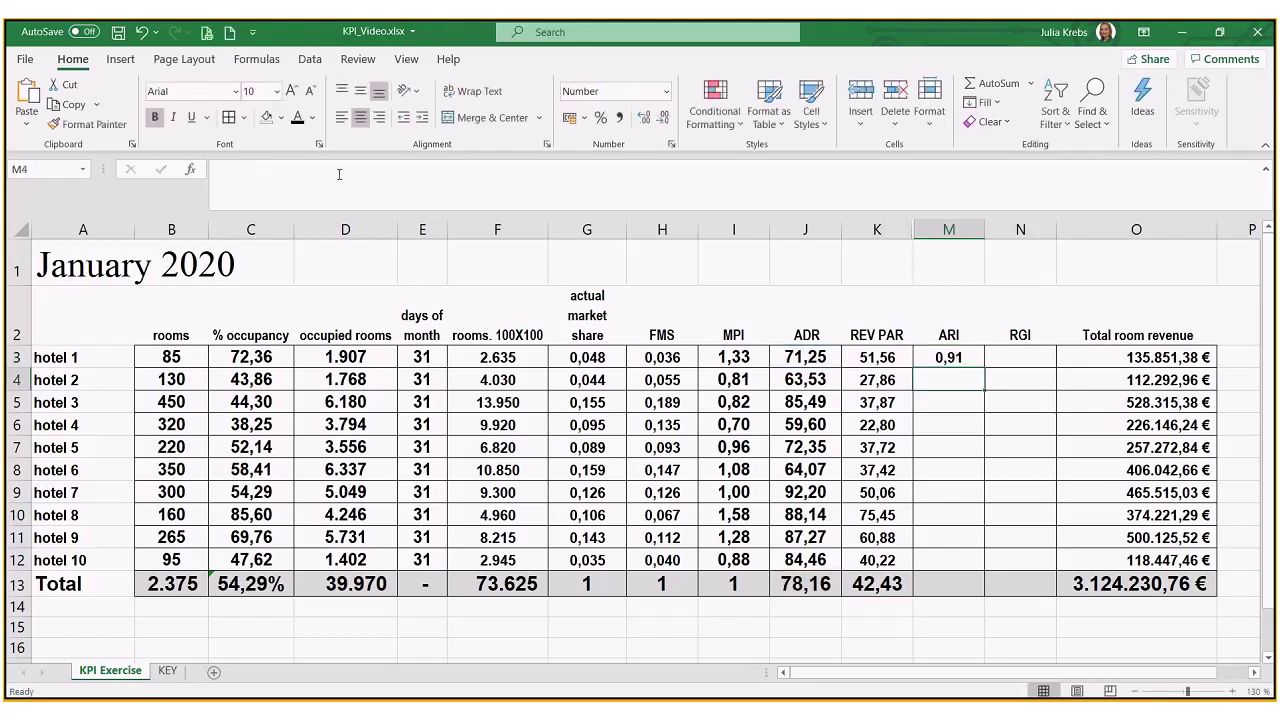
left_click_drag(960, 357, 966, 576)
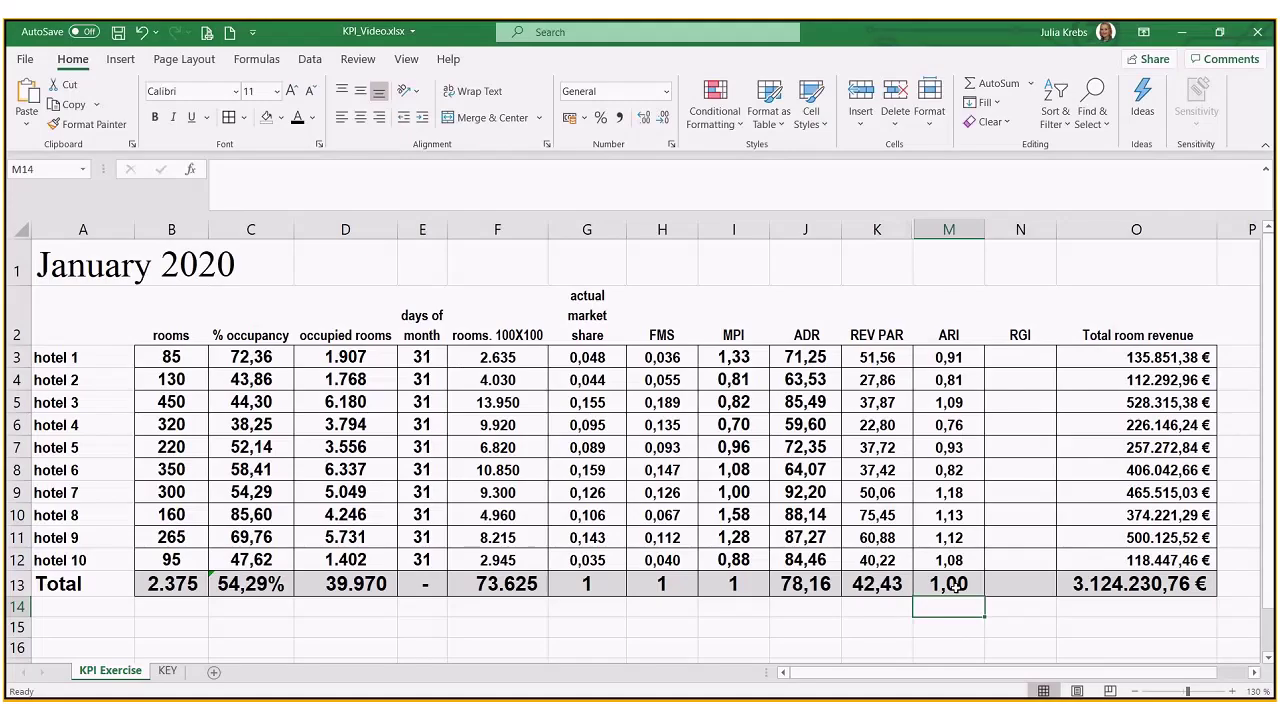
Enter 1 as the total ARI in M13 and display it without decimal places.
left_click(955, 588)
left_click(663, 117)
left_click(663, 117)
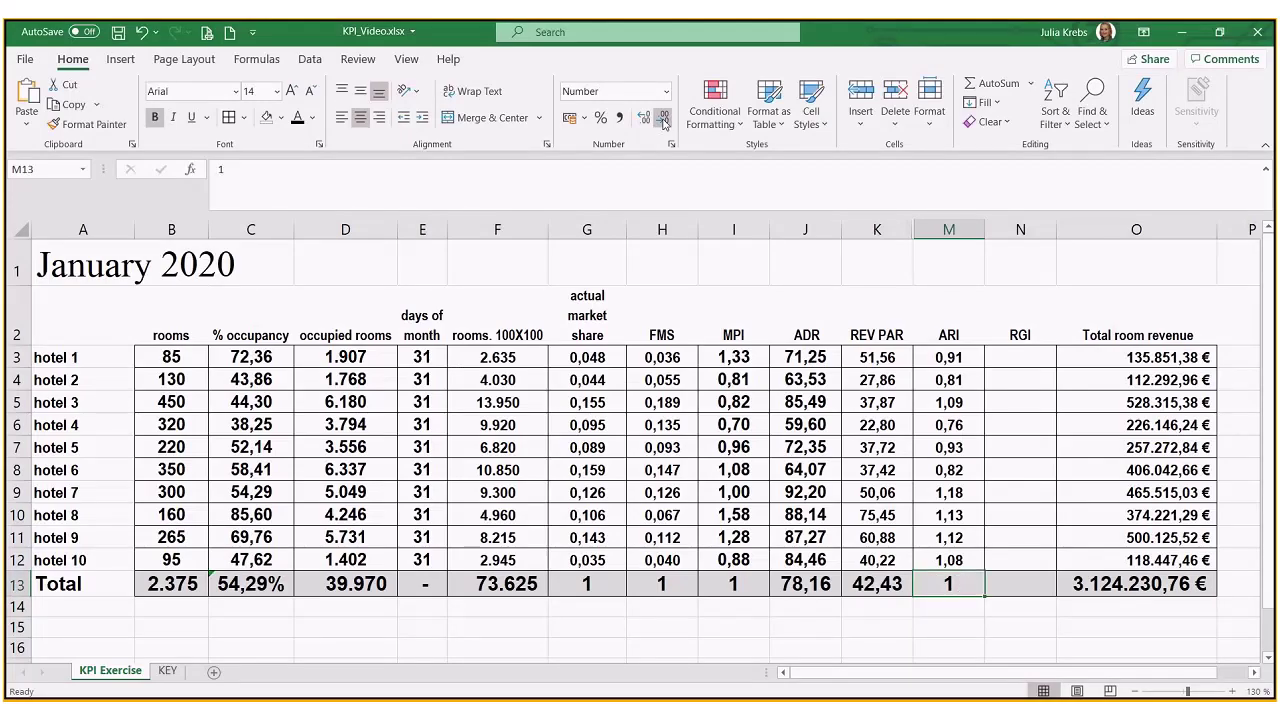
Calculate the RGI of hotels 1 to 10 in N3:N12.
left_click(1045, 360)
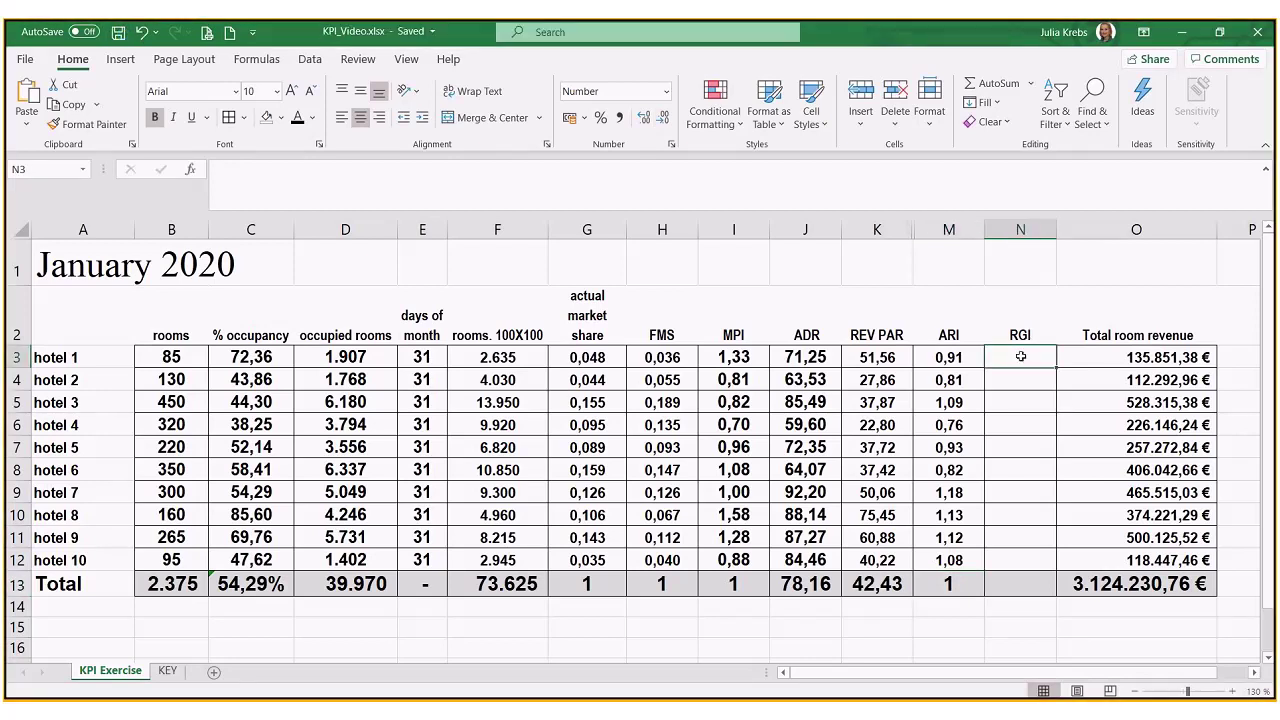
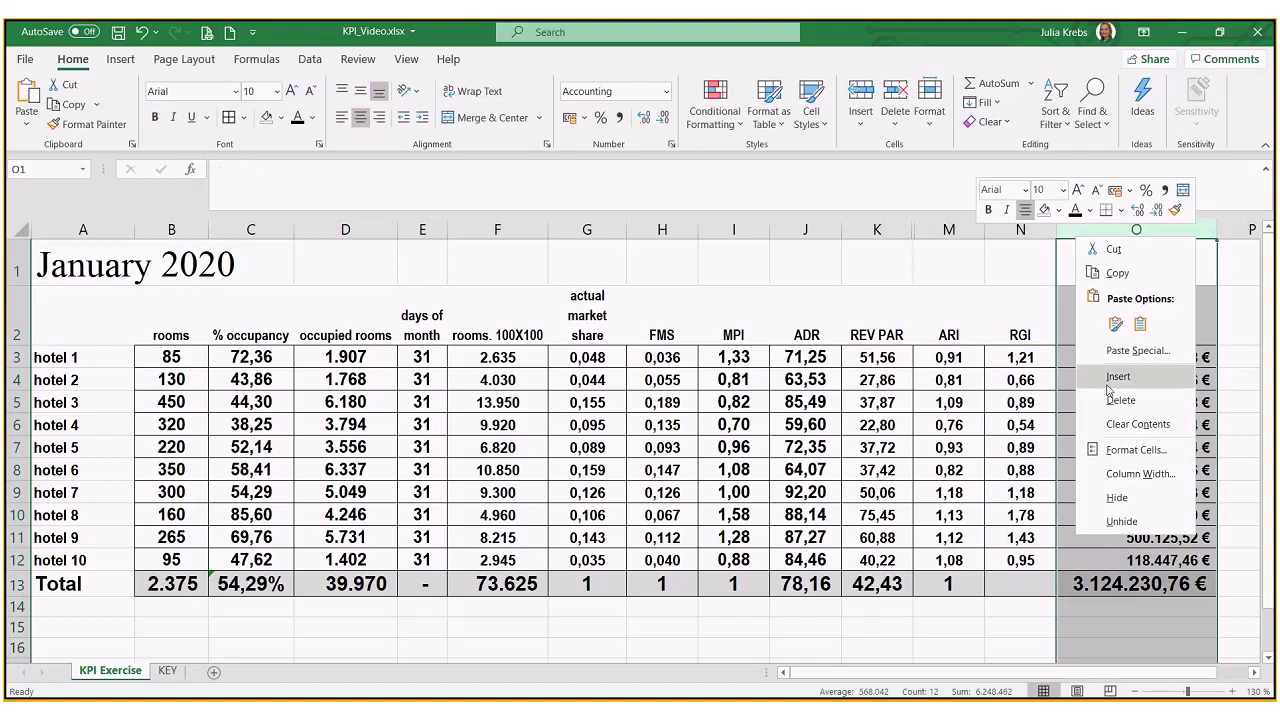
Insert a new column before Total room revenue and merge and center the RGI heading across N2:O2.
left_click(1071, 361)
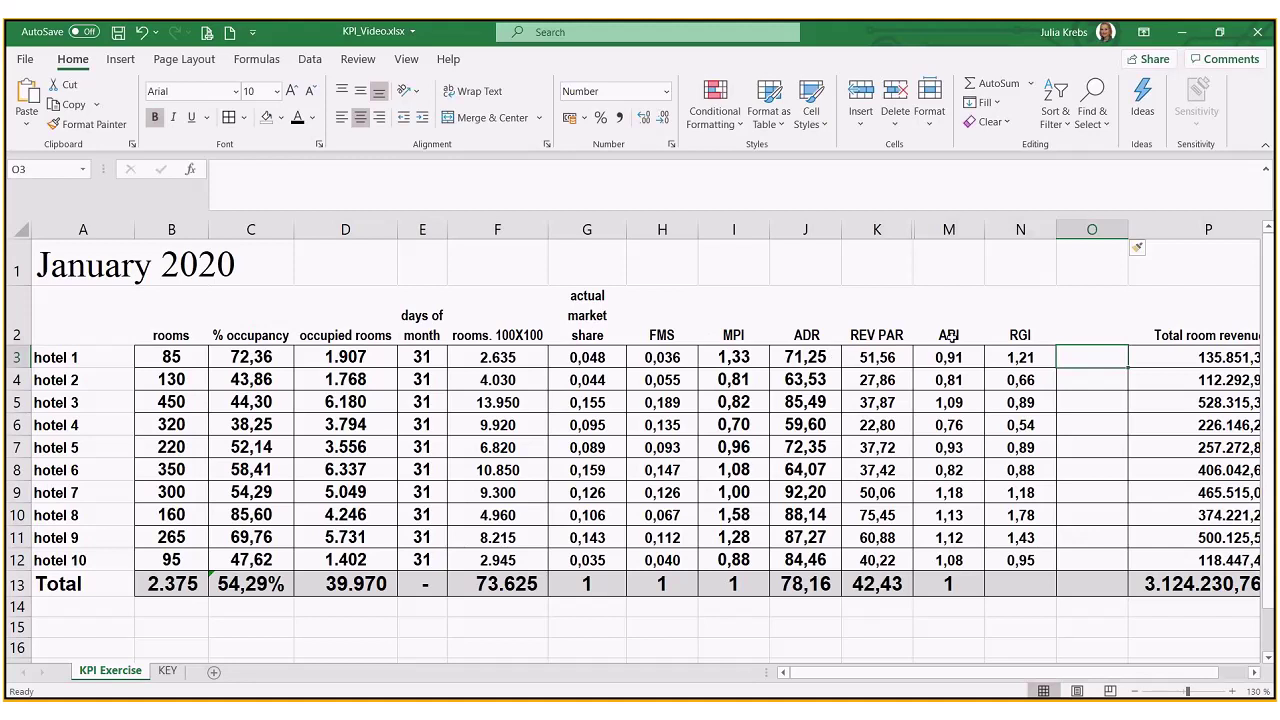
left_click(1033, 334)
left_click_drag(1040, 334, 1090, 330)
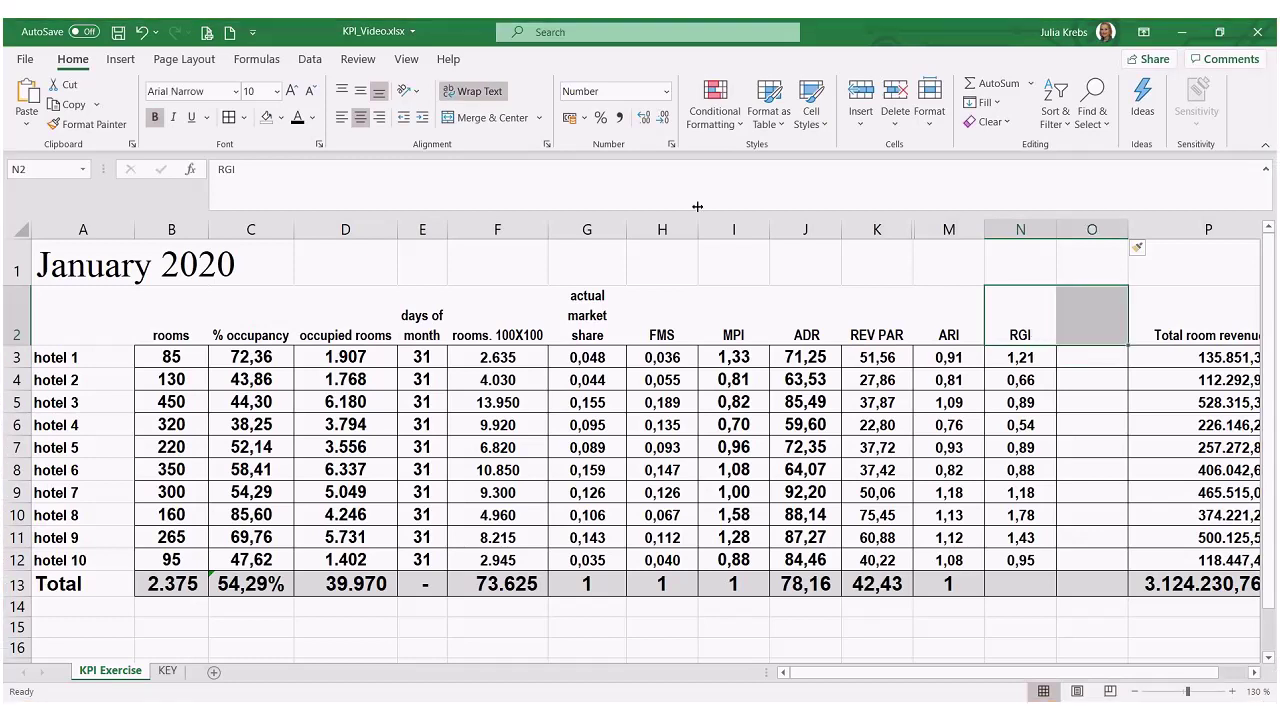
left_click(492, 117)
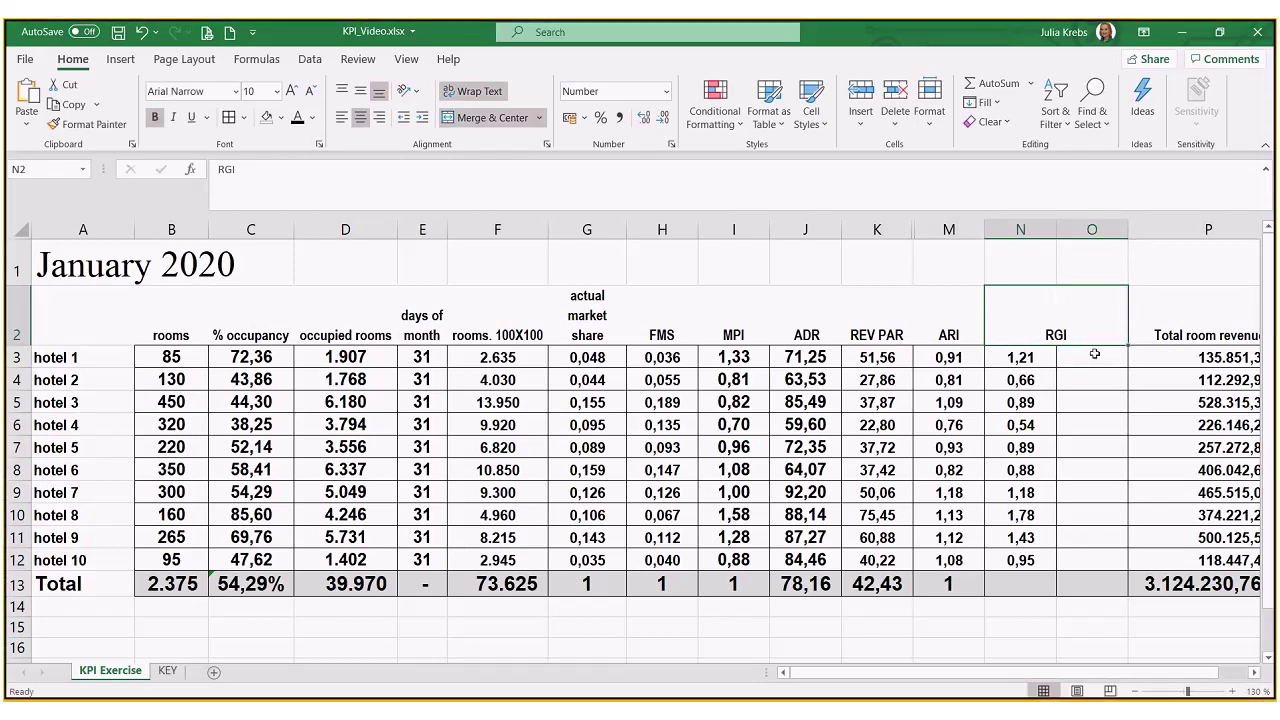
Calculate hotel 1's RGI from REV PAR in O3 with =K3/$K$13 and copy it down to O12.
left_click(1094, 355)
type("=")
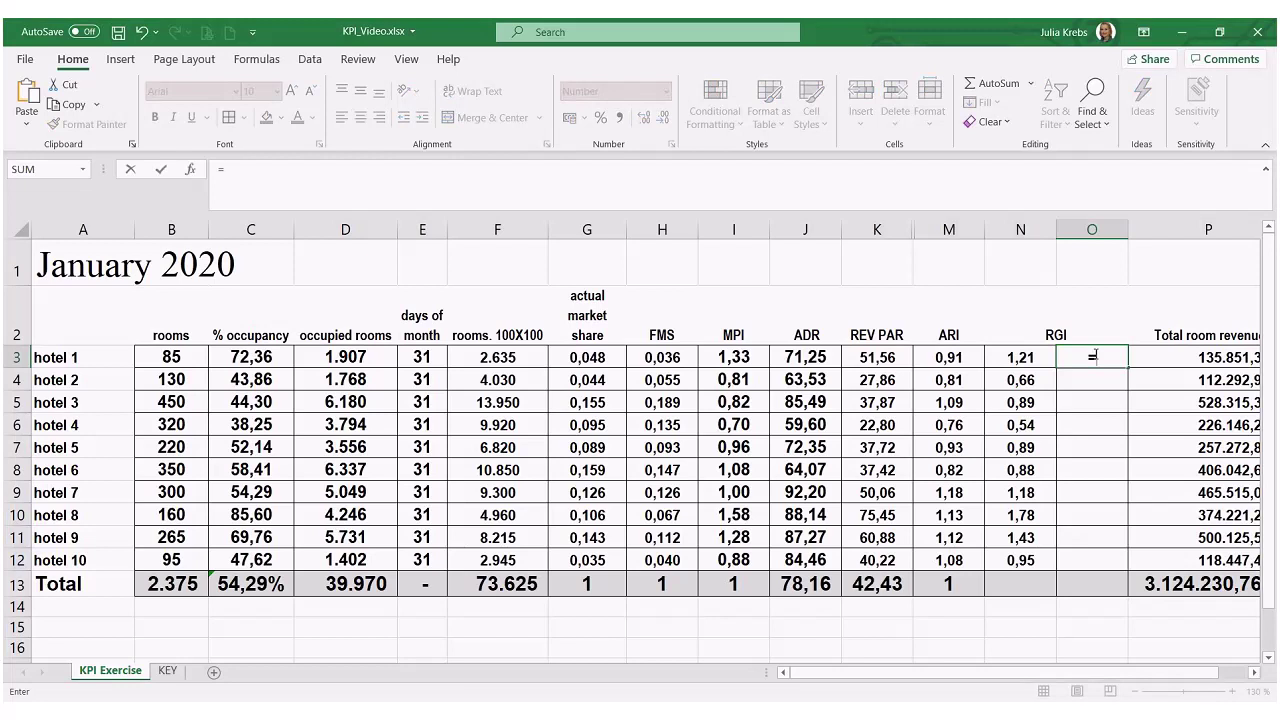
left_click_drag(888, 357, 886, 419)
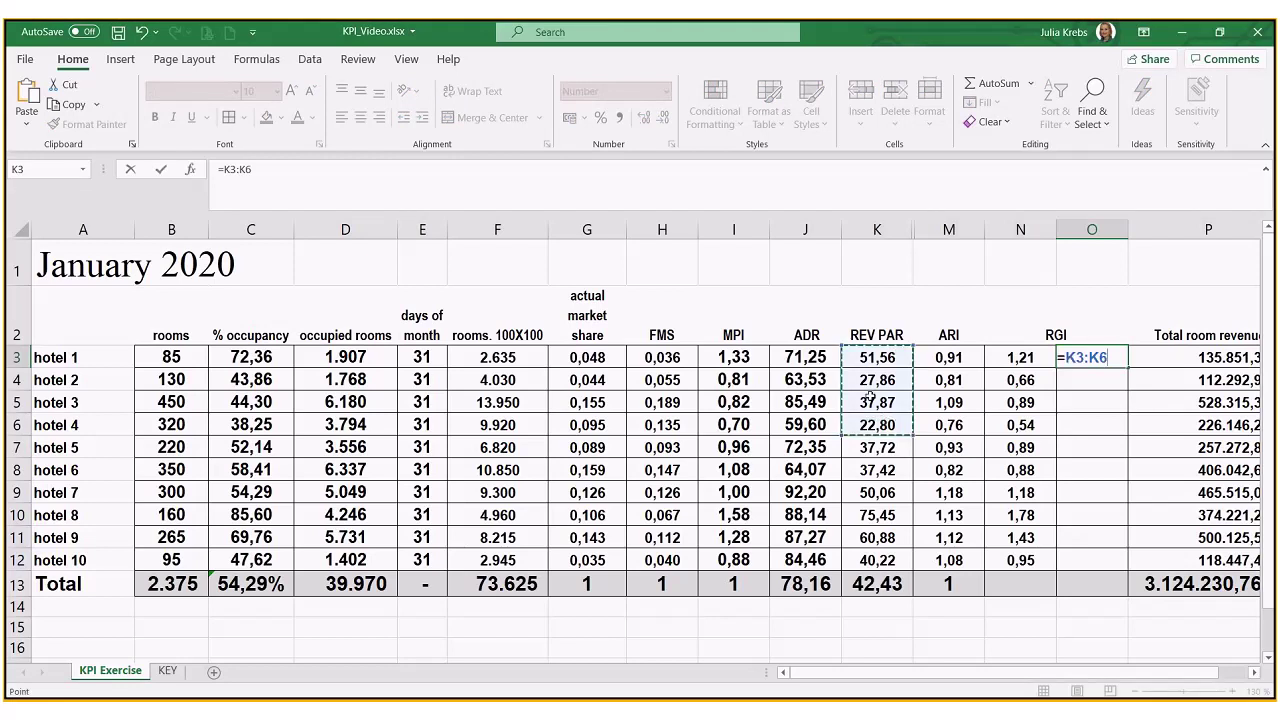
left_click(876, 357)
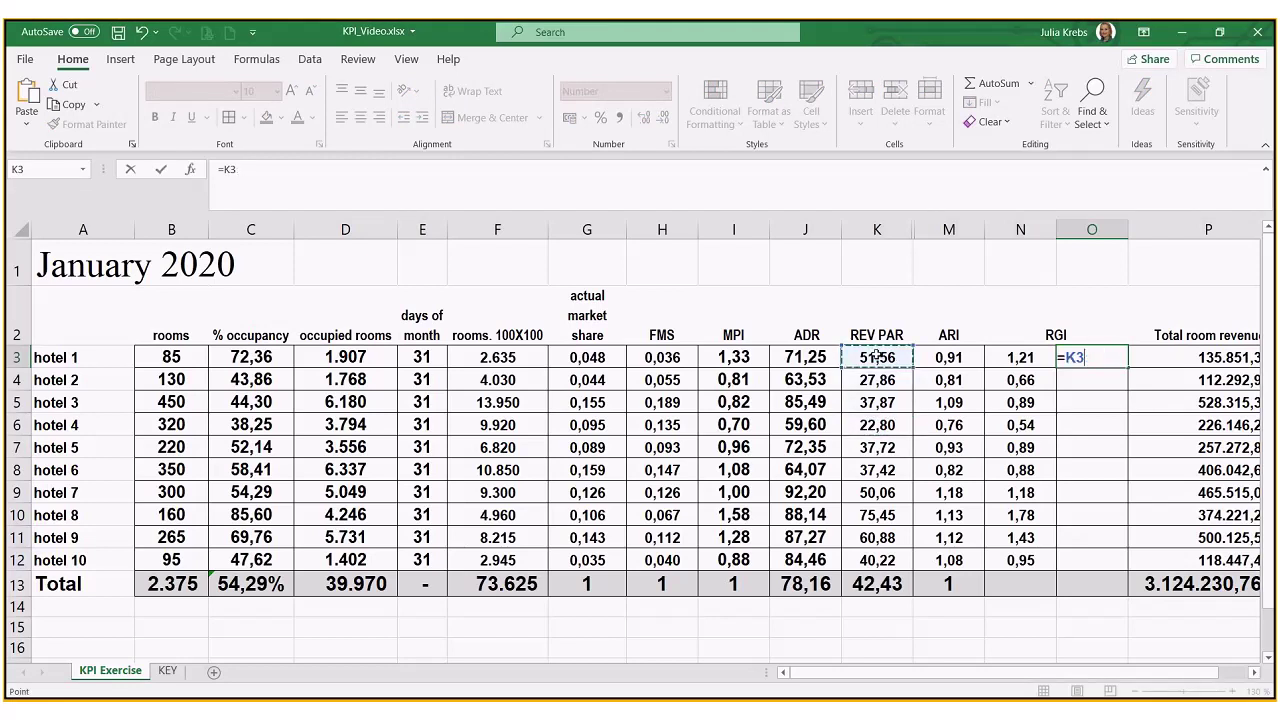
type("/")
left_click(877, 584)
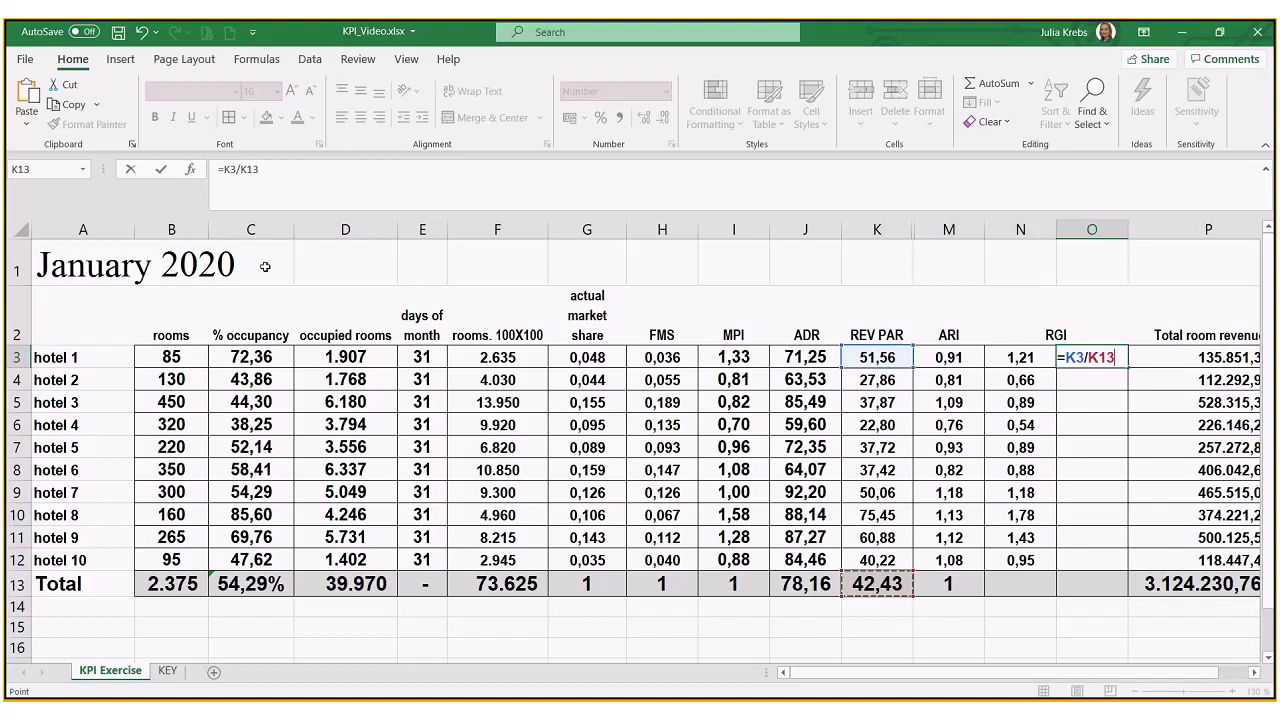
left_click(240, 169)
type("$K$")
key("Right")
type("$")
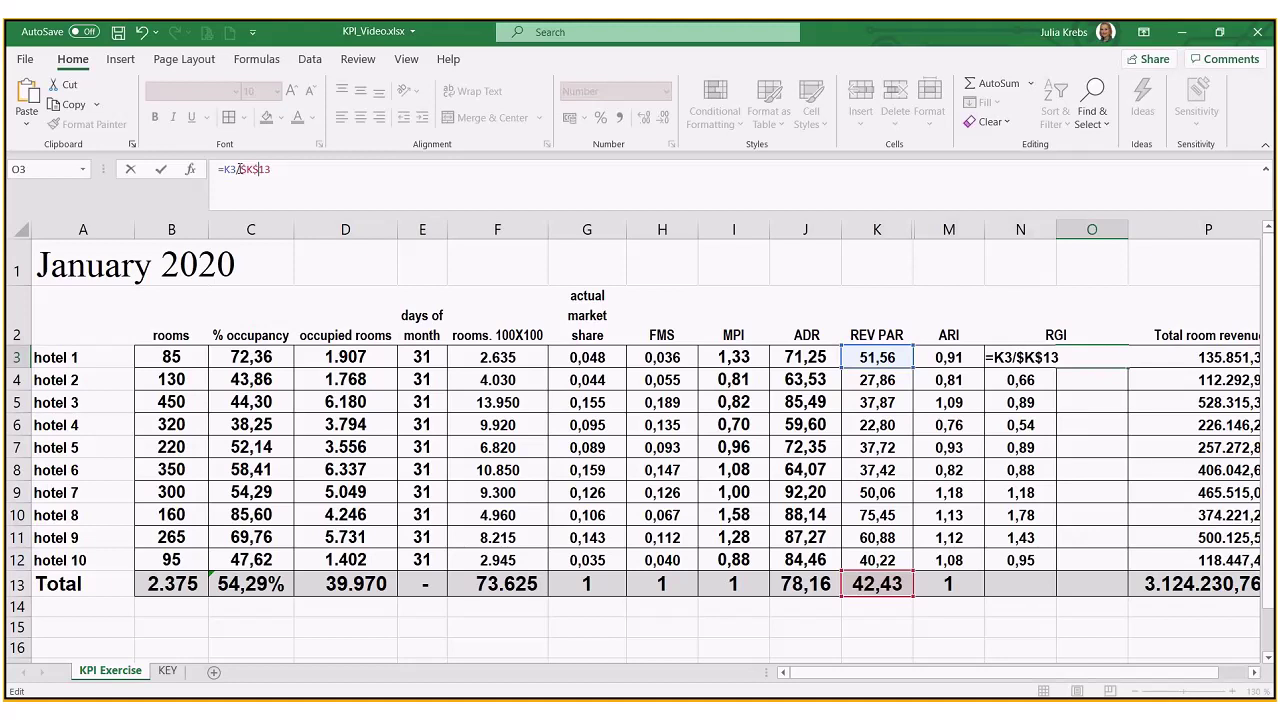
key("Return")
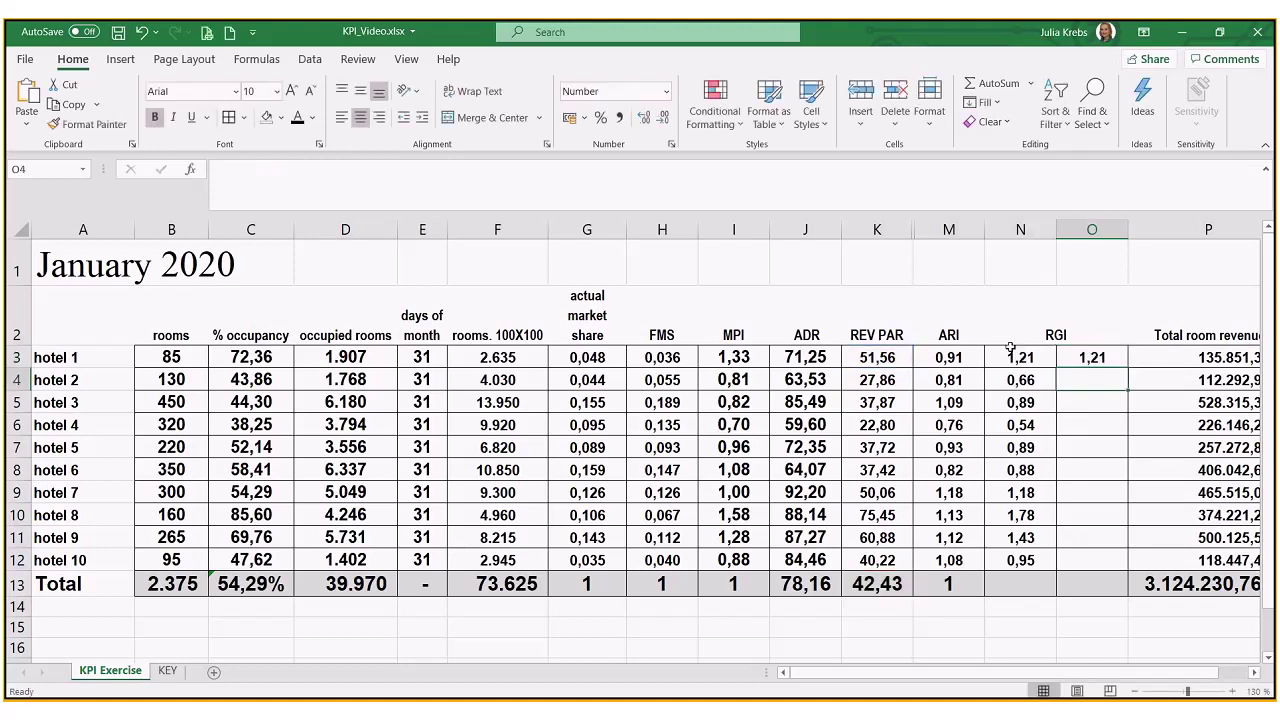
left_click(1118, 362)
left_click_drag(1127, 368, 1093, 565)
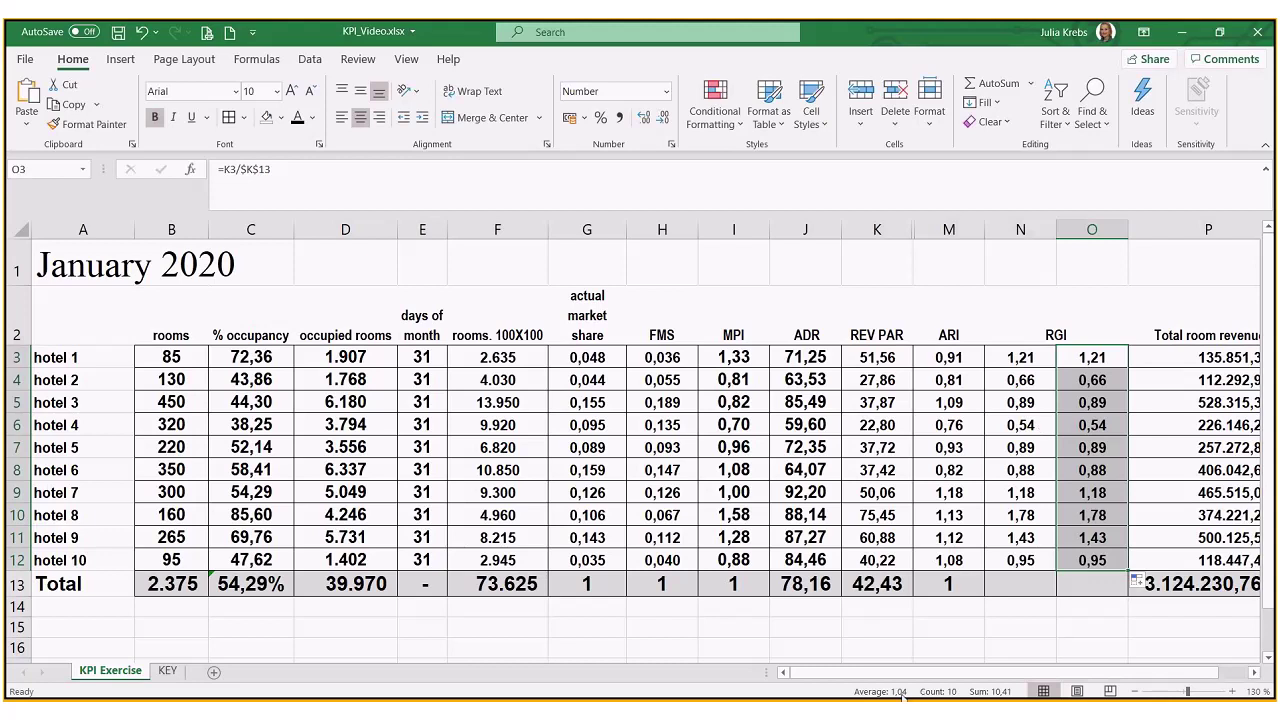
Enter 1 as the total for both RGI columns in N13 and O13.
left_click(1085, 597)
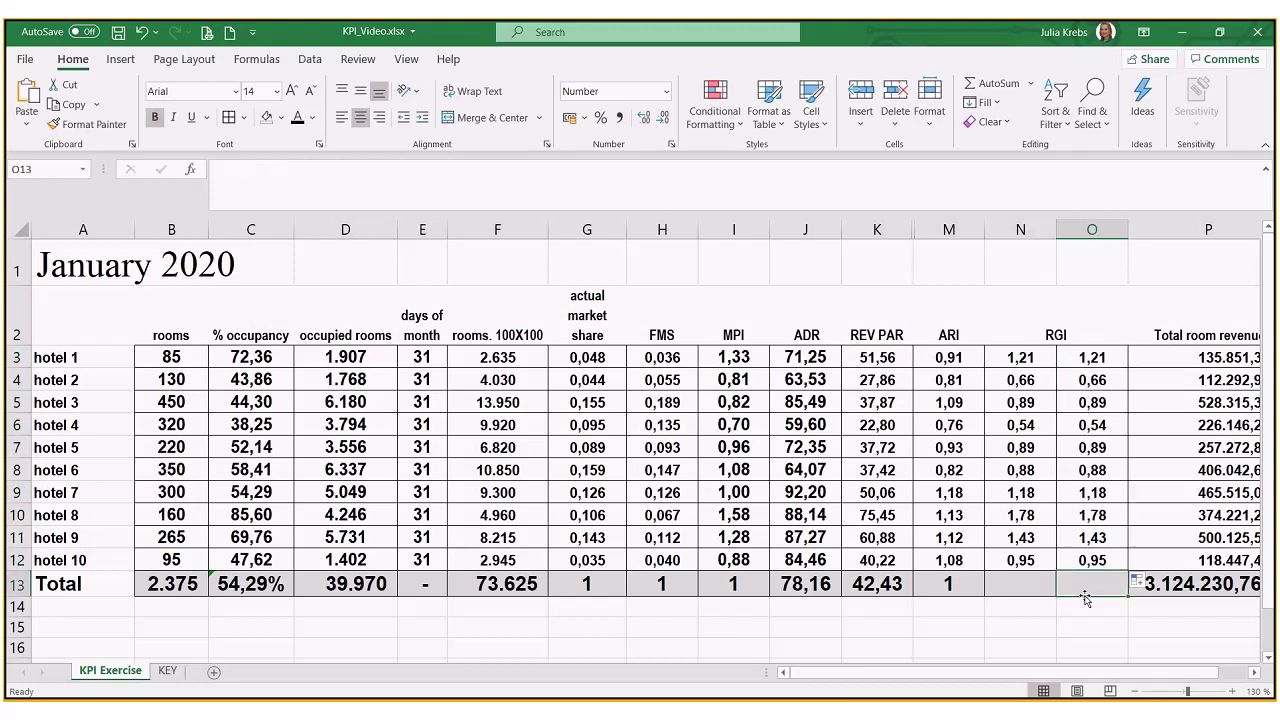
key("ctrl+v")
left_click(1030, 583)
key("Return")
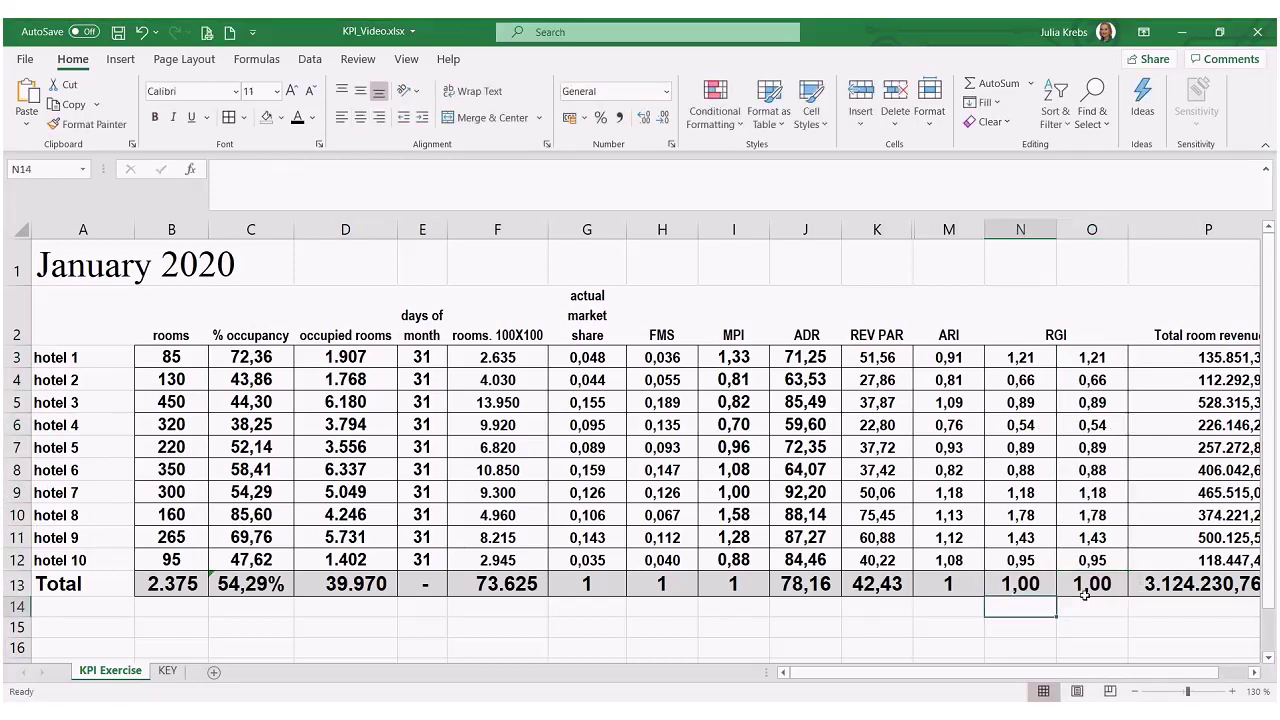
Display the RGI totals in N13:O13 without decimal places and save the workbook.
left_click_drag(1030, 583, 1090, 584)
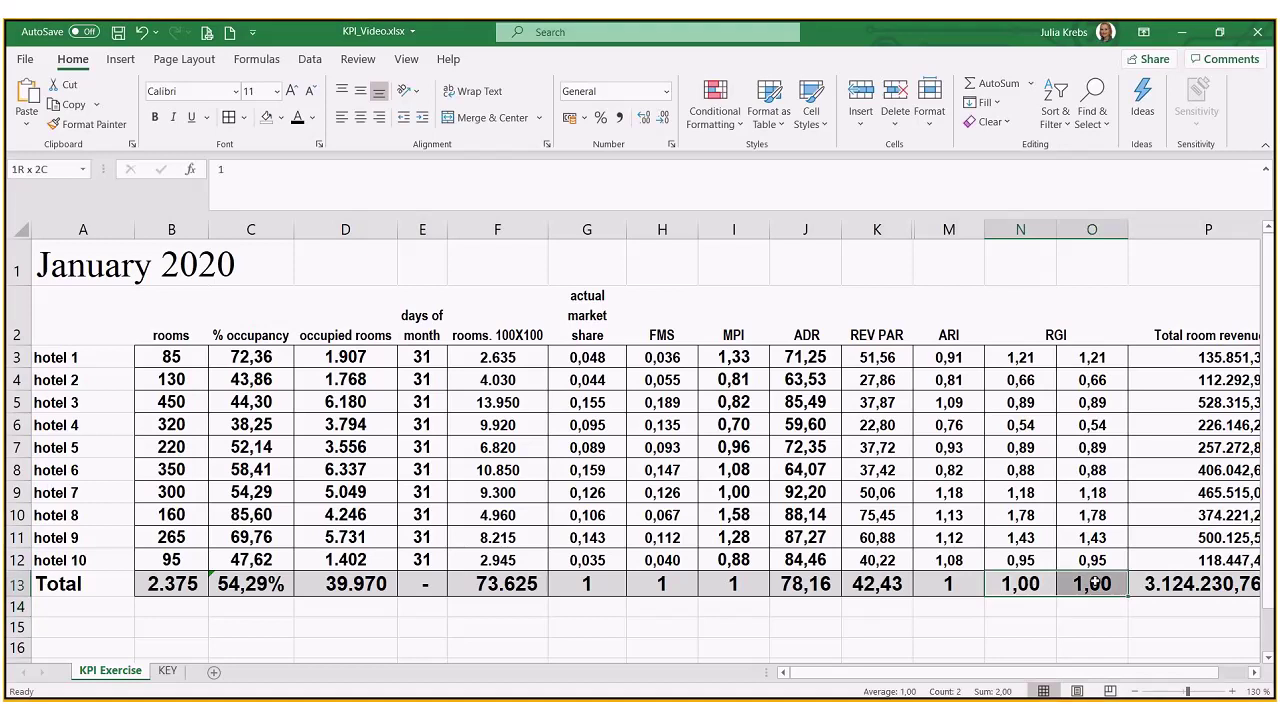
left_click(645, 118)
left_click(645, 118)
left_click(122, 34)
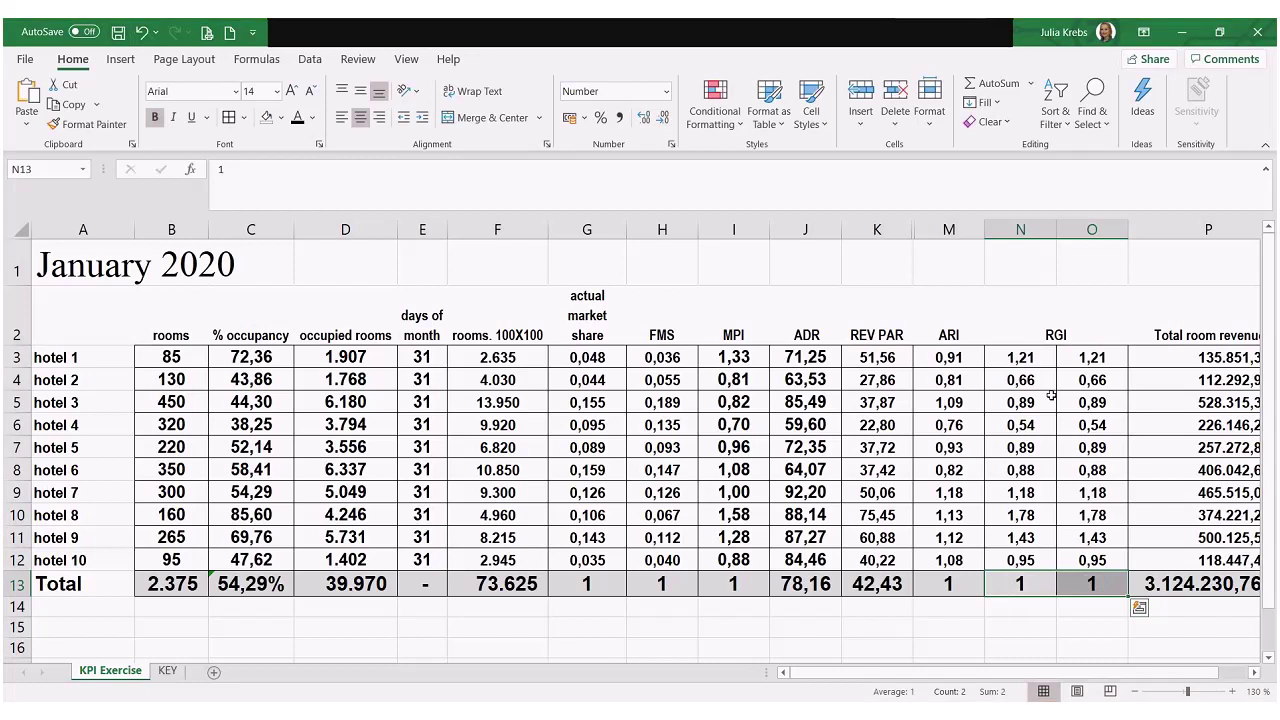
Hide column O with the second RGI calculation.
left_click_drag(1040, 320, 1050, 583)
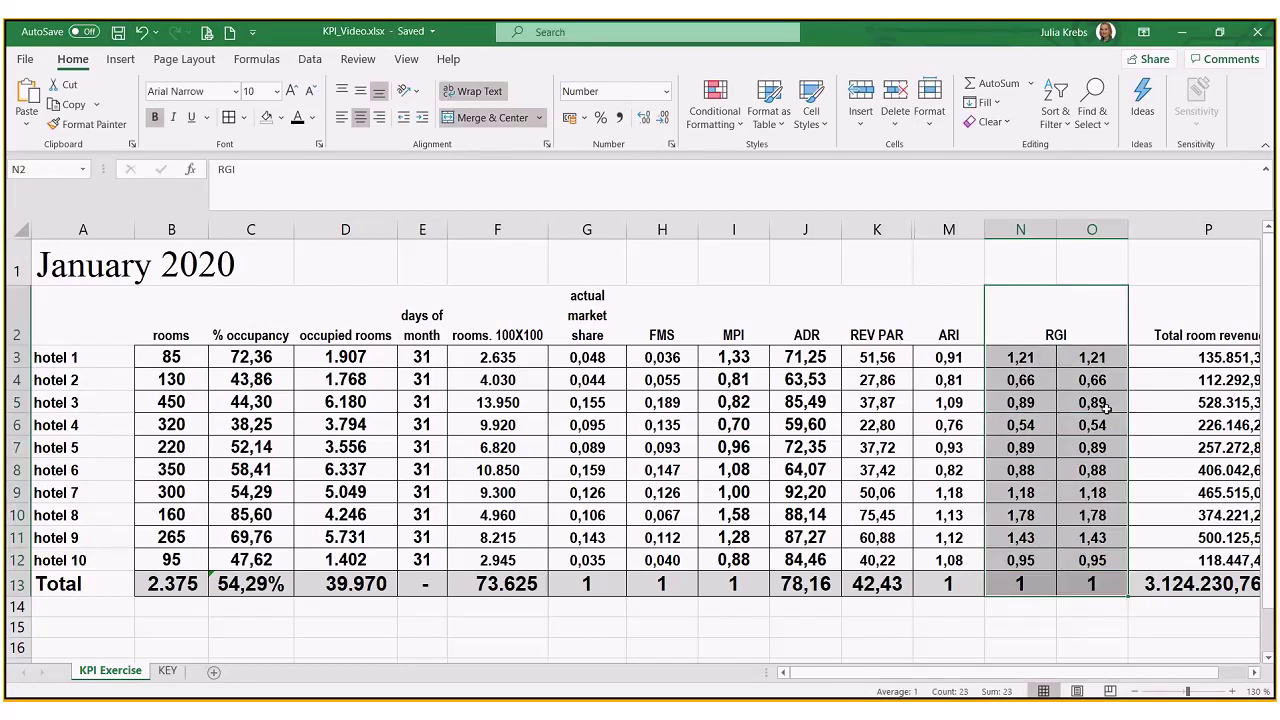
right_click(1092, 229)
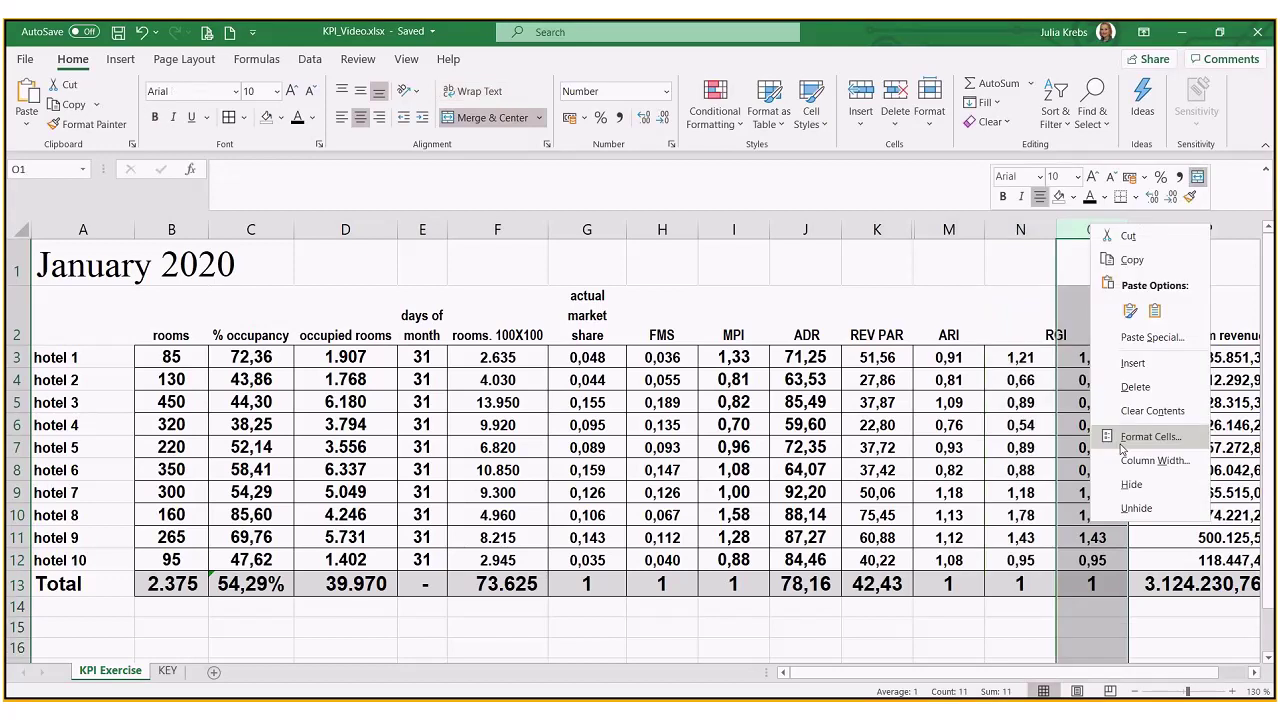
left_click(1118, 476)
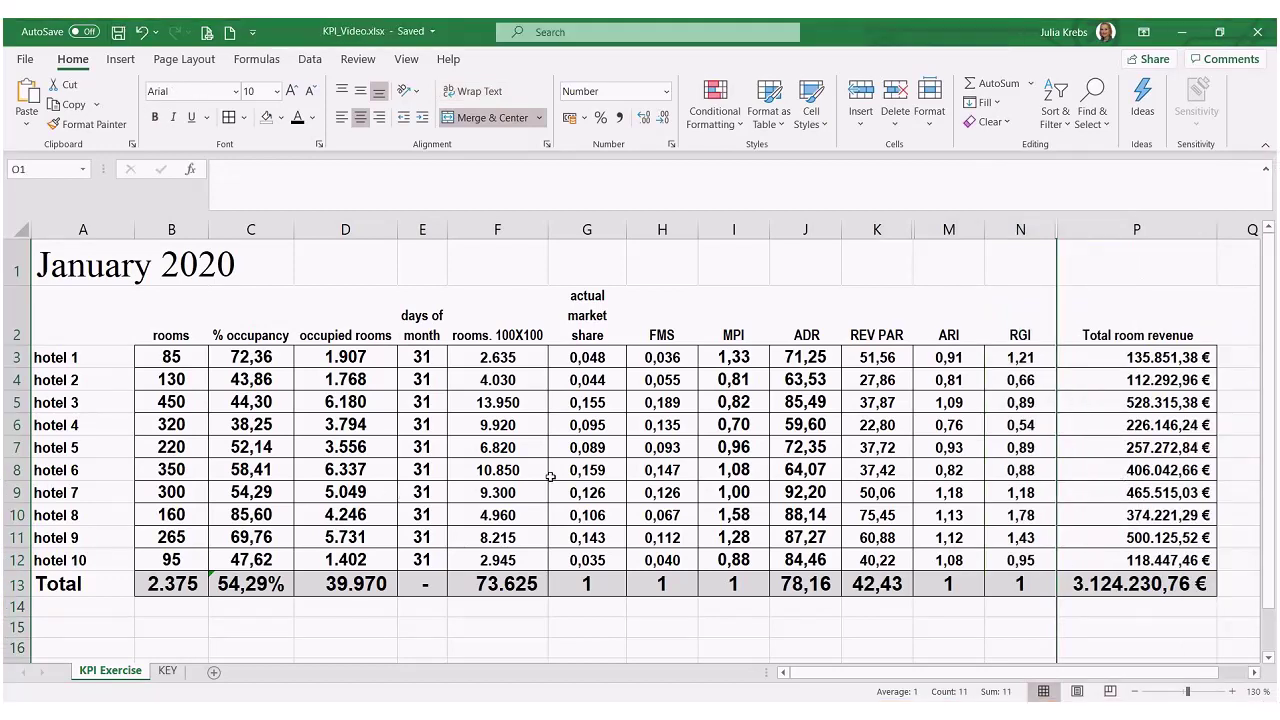
left_click(612, 428)
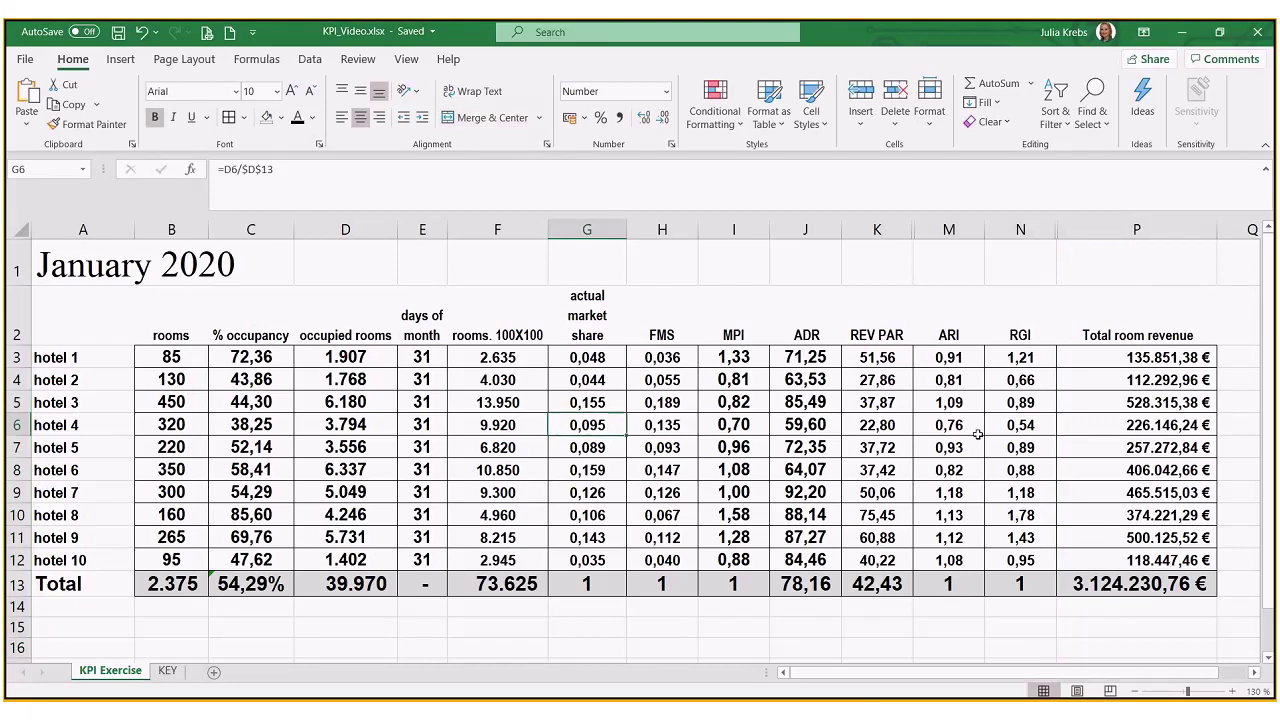
Color the MPI values above 1 in column I red, for hotels 1, 6, 8 and 9.
left_click(745, 229)
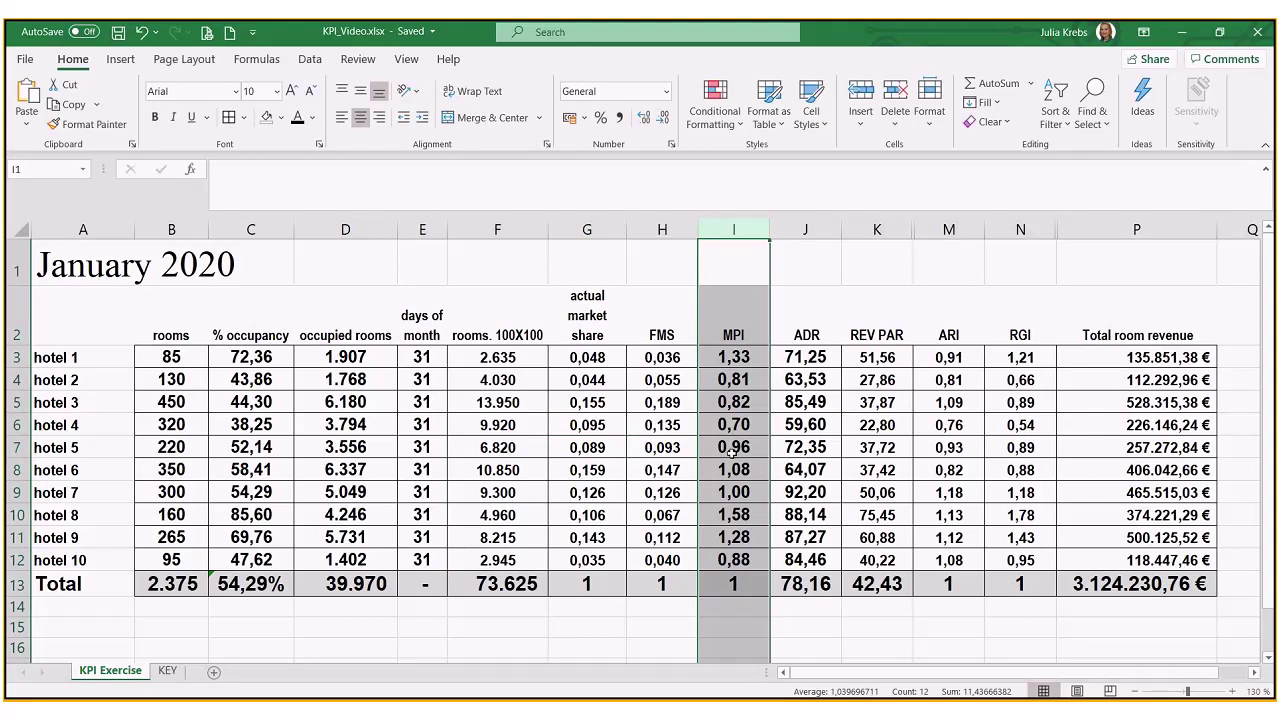
left_click(729, 357)
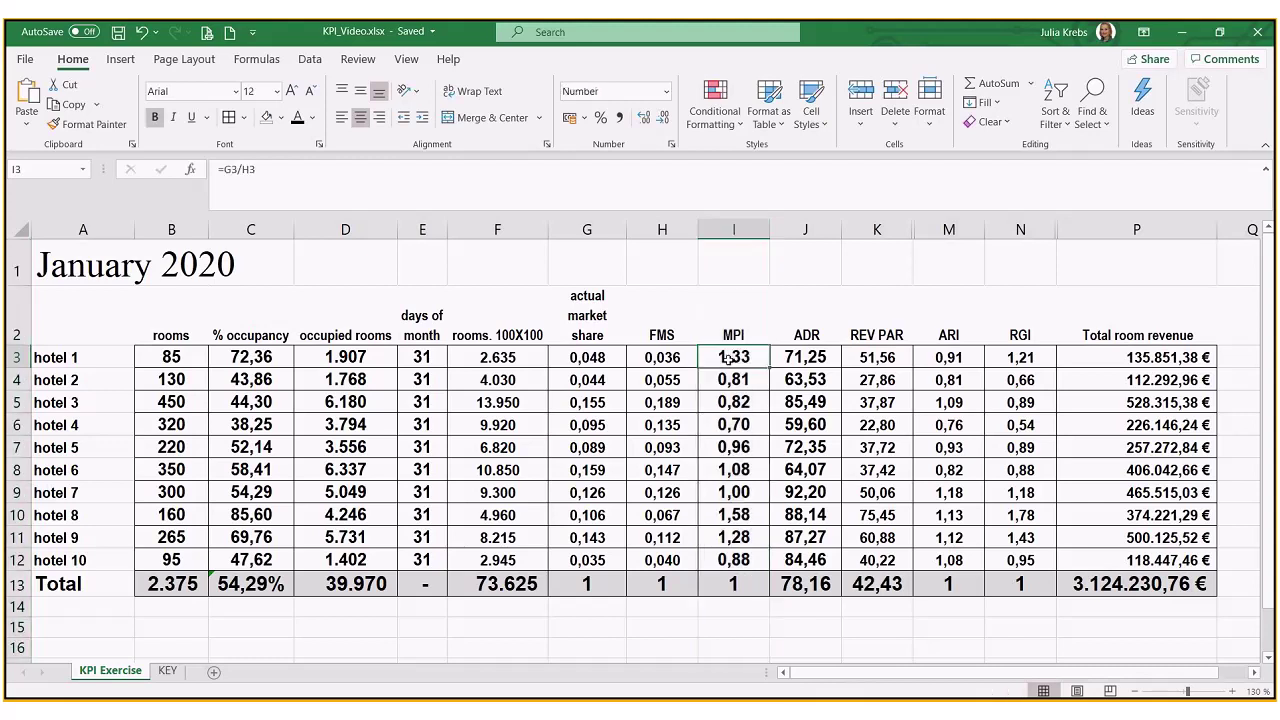
left_click(313, 118)
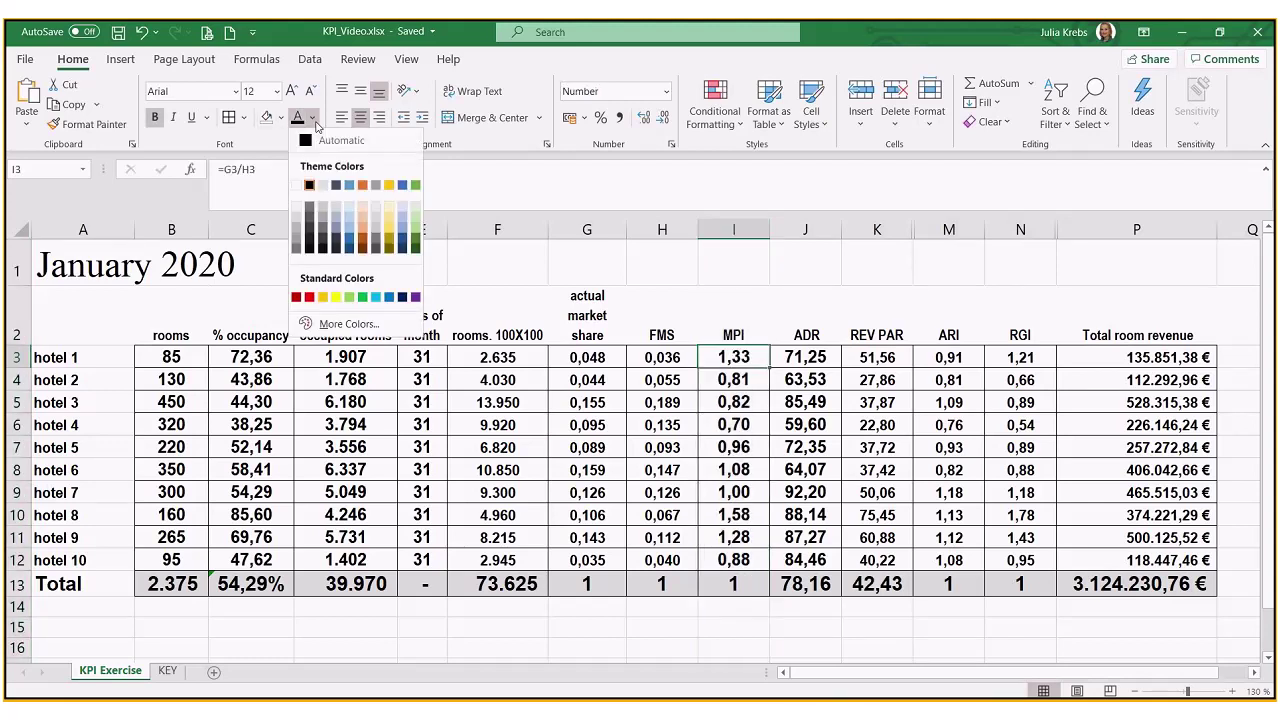
left_click(309, 297)
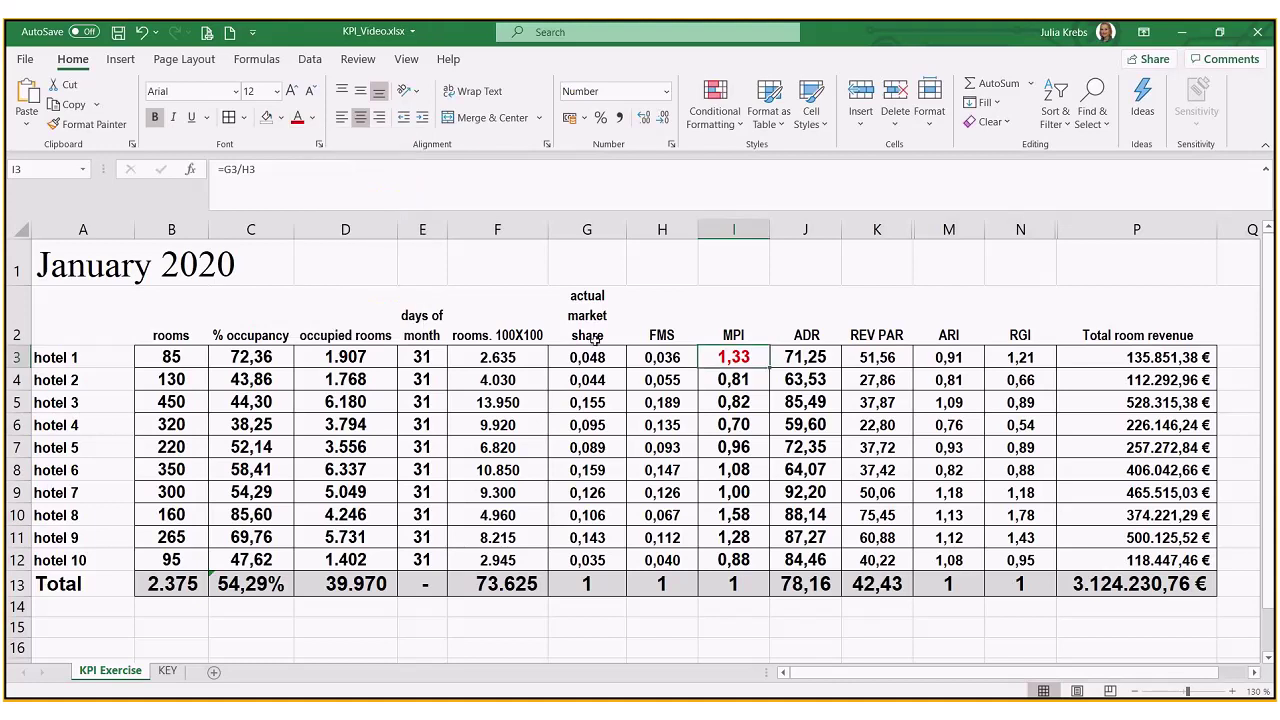
left_click(733, 469)
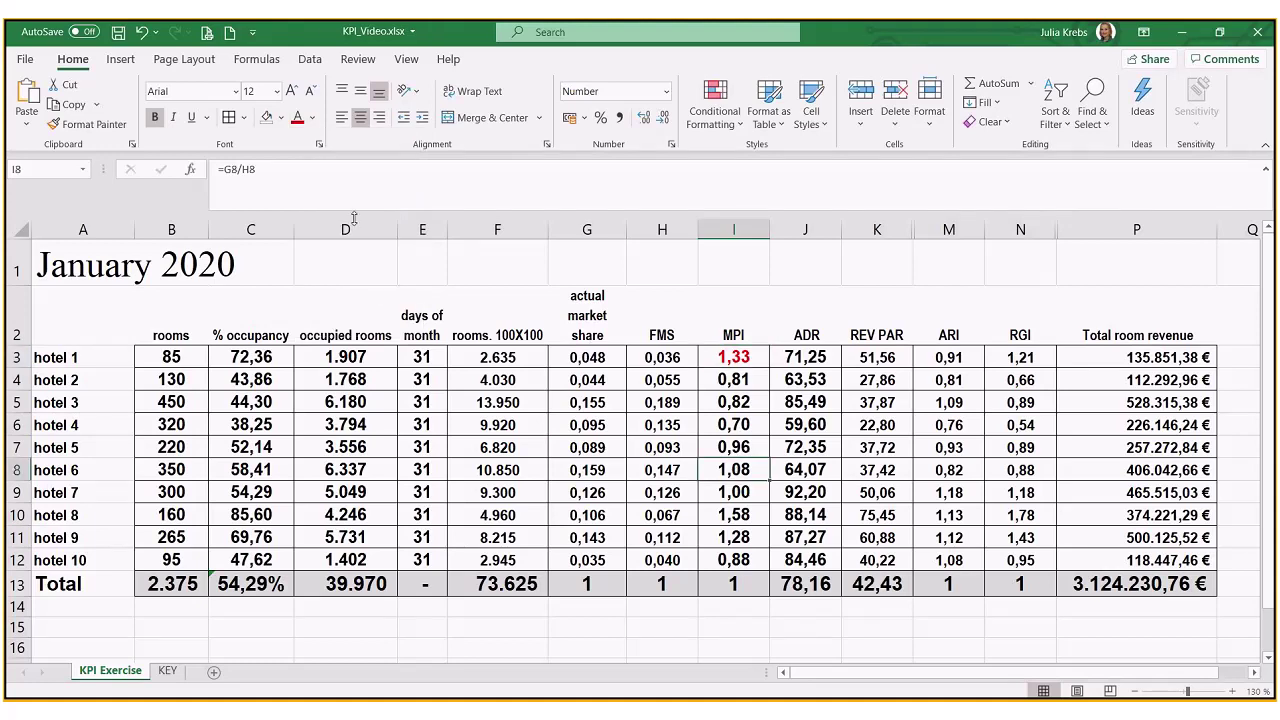
left_click(299, 119)
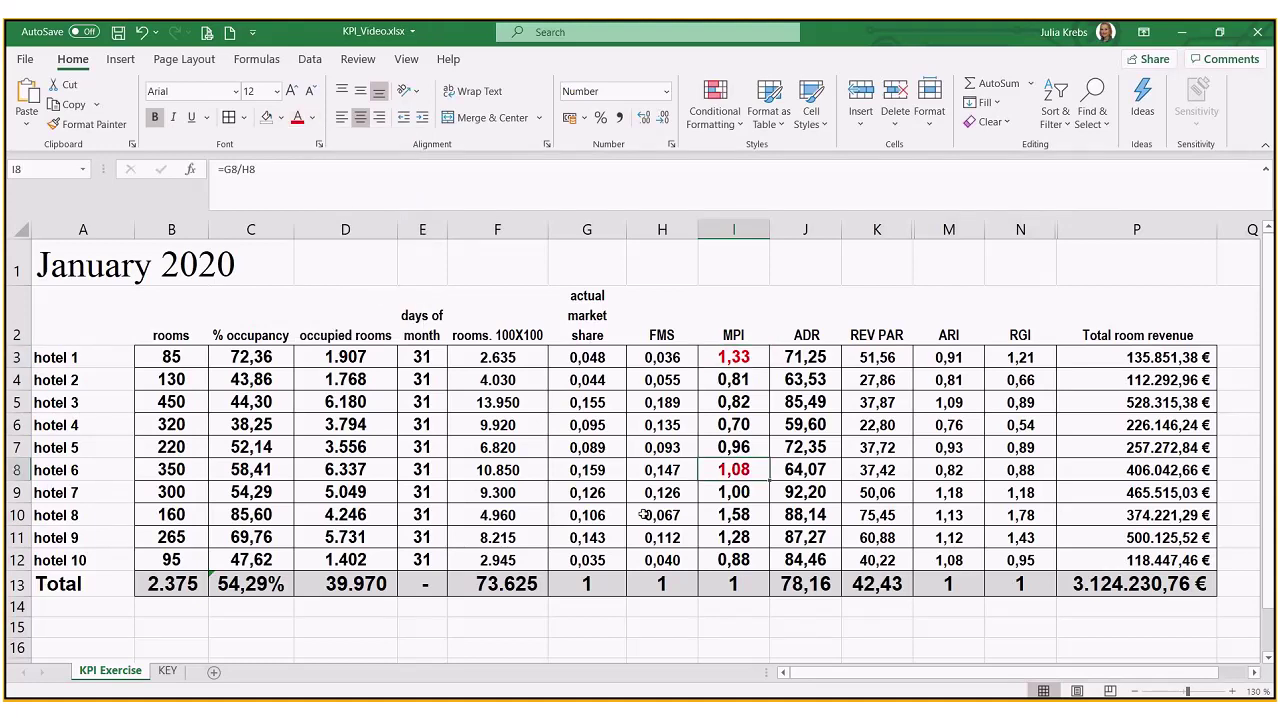
left_click(731, 496)
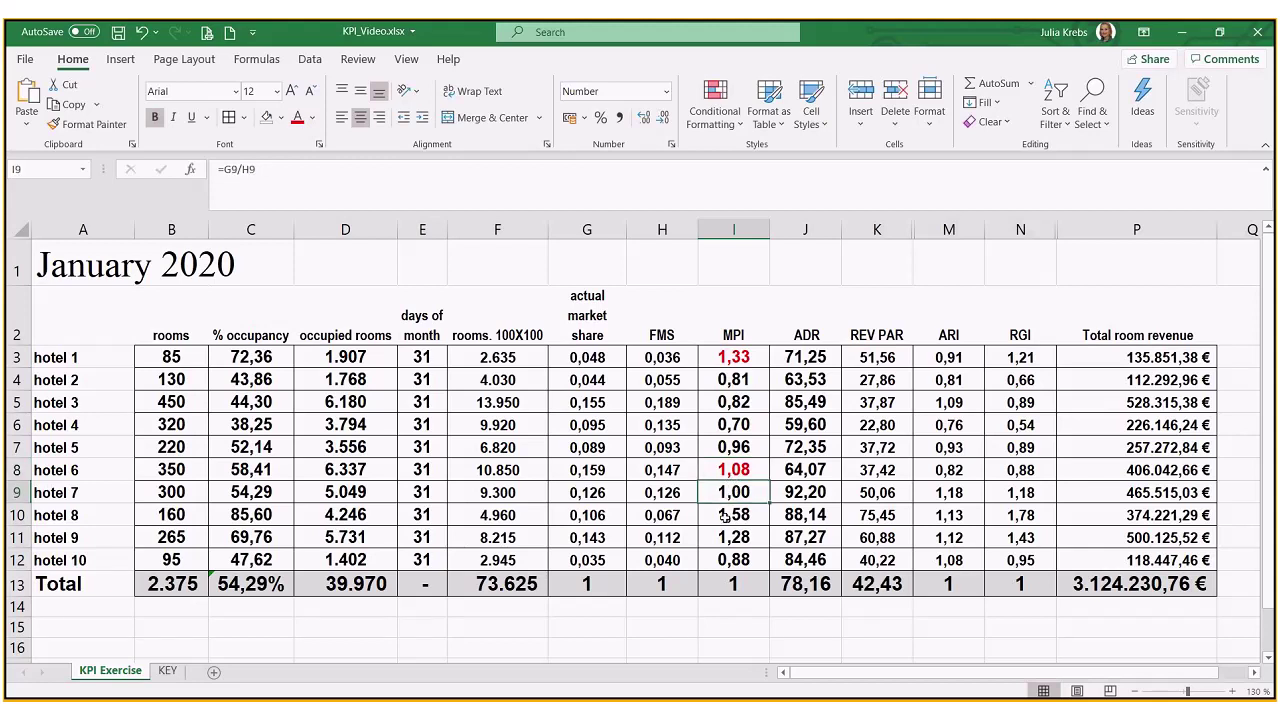
left_click(726, 516)
key("F4")
left_click(703, 537)
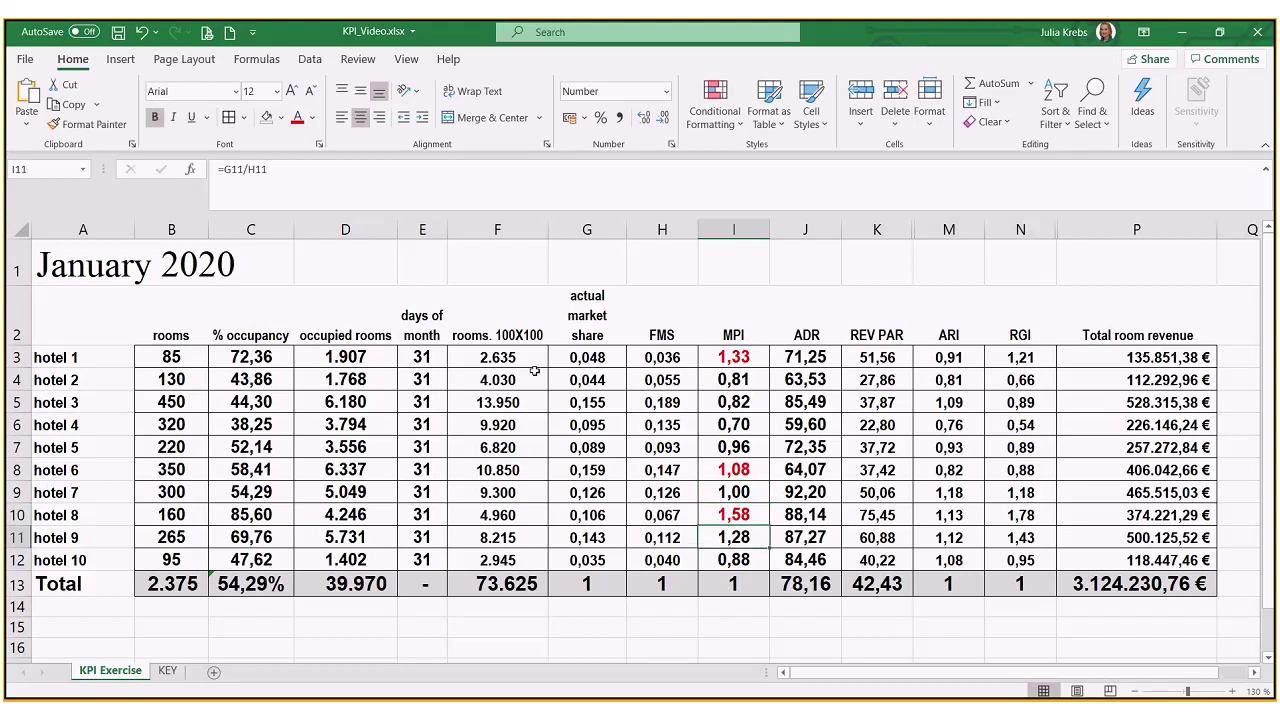
left_click(296, 122)
Color the ARI values above 1 in column M red, for hotels 3, 7, 8, 9 and 10.
left_click(949, 229)
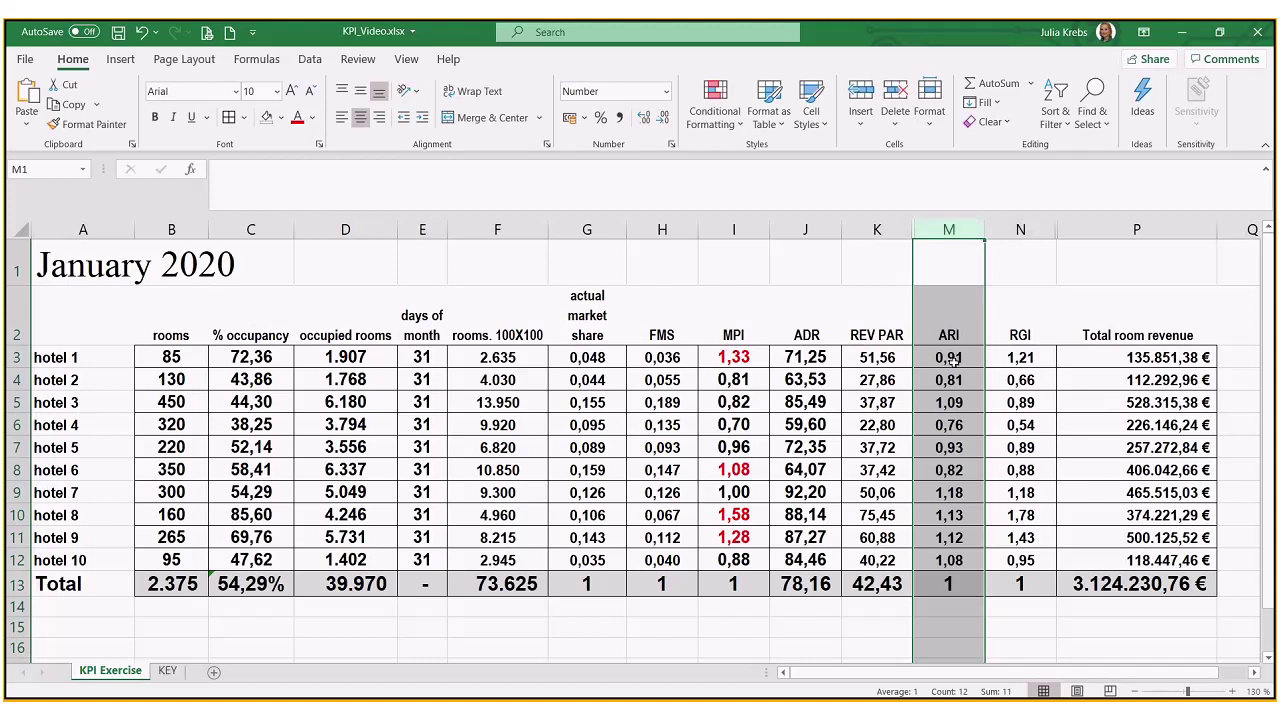
left_click(947, 400)
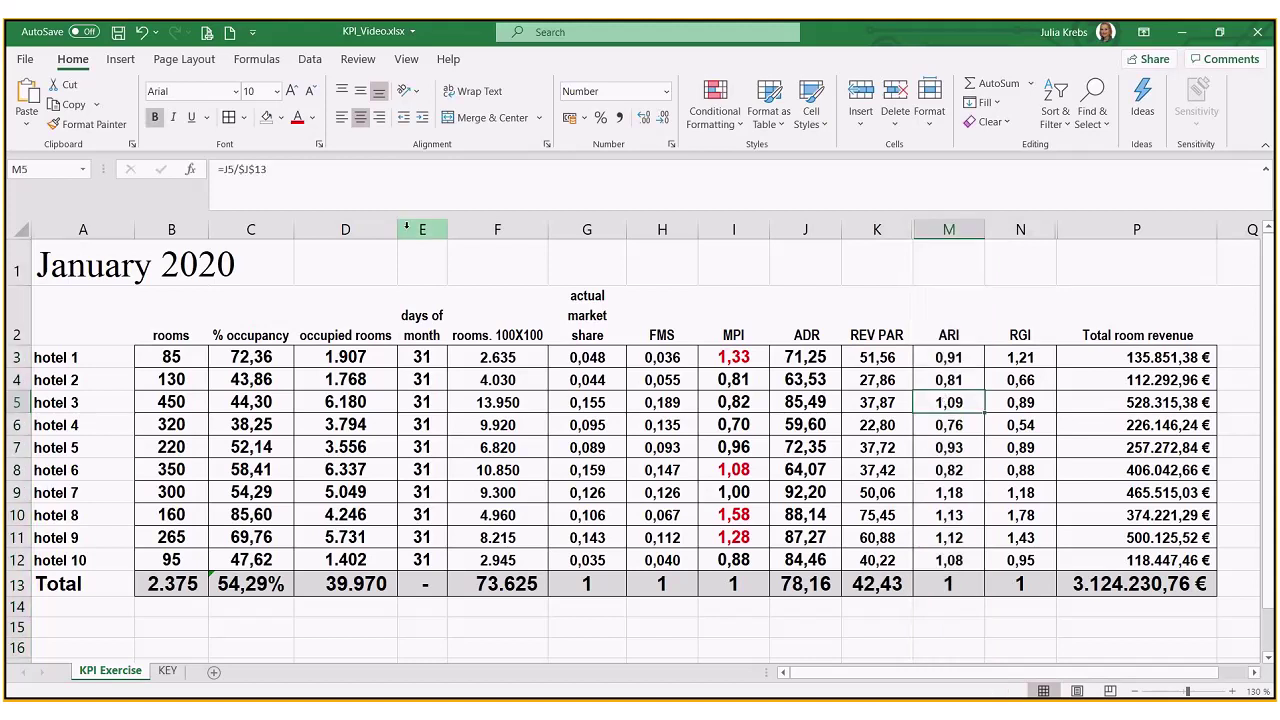
left_click(297, 117)
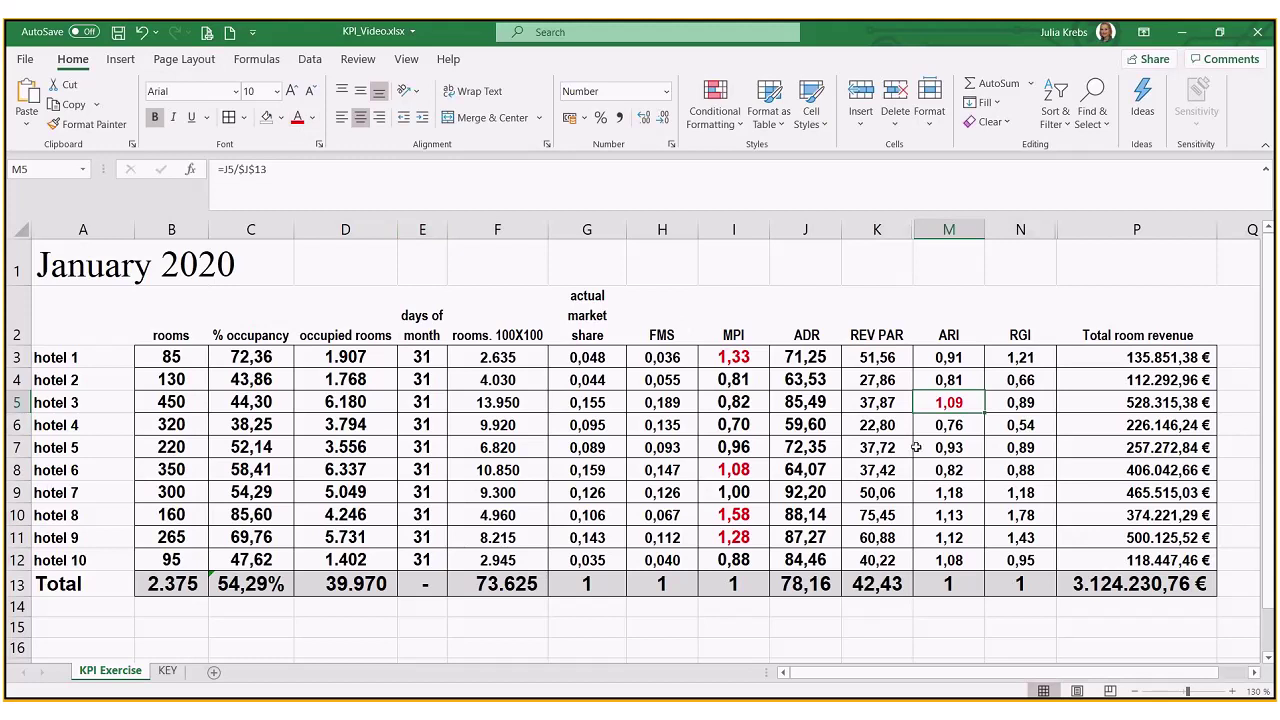
left_click_drag(955, 496, 952, 540)
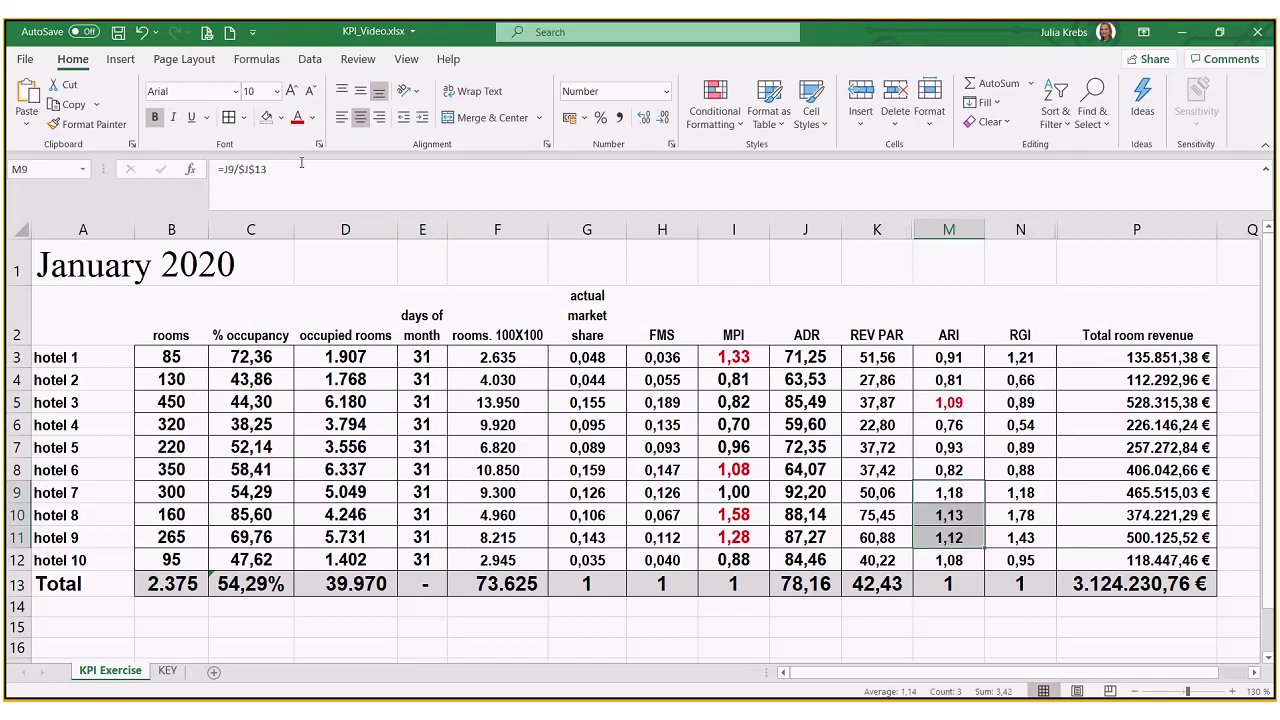
left_click(297, 117)
left_click(943, 564)
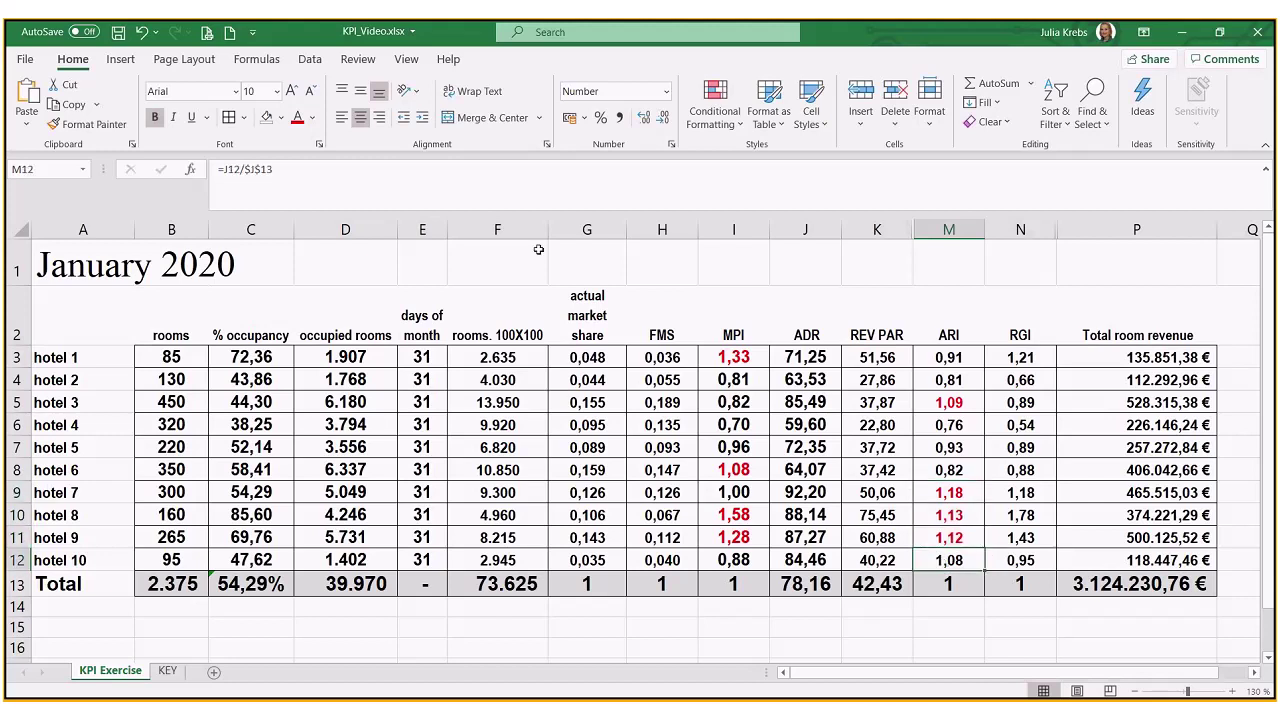
left_click(297, 117)
Color the RGI values above 1 in column N red, for hotels 1, 7, 8 and 9.
left_click(1020, 230)
left_click(1020, 357)
left_click(297, 117)
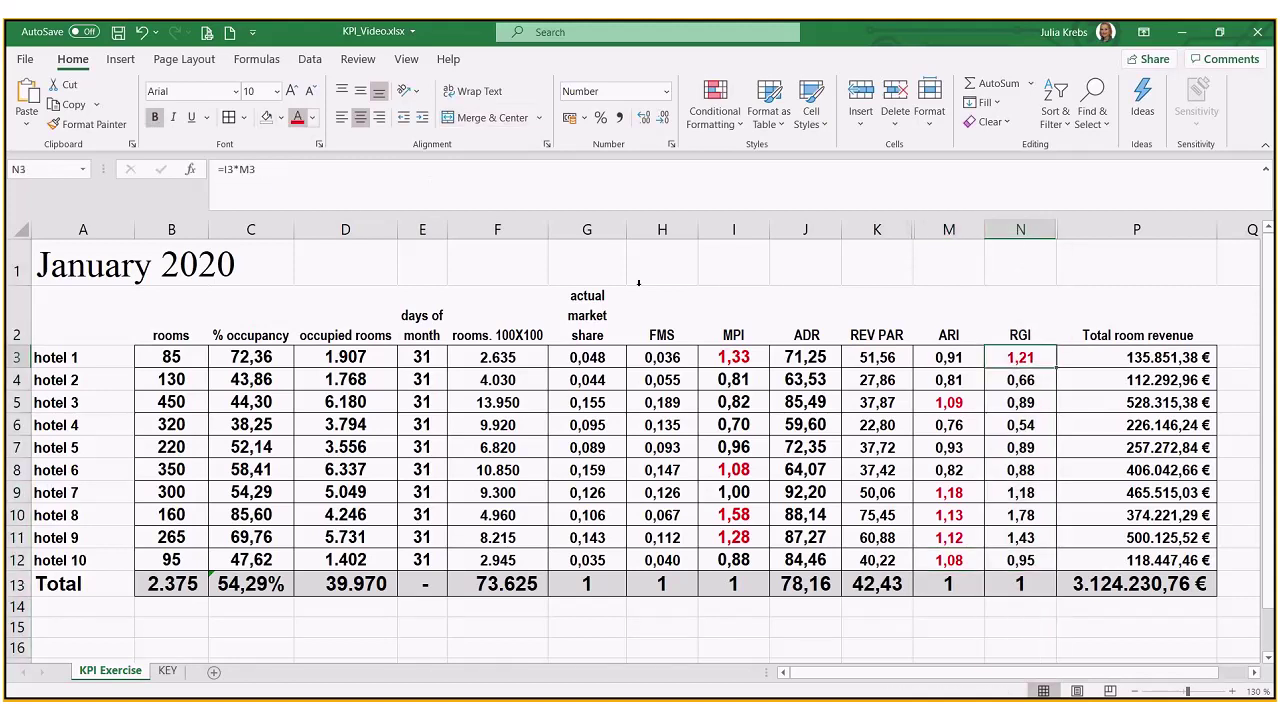
left_click_drag(1020, 492, 1020, 537)
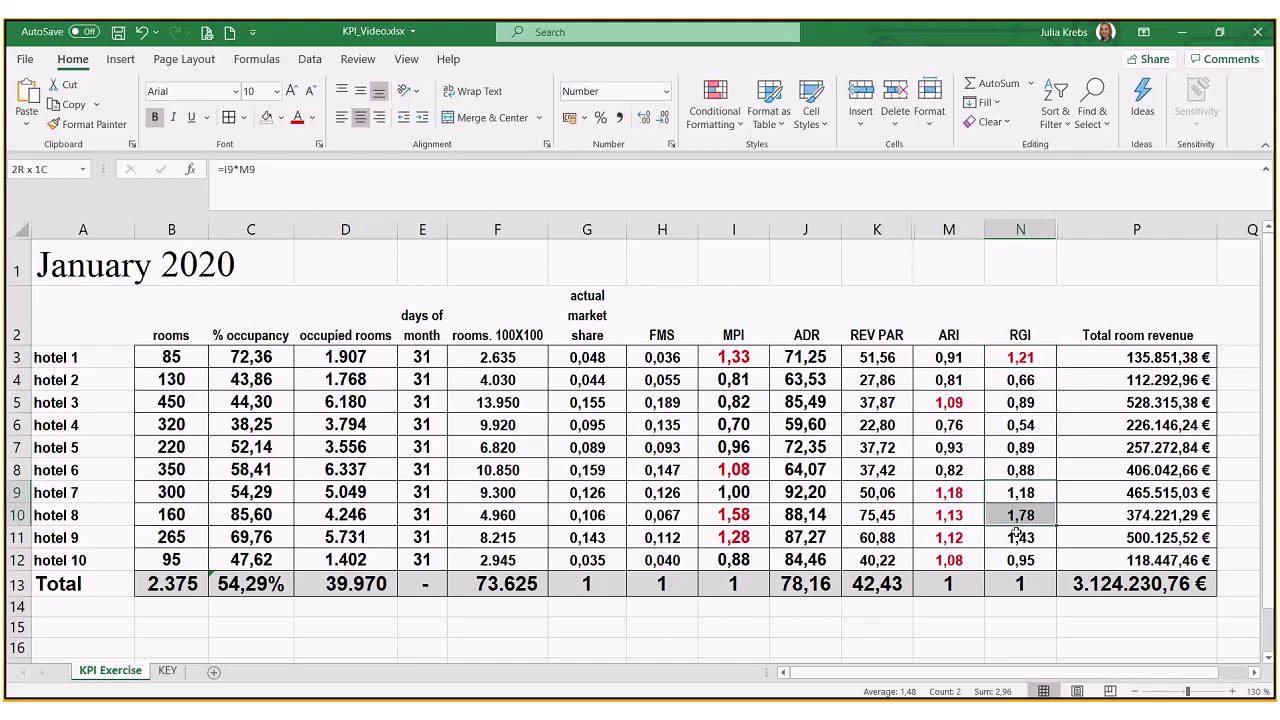
left_click(298, 119)
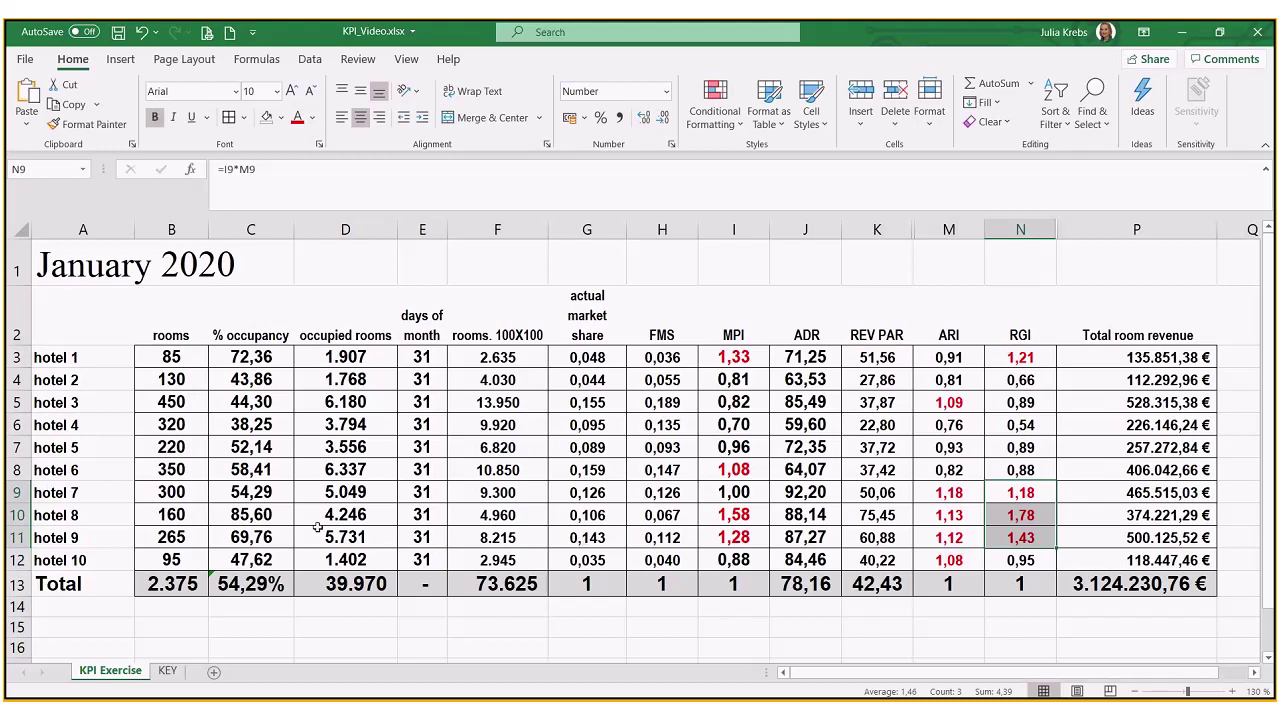
Examine the rows of hotels 8 and 9, especially hotel 8's RGI, ARI and MPI values.
left_click(18, 514)
left_click_drag(18, 514, 17, 537)
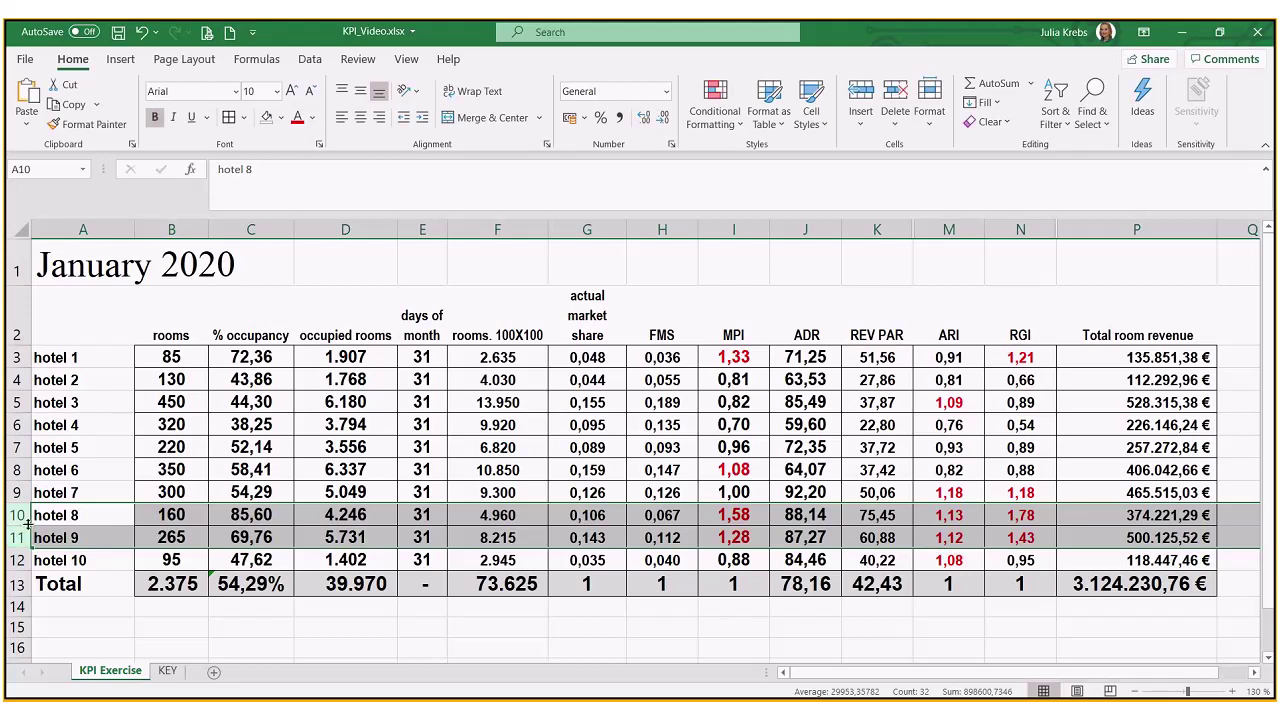
left_click(1005, 230)
left_click(1005, 525)
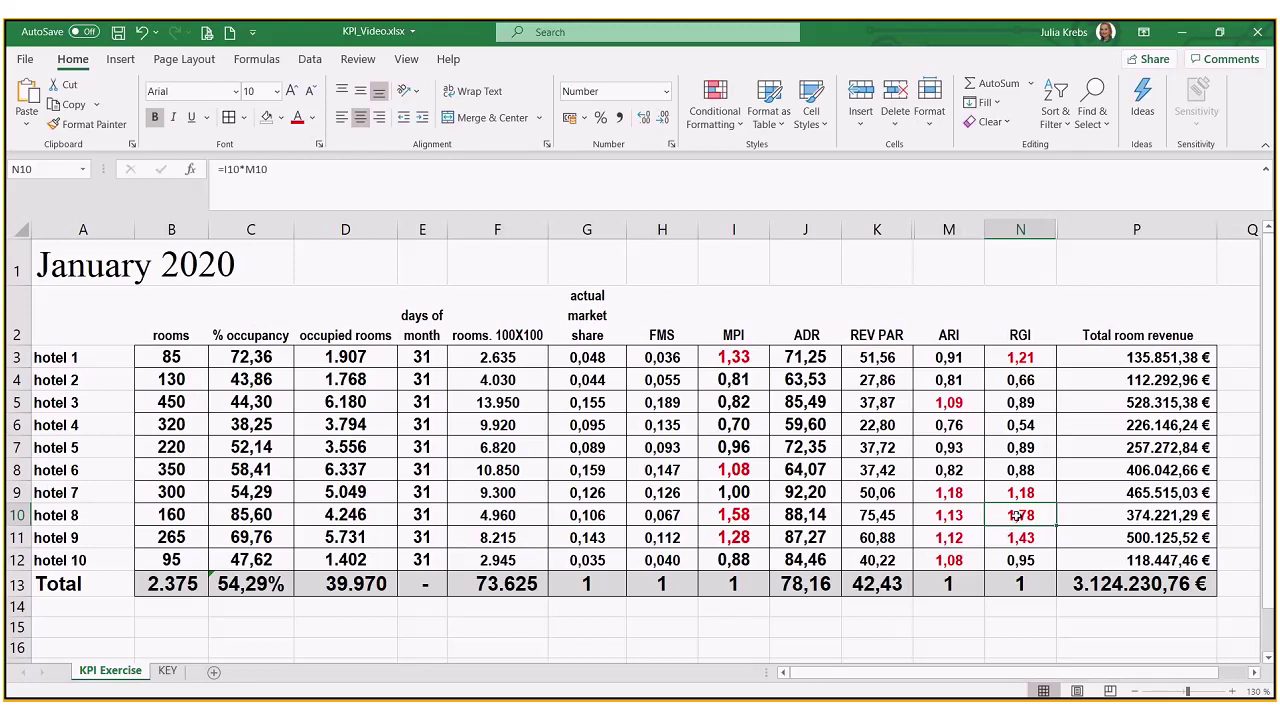
left_click(965, 514)
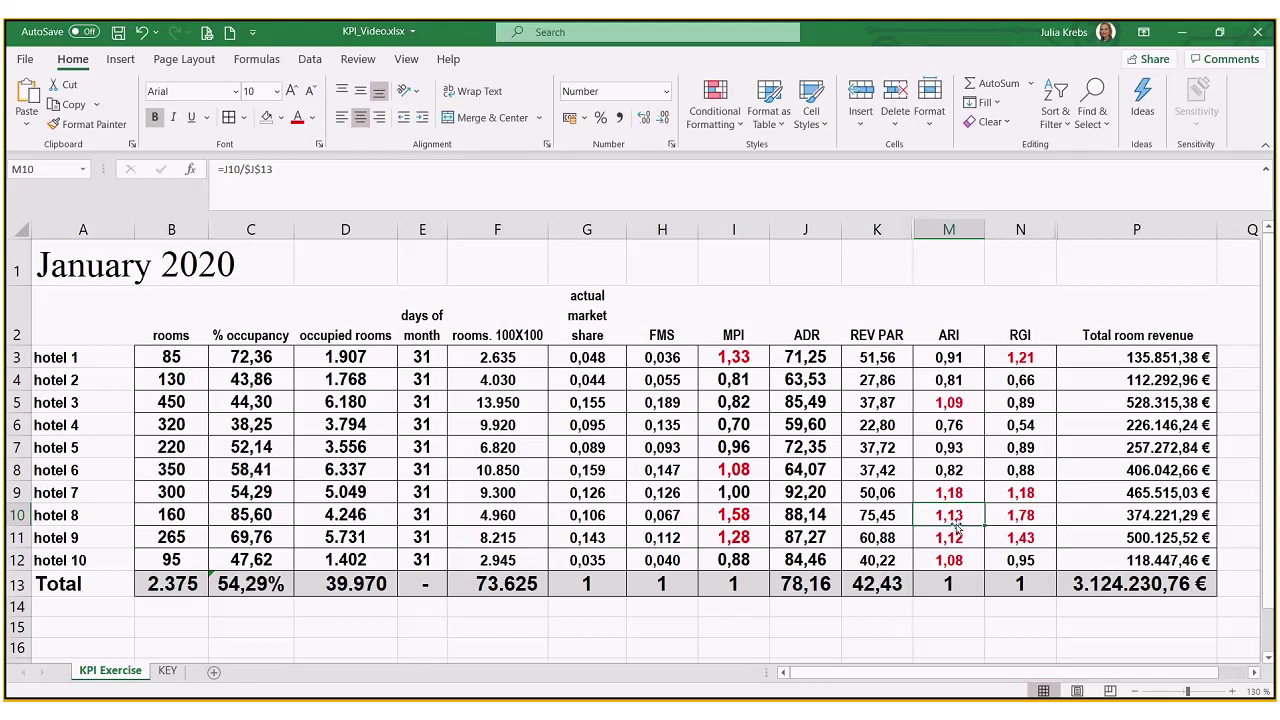
left_click(744, 512)
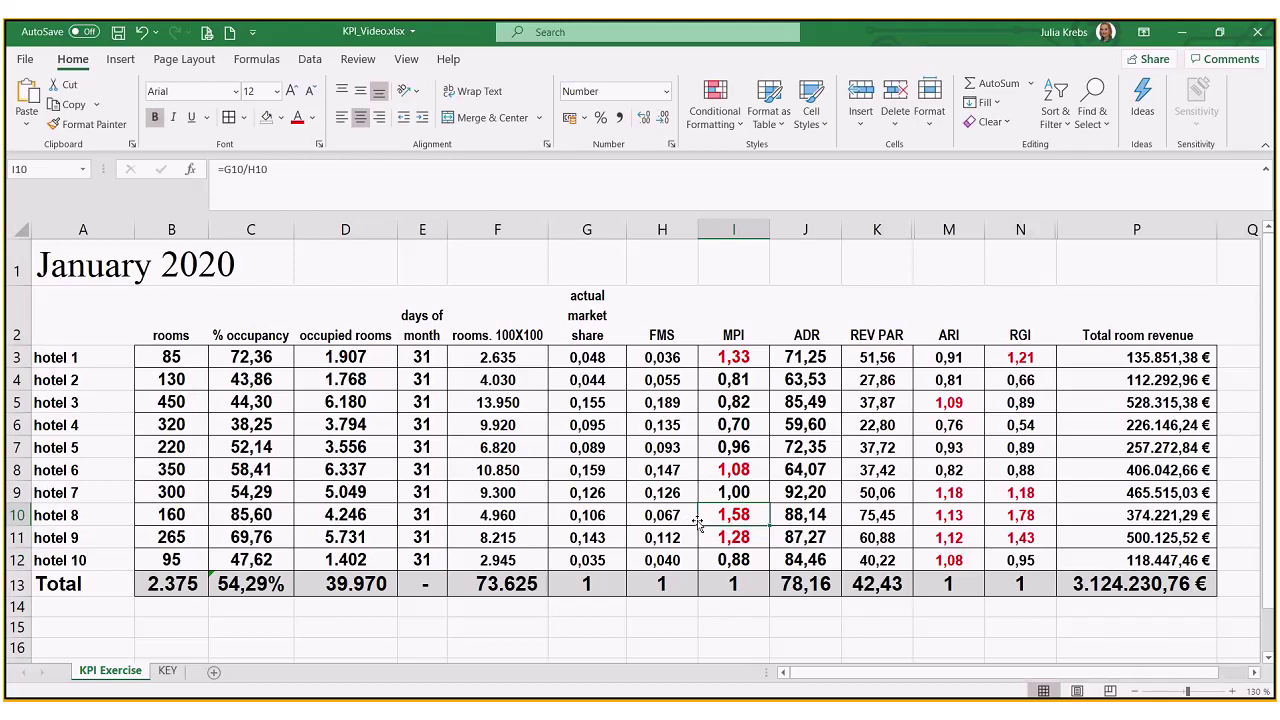
Highlight the whole hotel 8 row with a yellow fill.
left_click(17, 515)
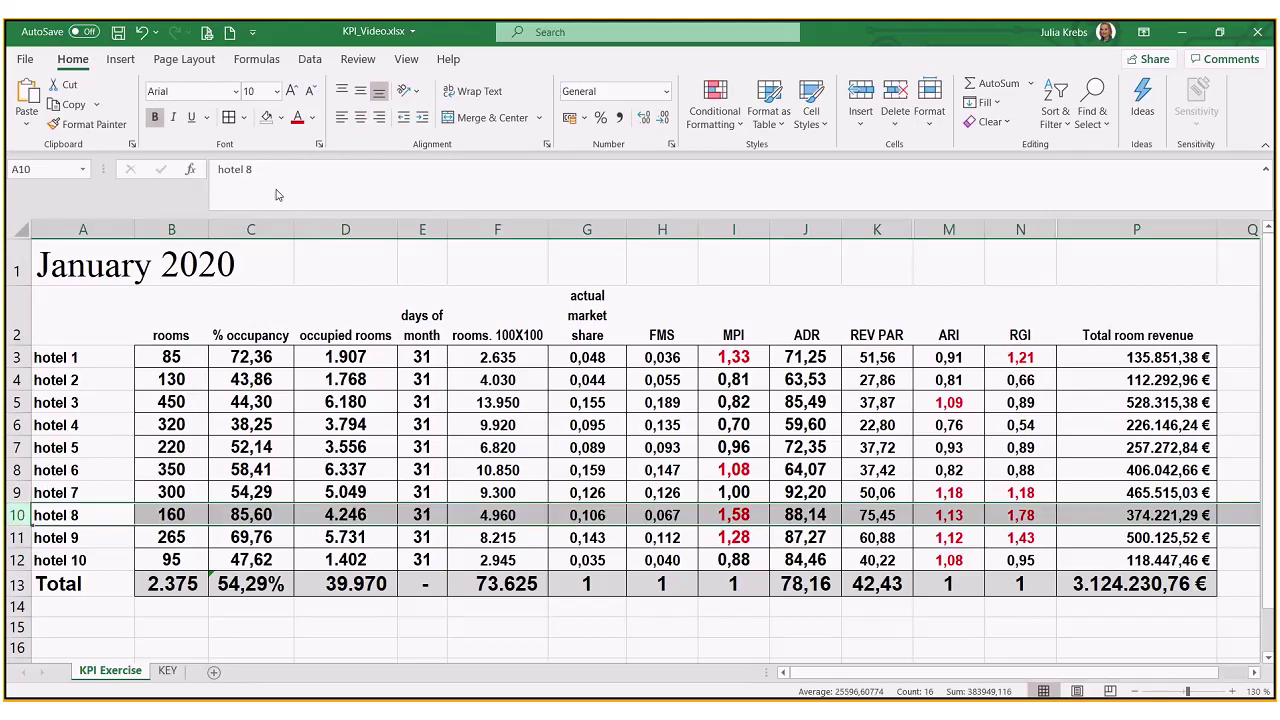
left_click(281, 117)
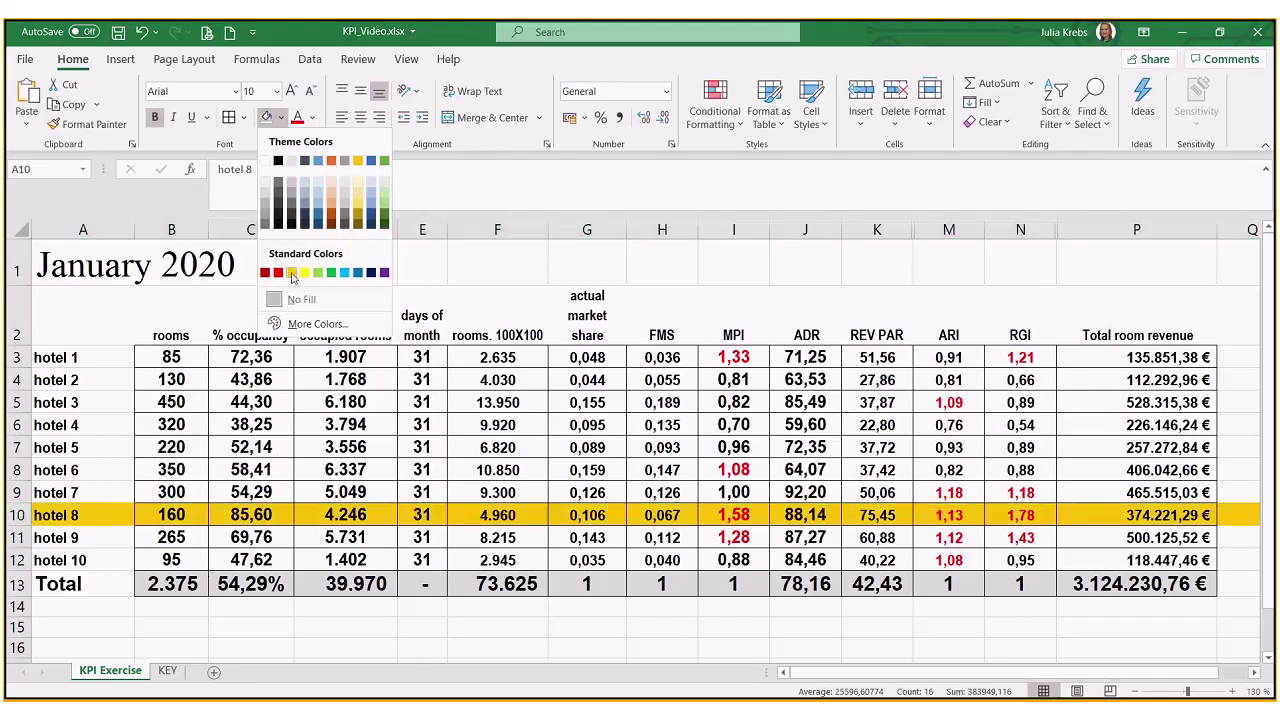
left_click(292, 273)
left_click(324, 468)
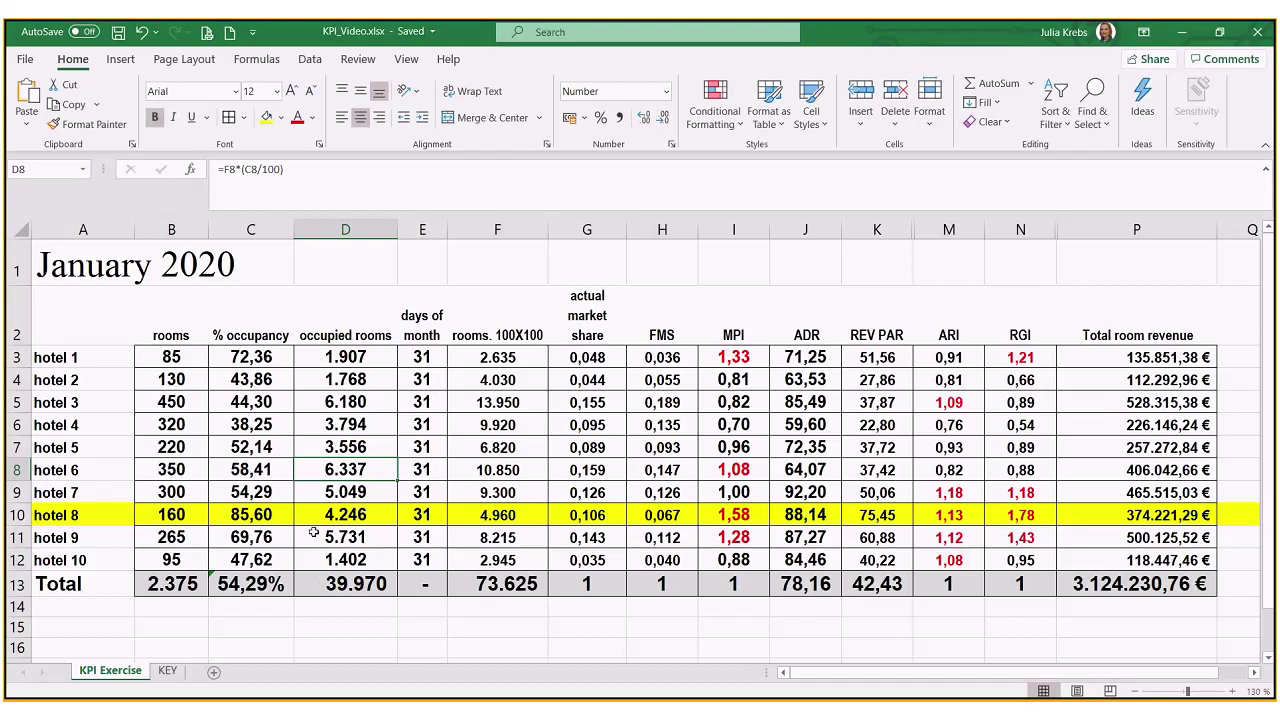
Check hotel 9's MPI and highlight its whole row with an orange fill.
left_click(17, 537)
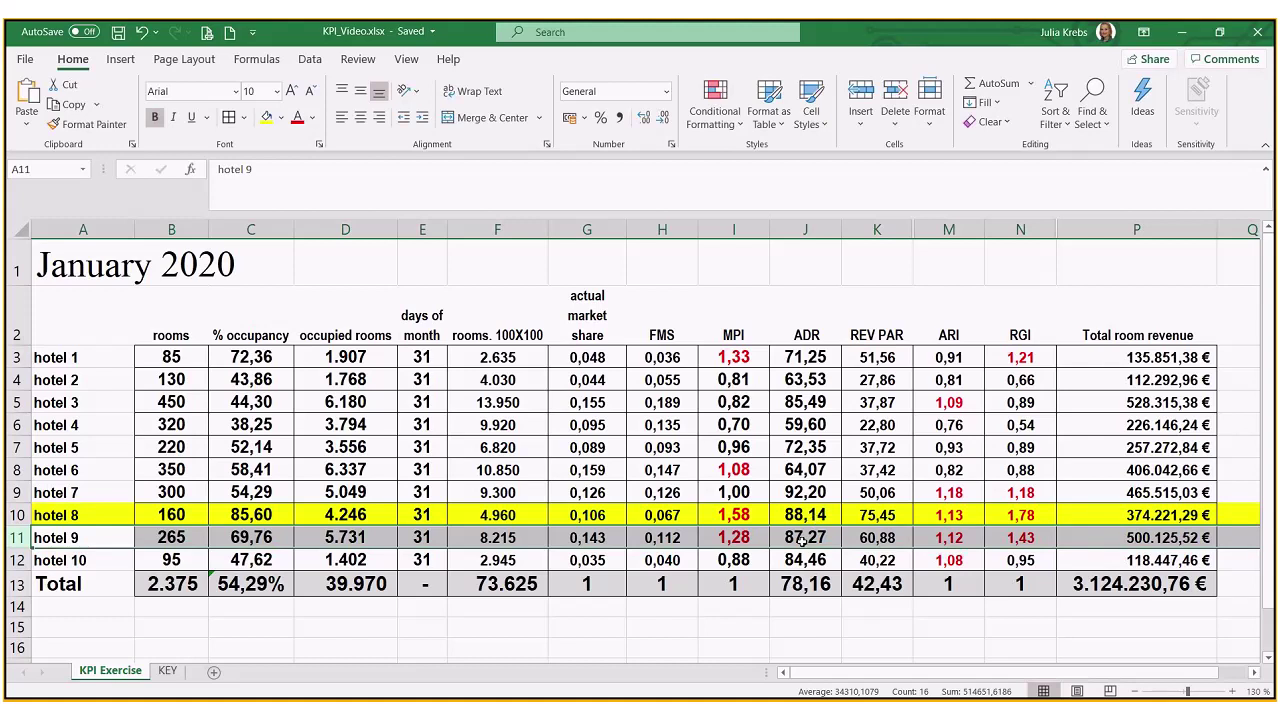
left_click(722, 540)
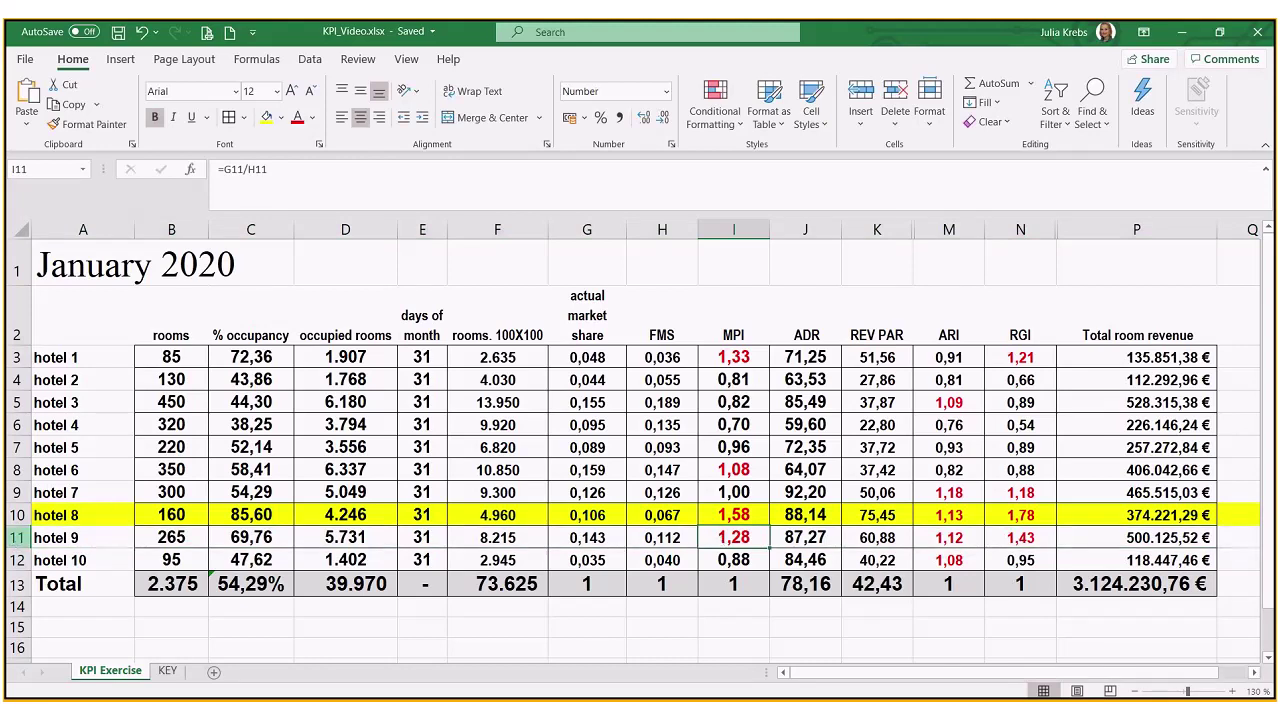
left_click(16, 541)
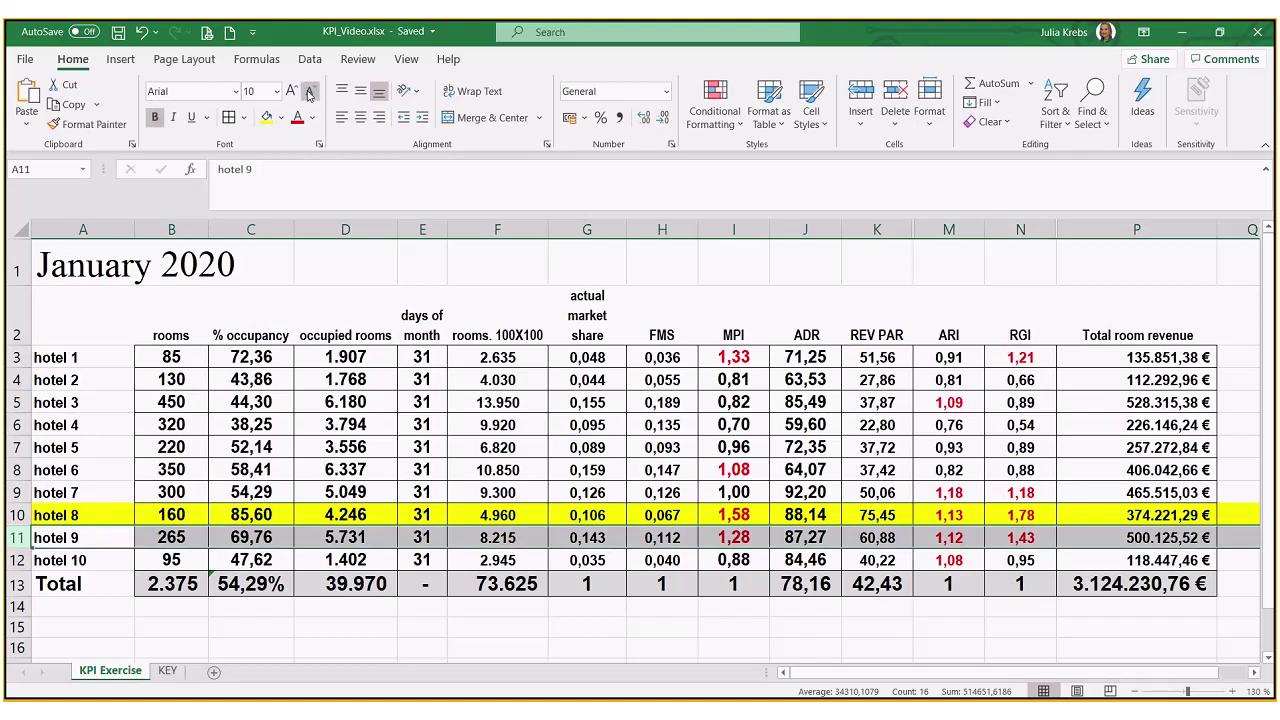
left_click(281, 117)
left_click(283, 274)
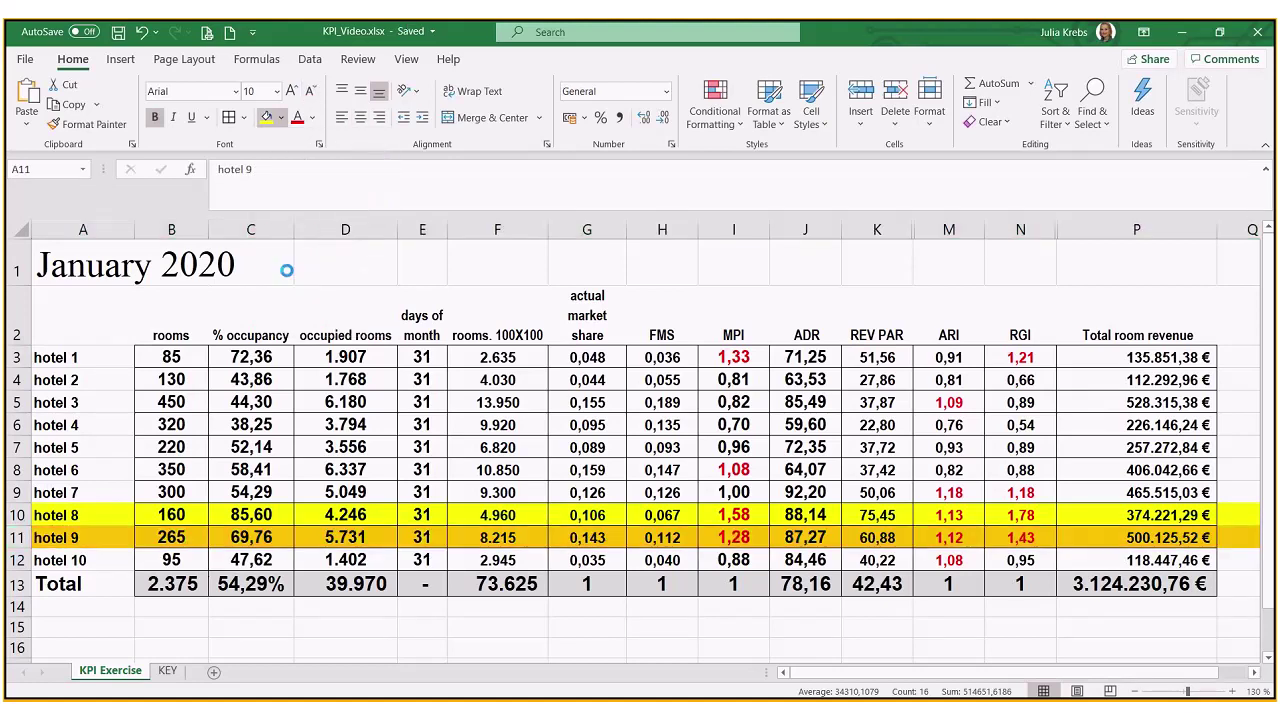
Save the workbook and compare the room counts and occupancy percentages of hotels 8 and 9.
left_click(118, 32)
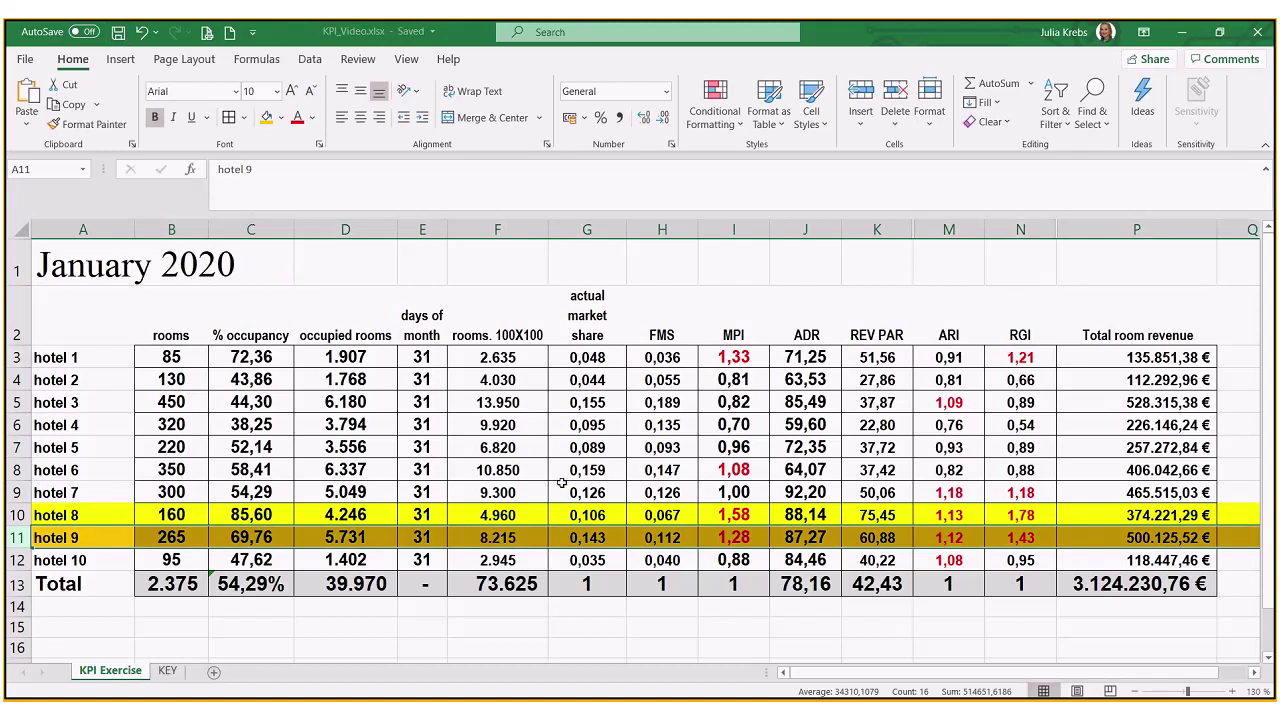
left_click(562, 487)
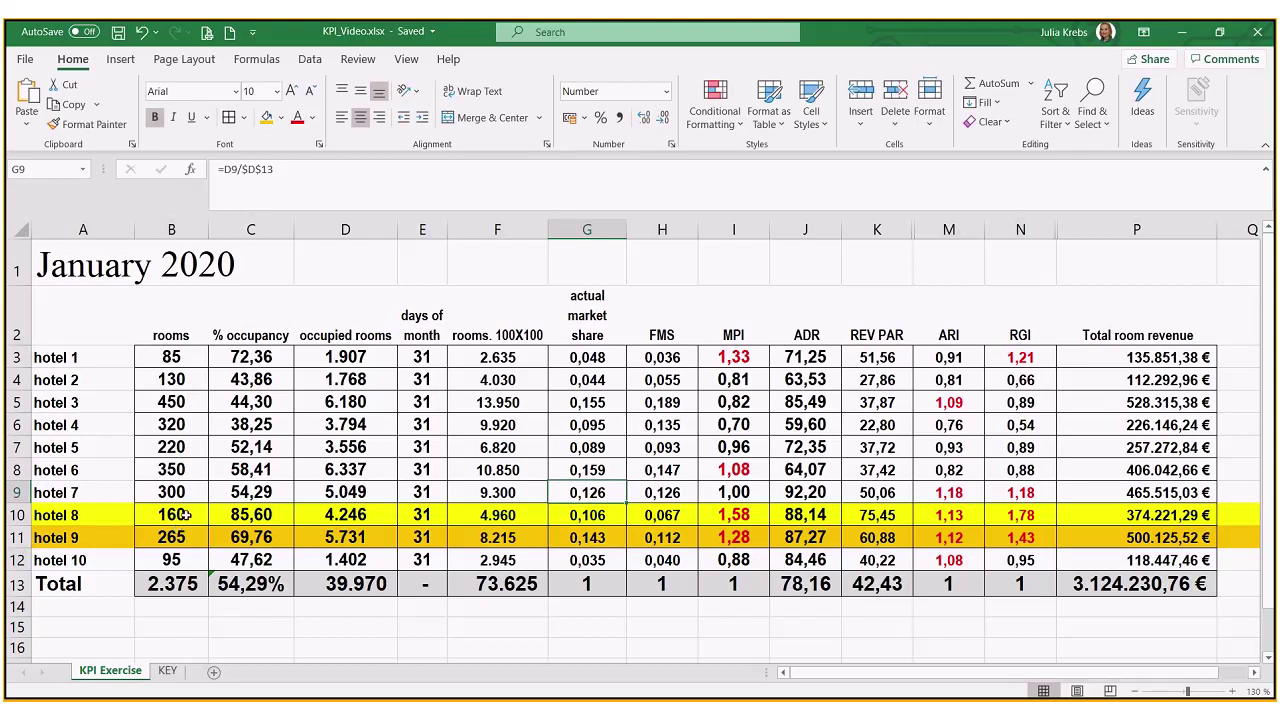
left_click_drag(186, 516, 182, 537)
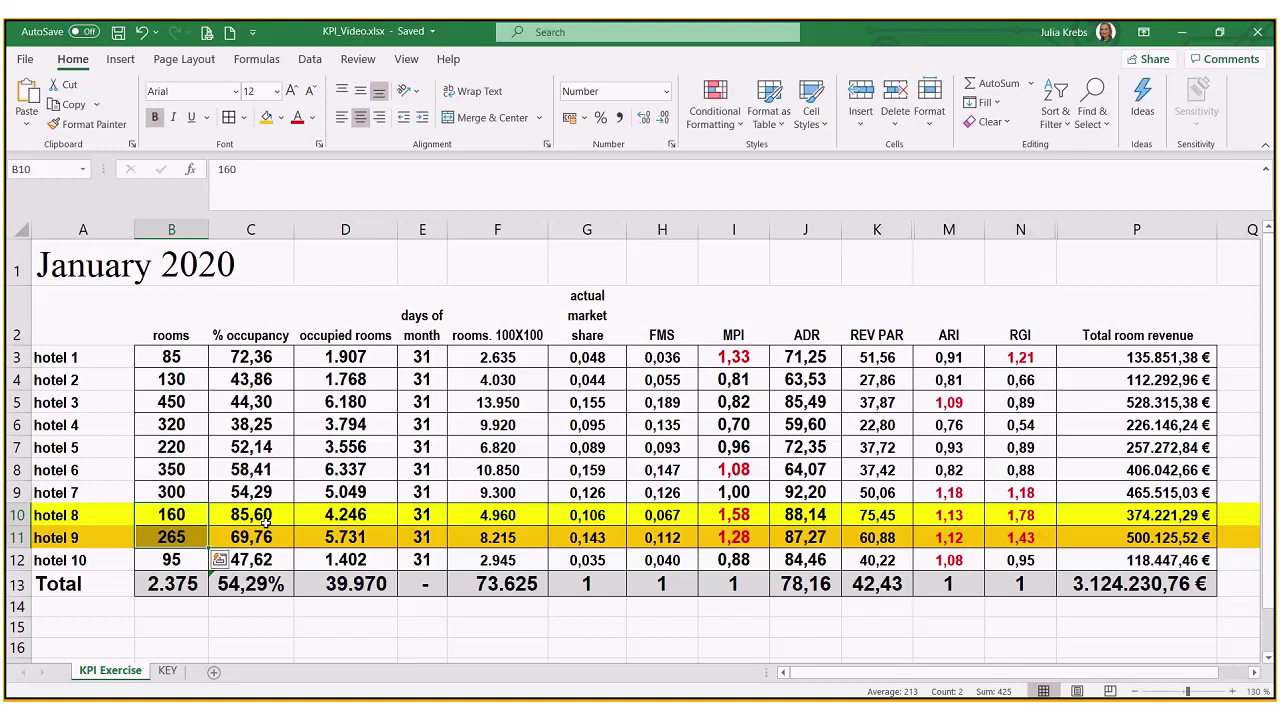
left_click_drag(265, 519, 265, 540)
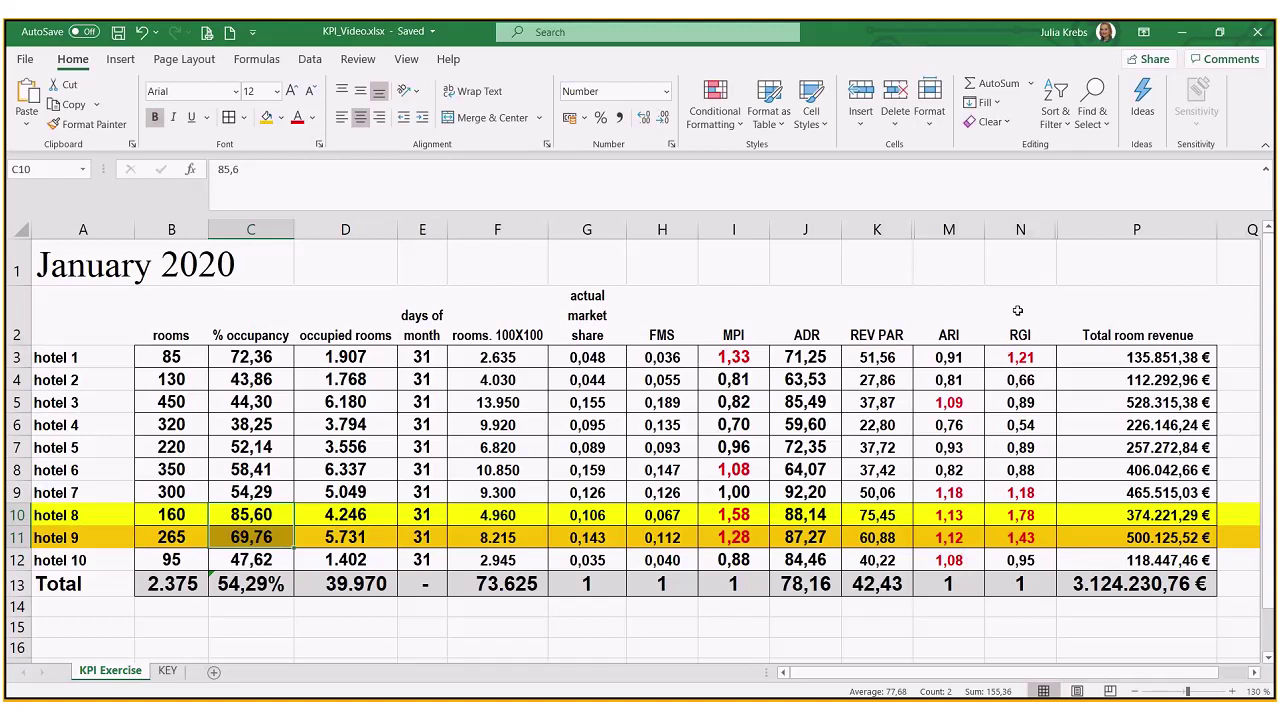
Check the RGI column and fill hotel 4's RGI cell with red.
left_click(1018, 230)
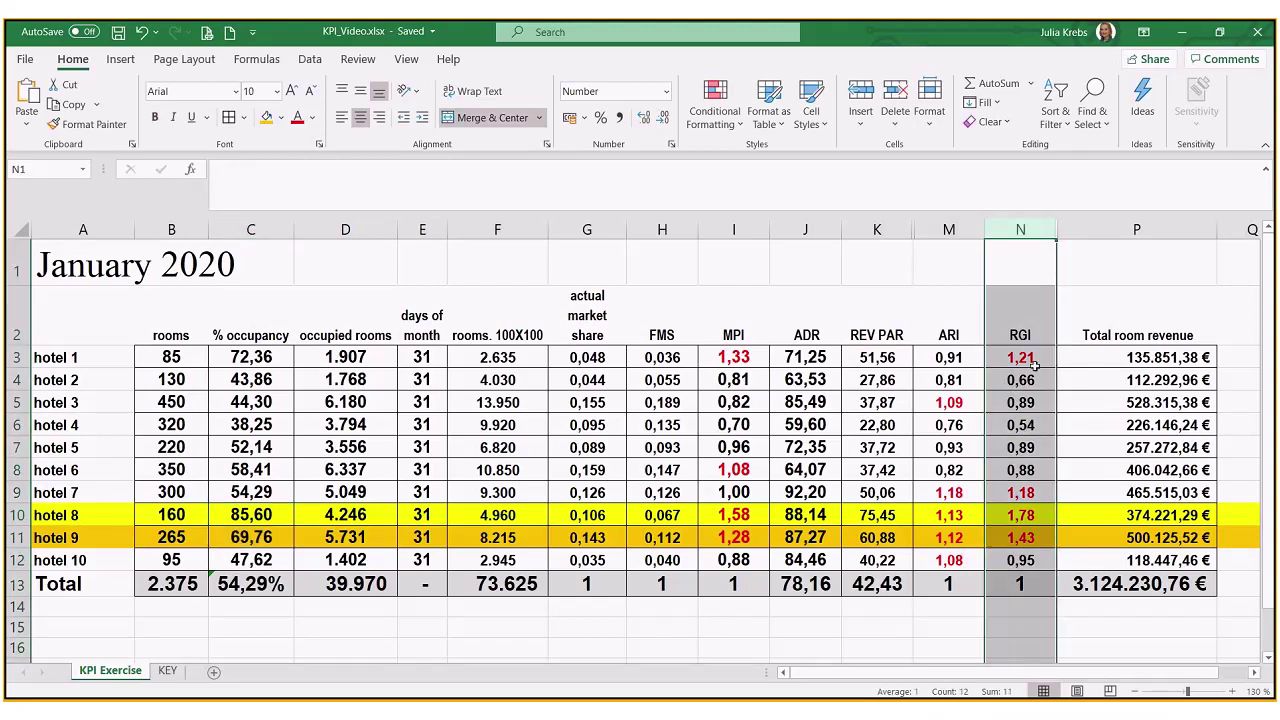
left_click(1020, 424)
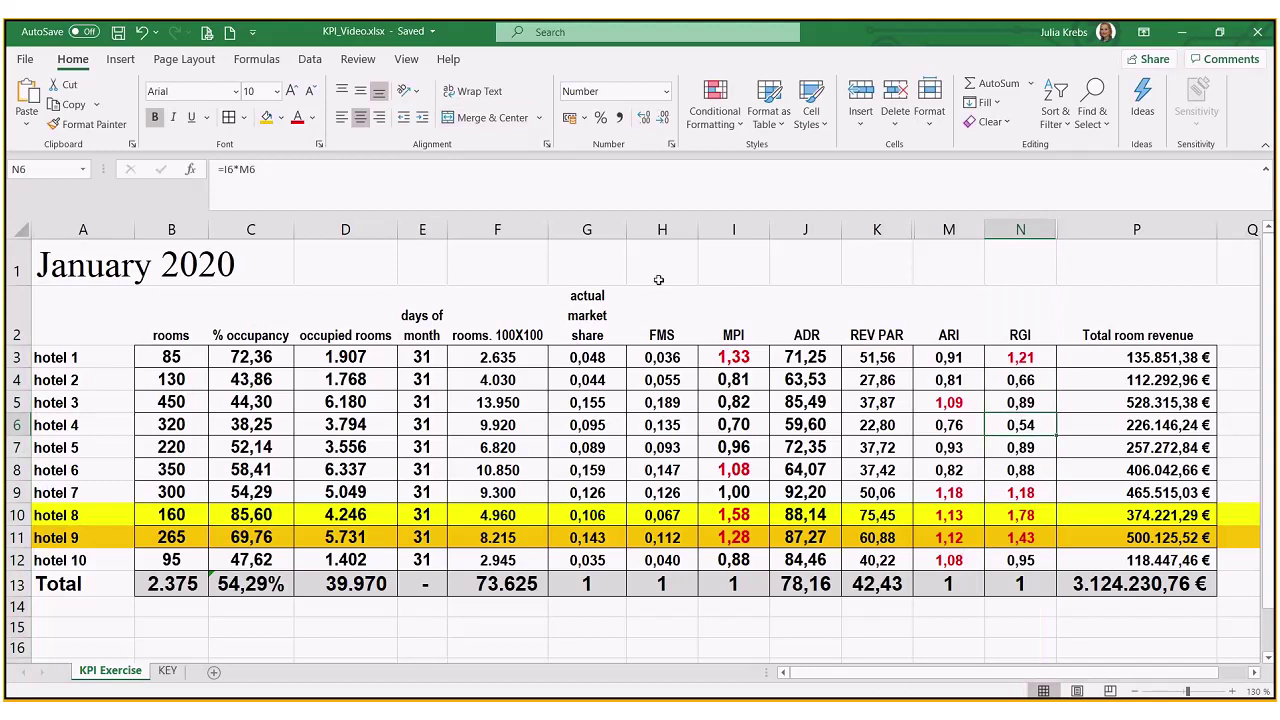
left_click(283, 118)
left_click(291, 275)
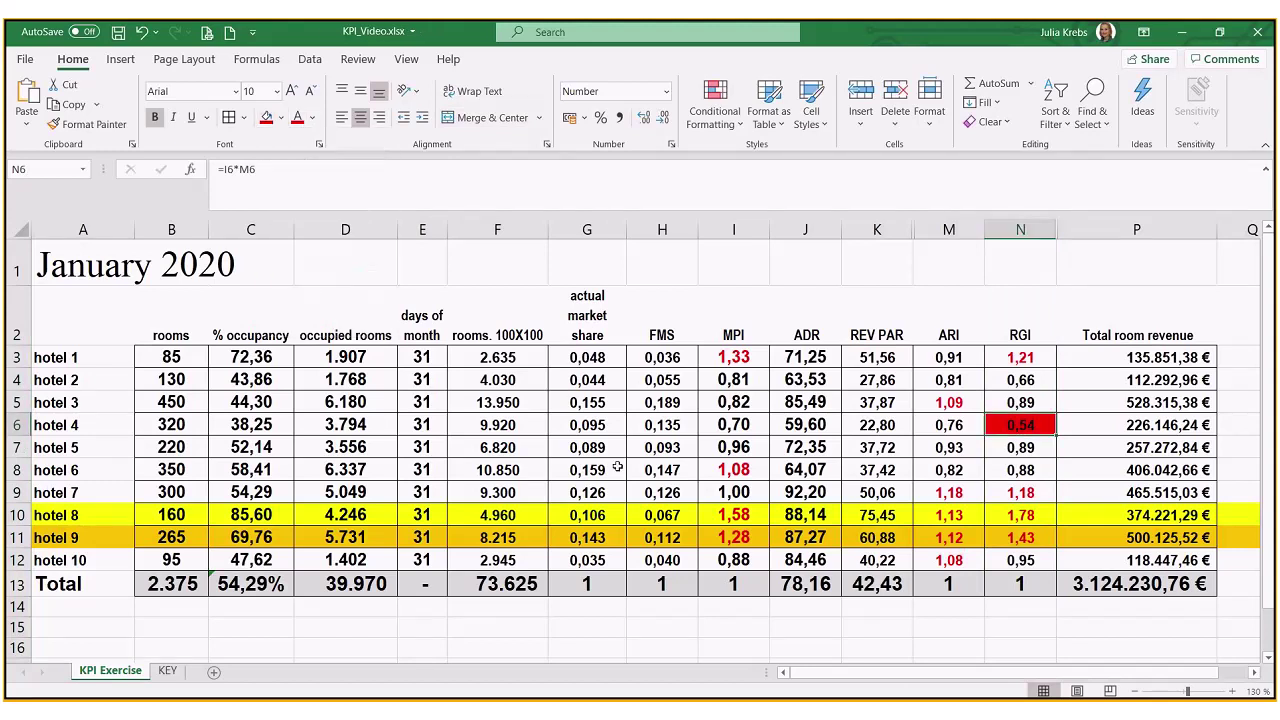
Highlight the whole hotel 4 row with a red fill and save the workbook.
left_click(931, 429)
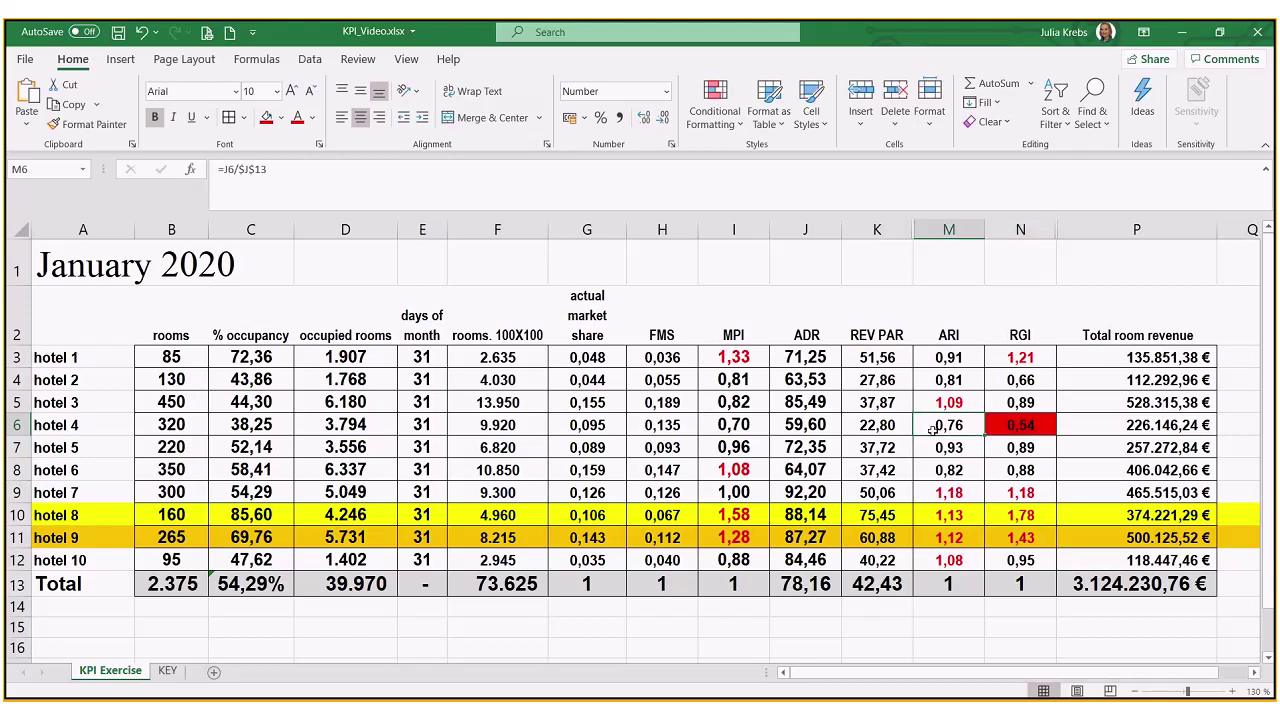
left_click(723, 426)
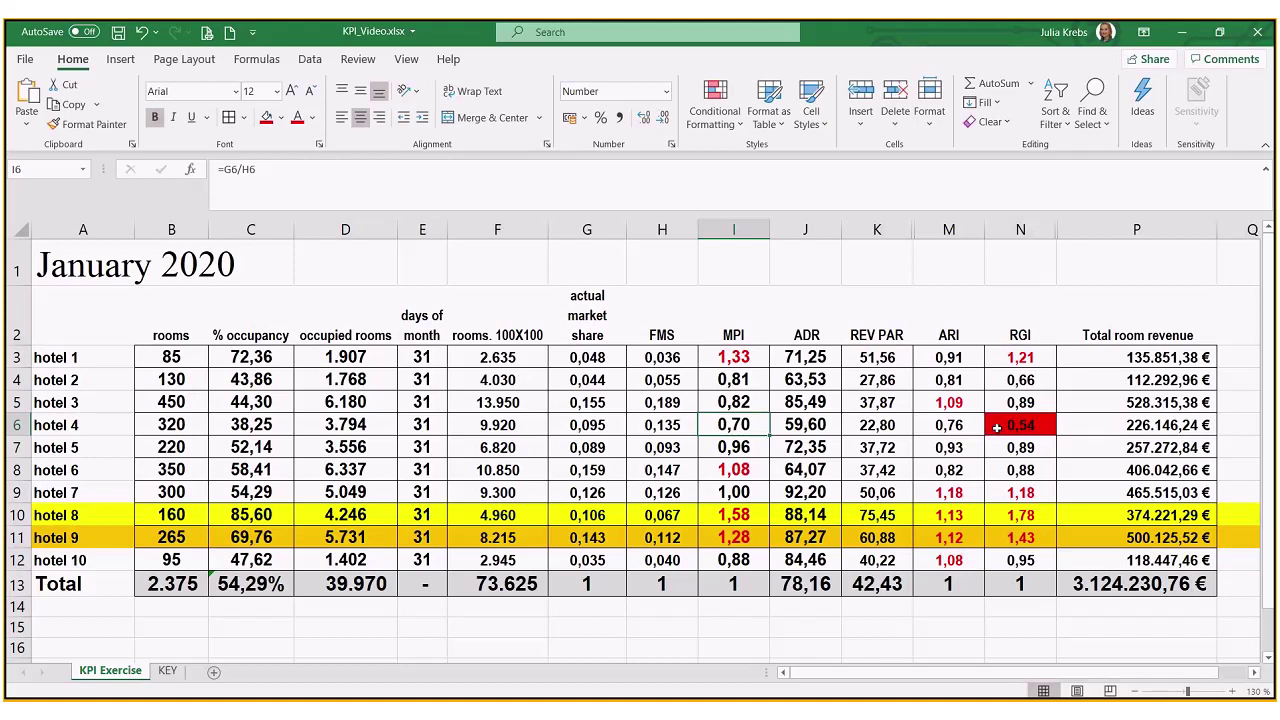
left_click(997, 428)
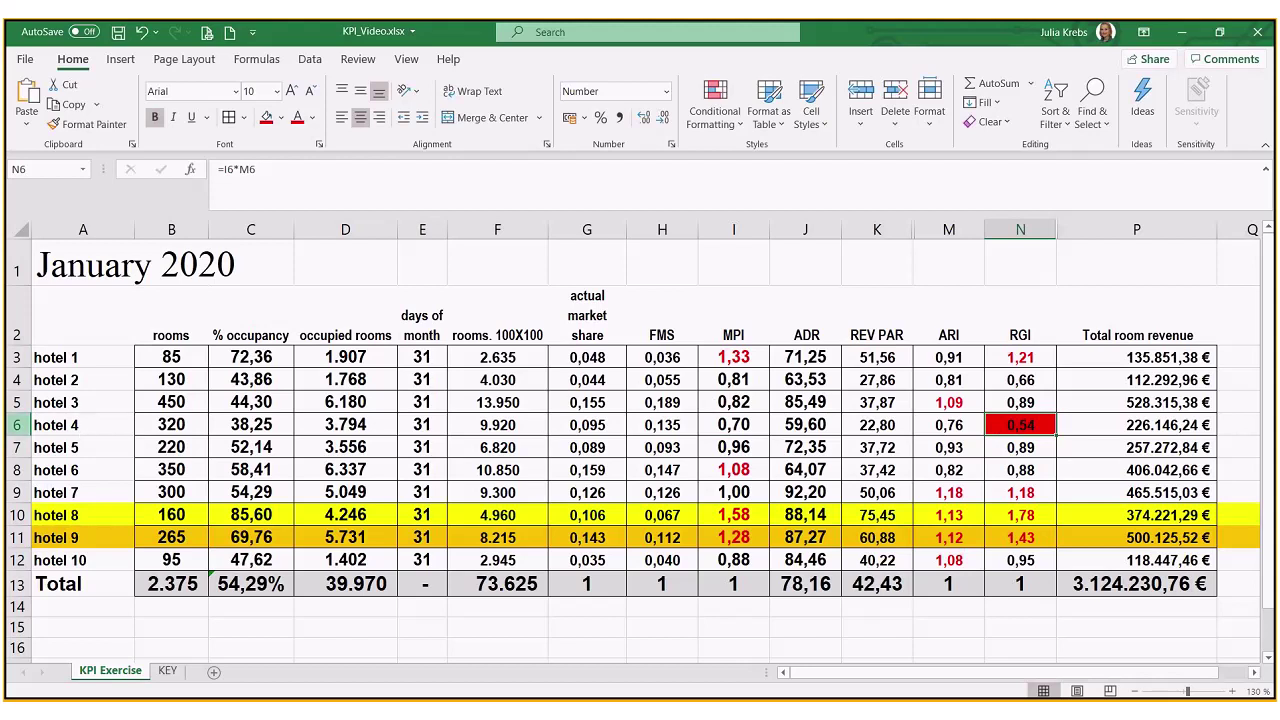
left_click(16, 425)
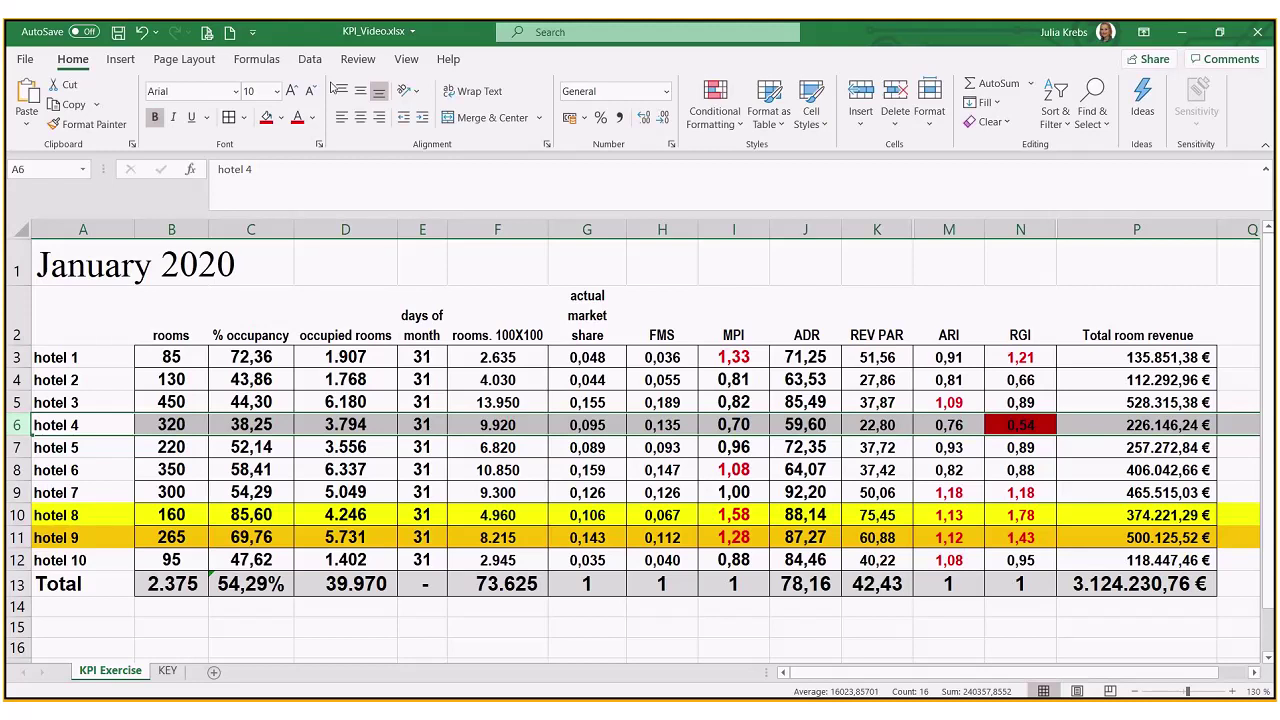
left_click(266, 117)
left_click(422, 320)
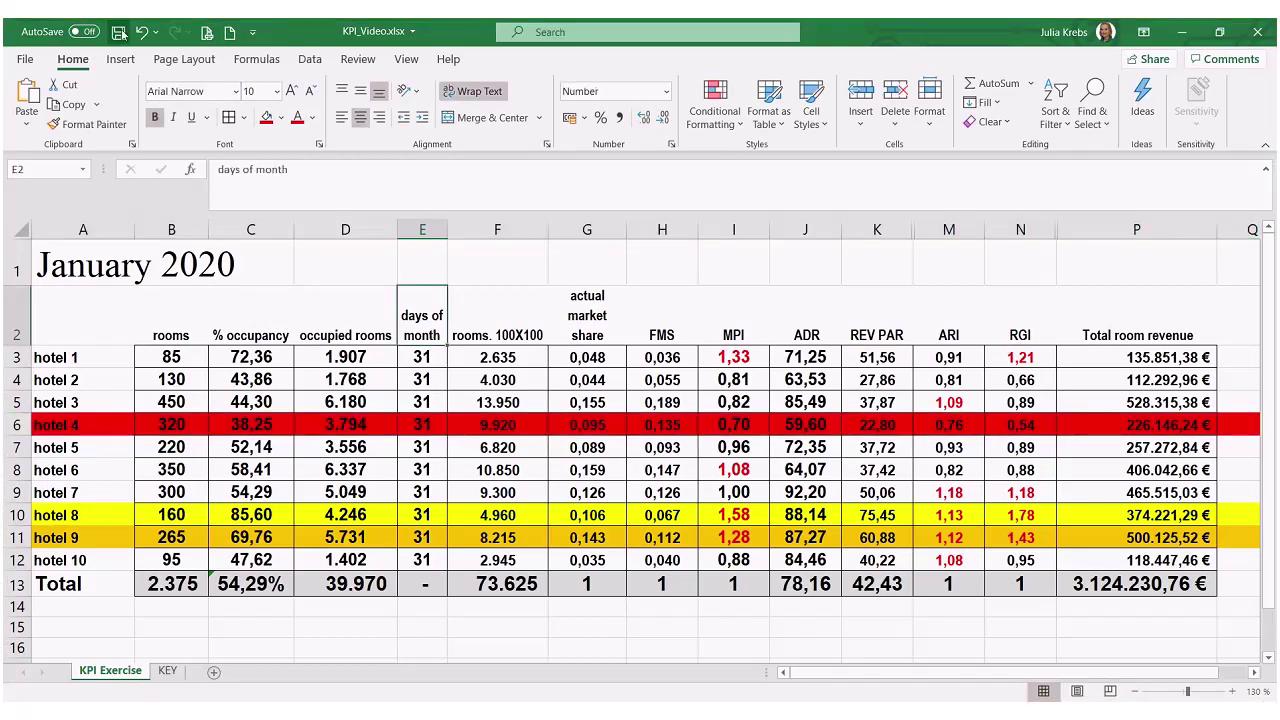
Examine hotel 4's rooms against hotel 9's, then its occupancy, available and occupied rooms, MPI, ADR, ARI, RGI and total room revenue.
left_click(172, 425)
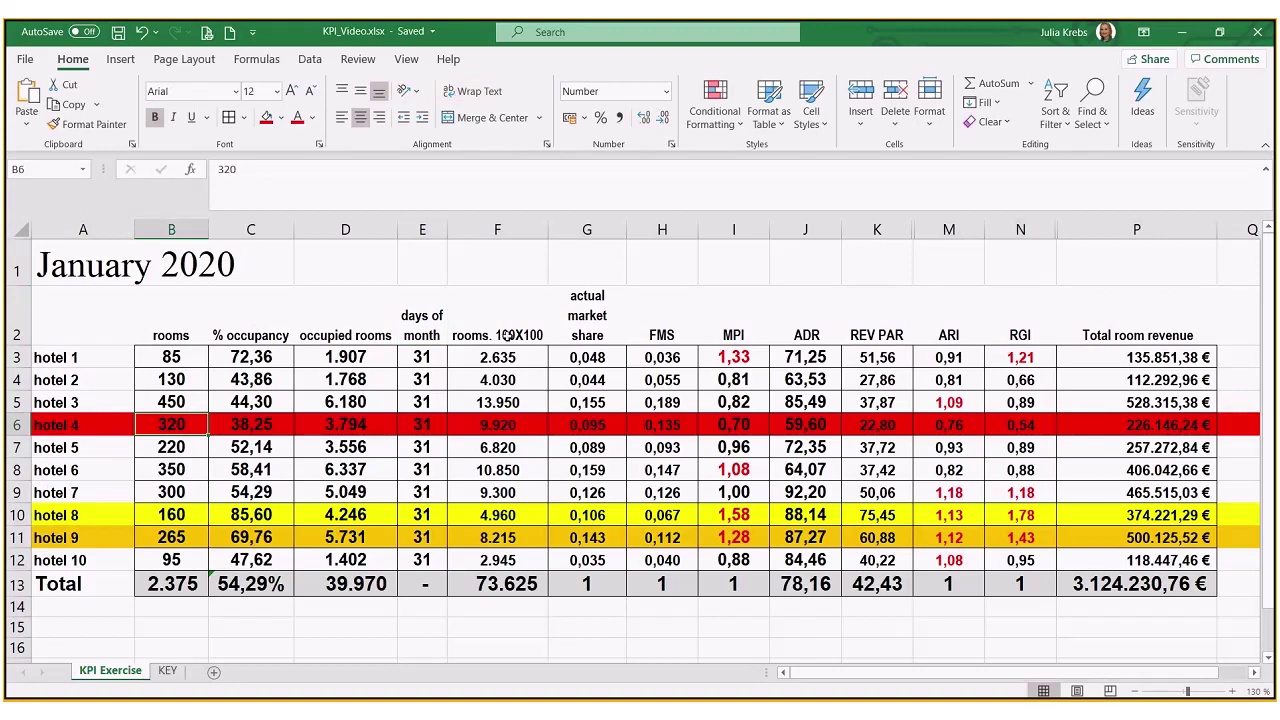
left_click(162, 537)
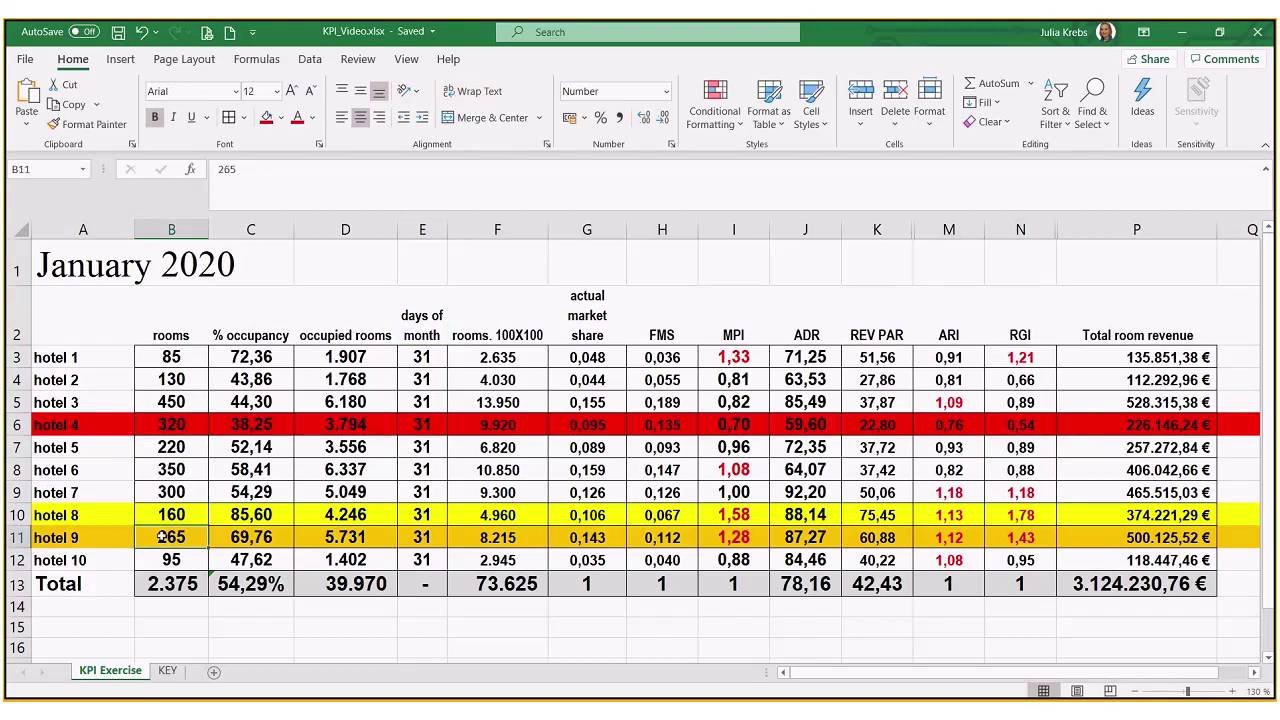
left_click(263, 423)
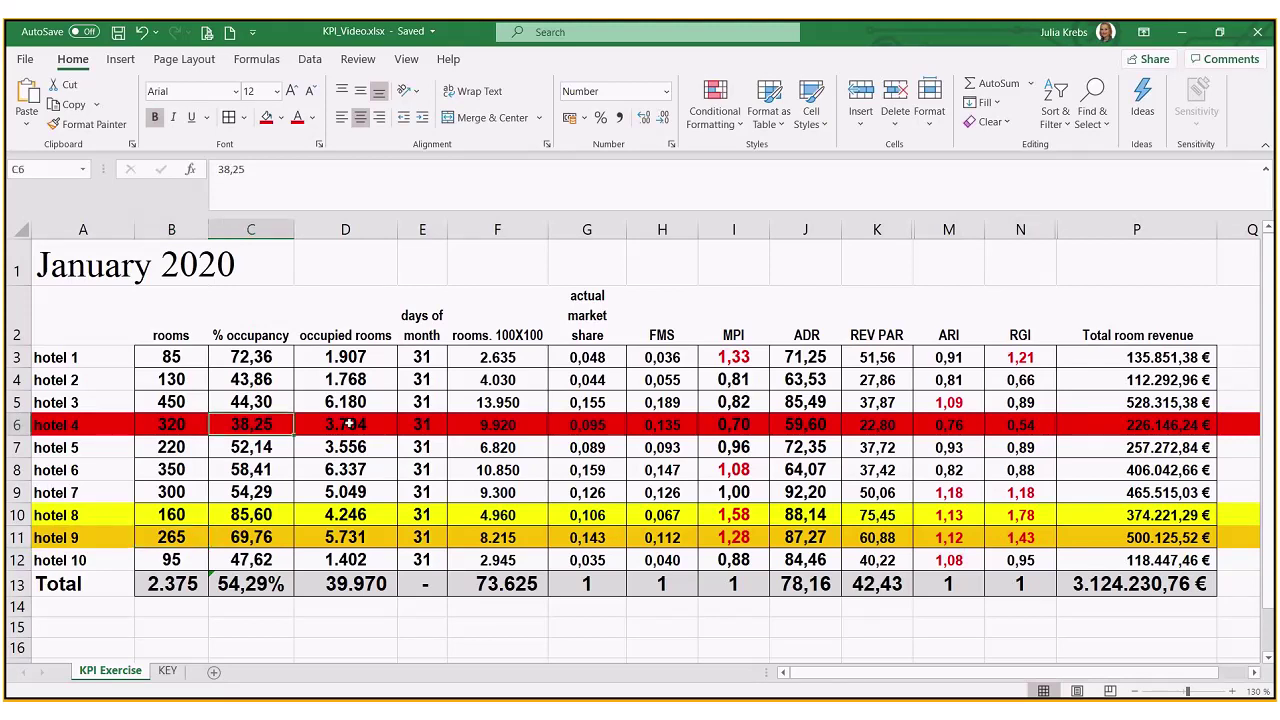
left_click(478, 425)
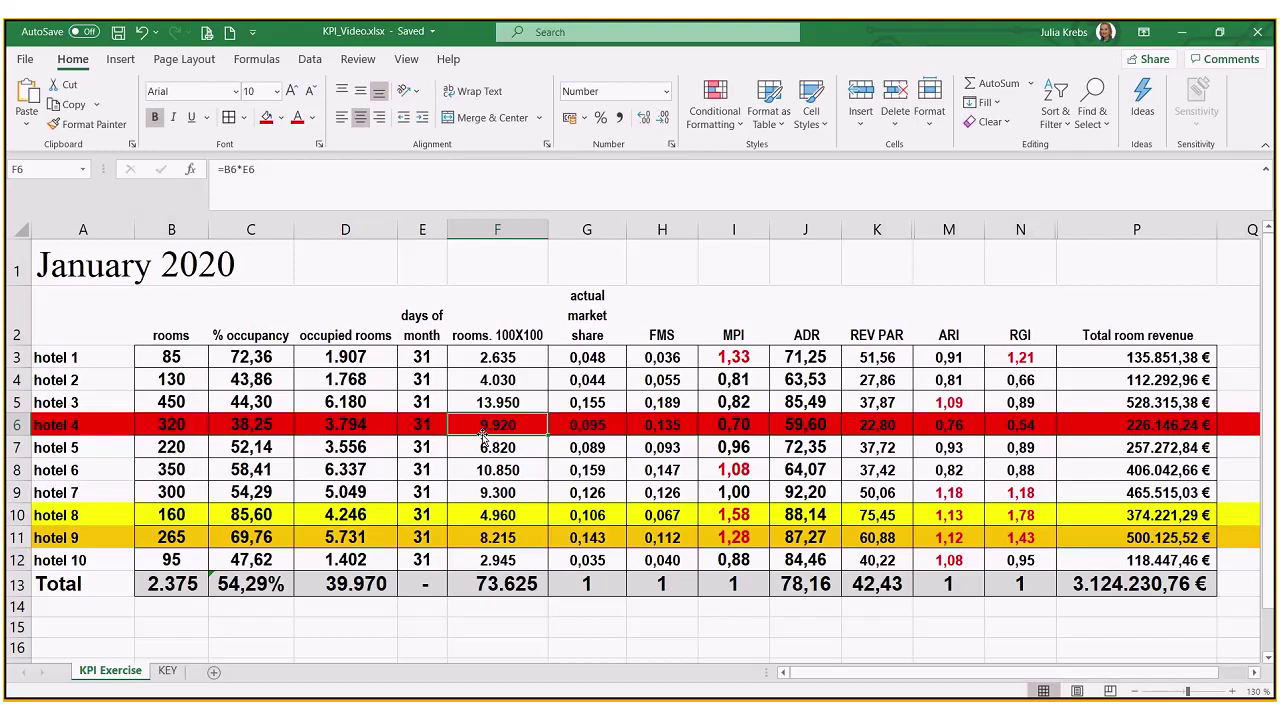
left_click(365, 422)
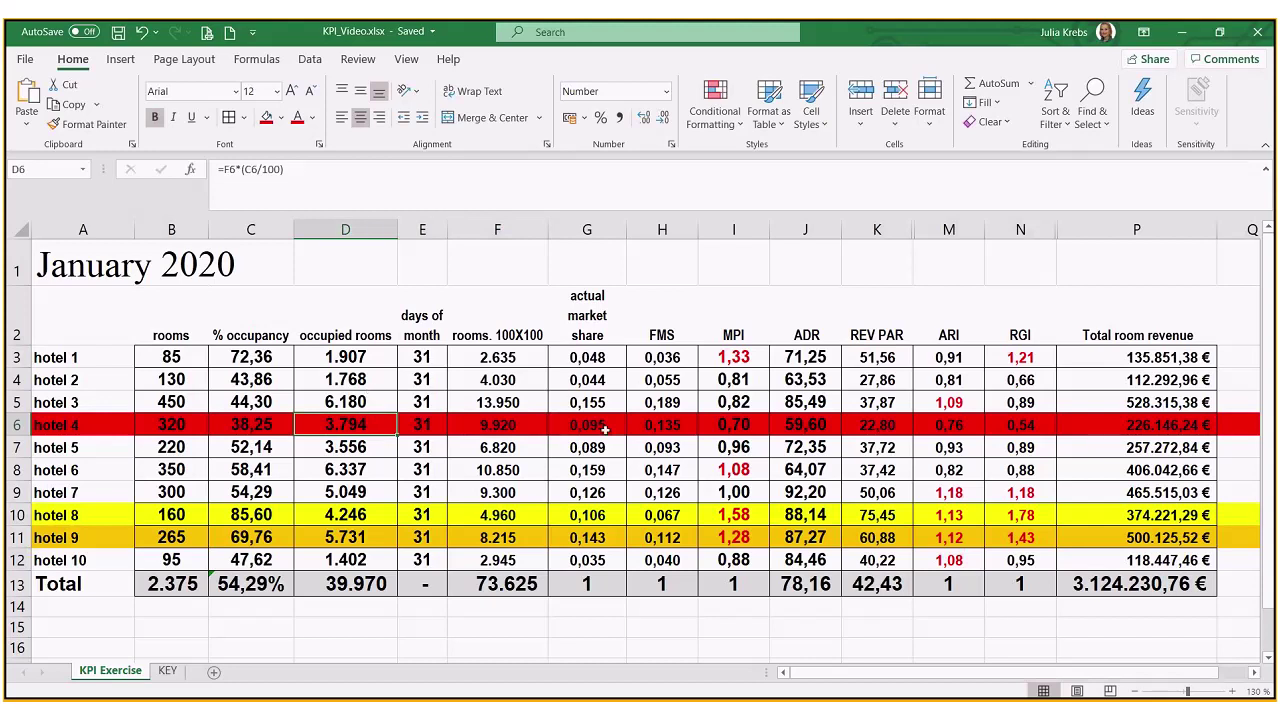
left_click(737, 427)
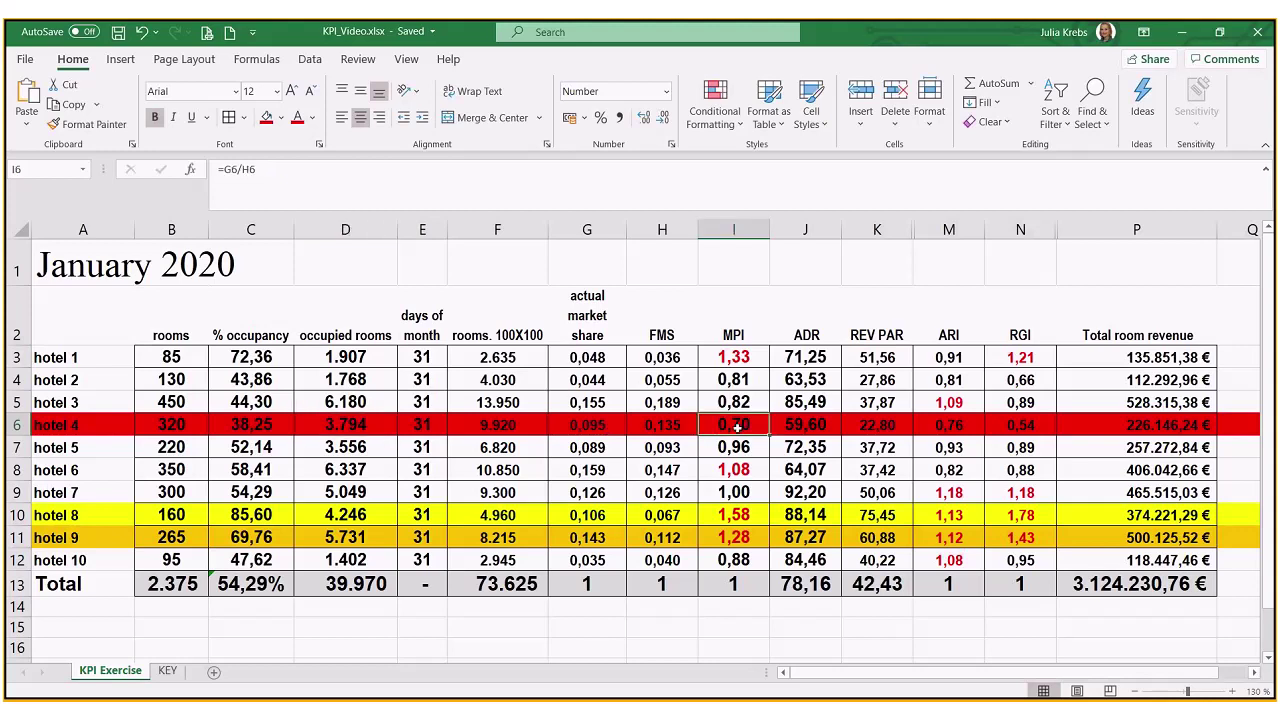
left_click(789, 424)
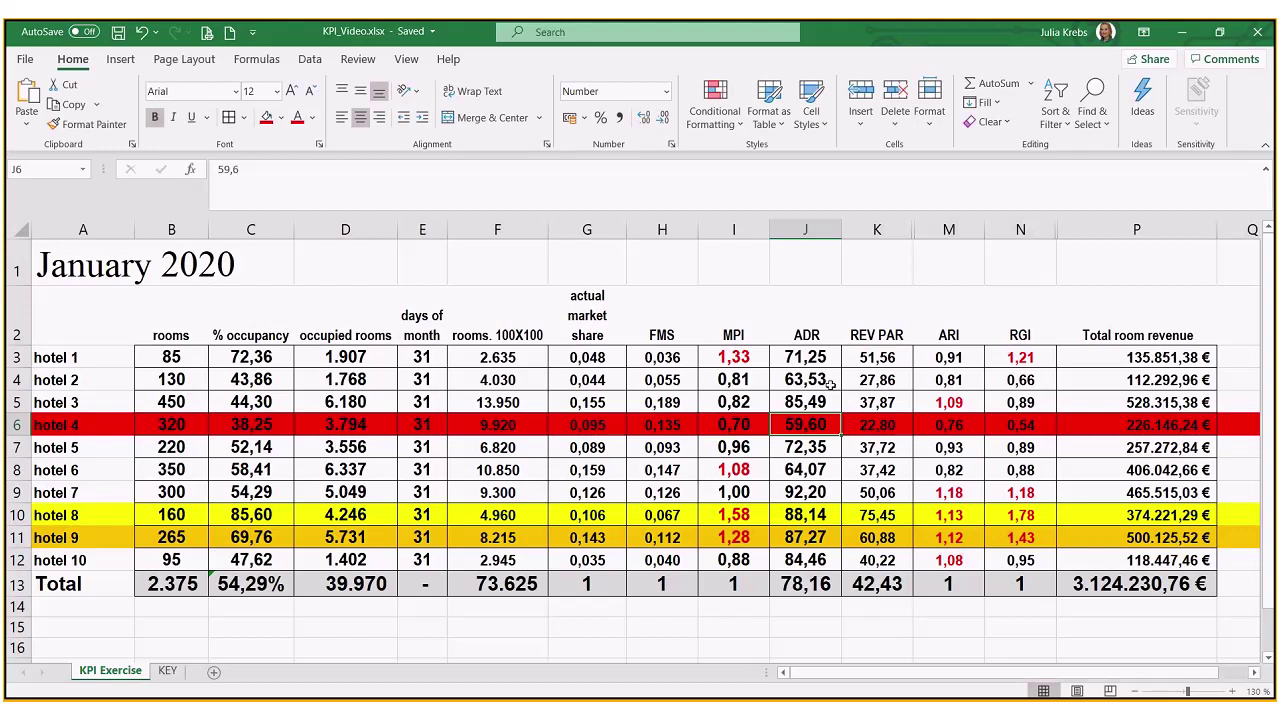
left_click(953, 438)
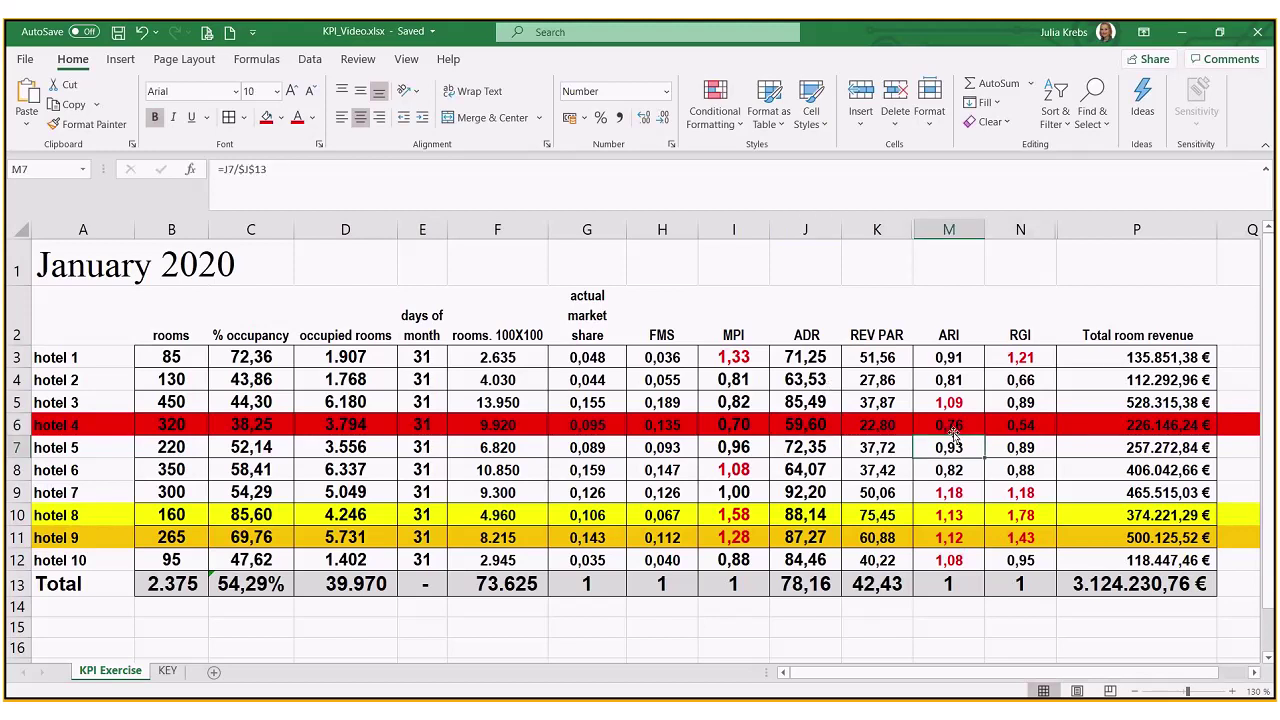
left_click(1004, 424)
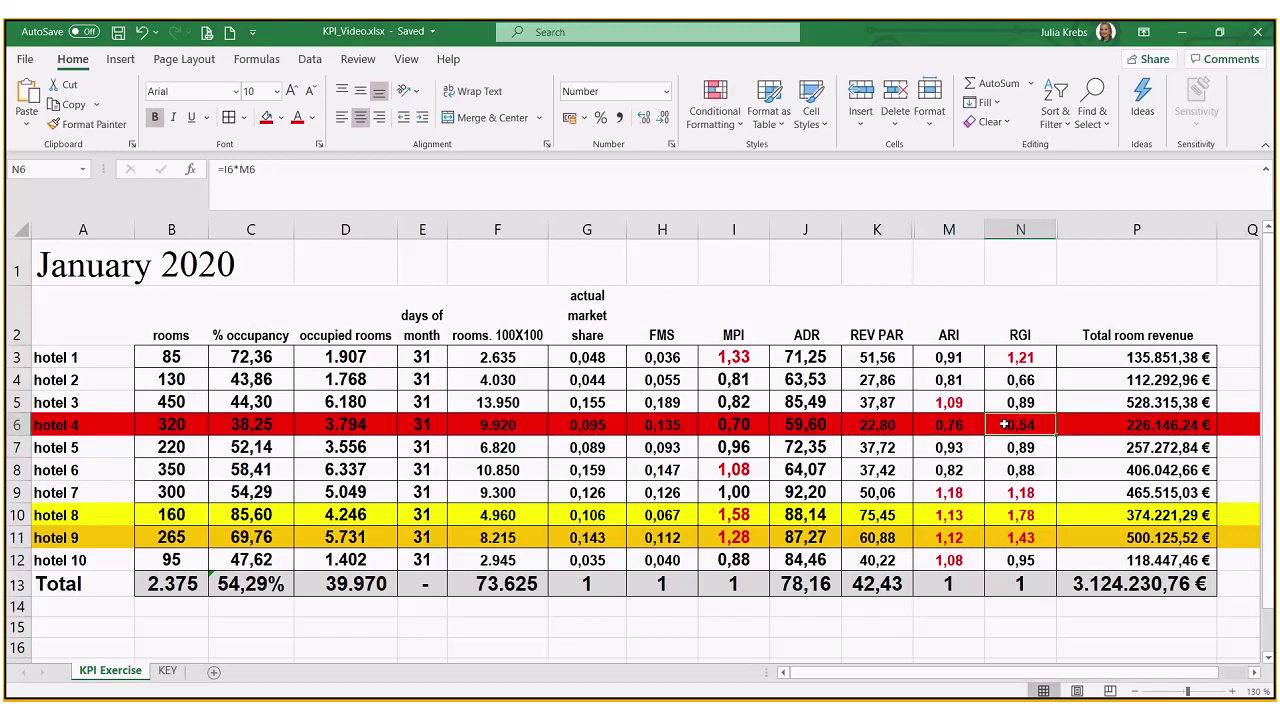
left_click(1128, 425)
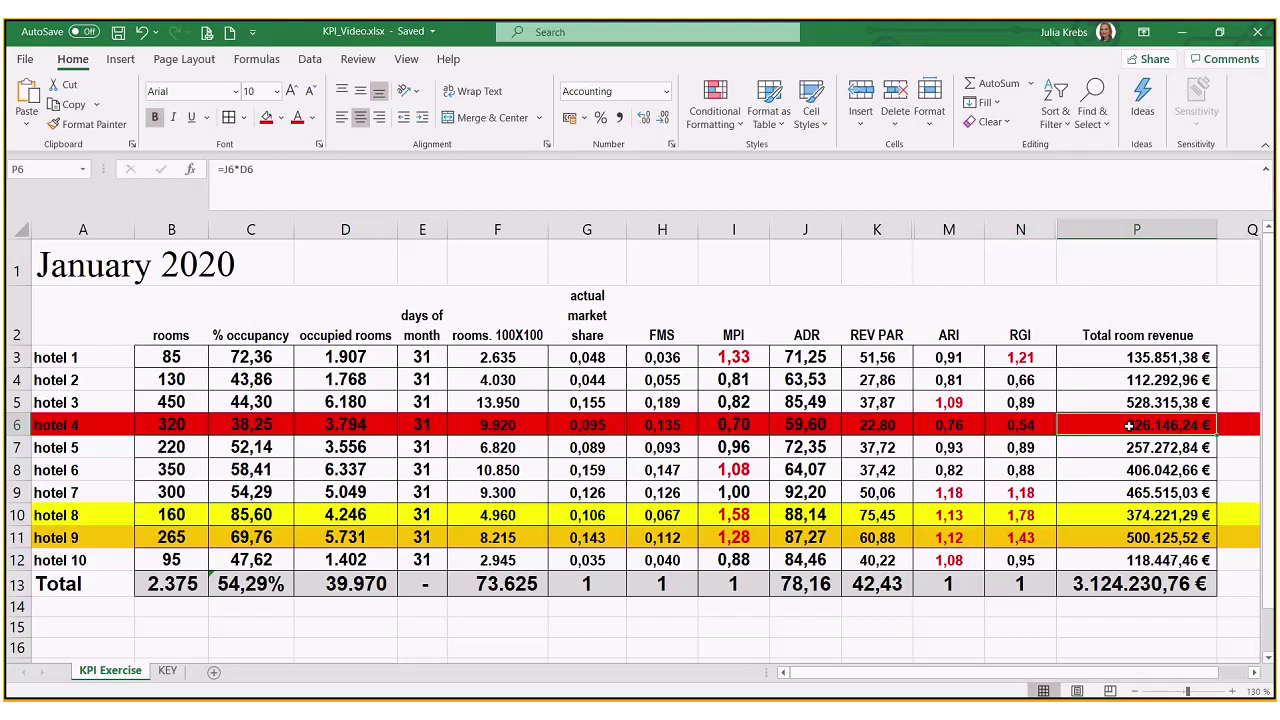
left_click(19, 425)
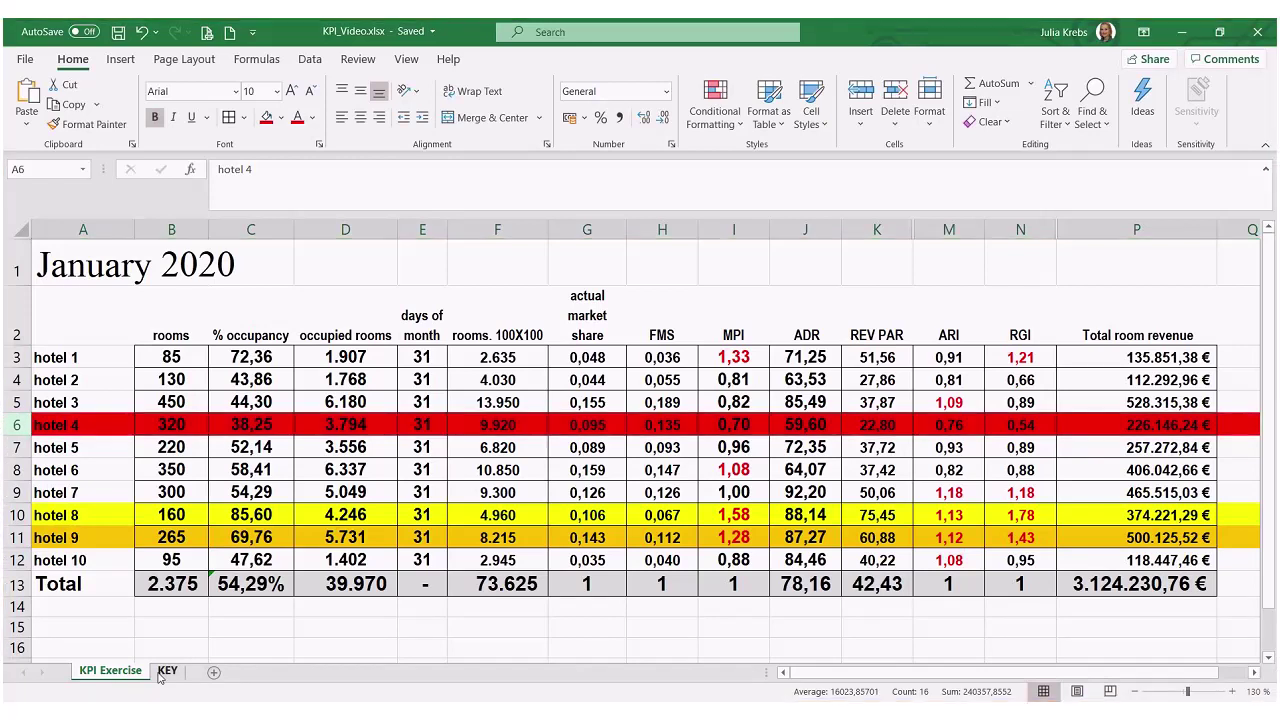
View the solution table on the KEY sheet and return to the KPI Exercise sheet.
left_click(162, 674)
left_click(330, 650)
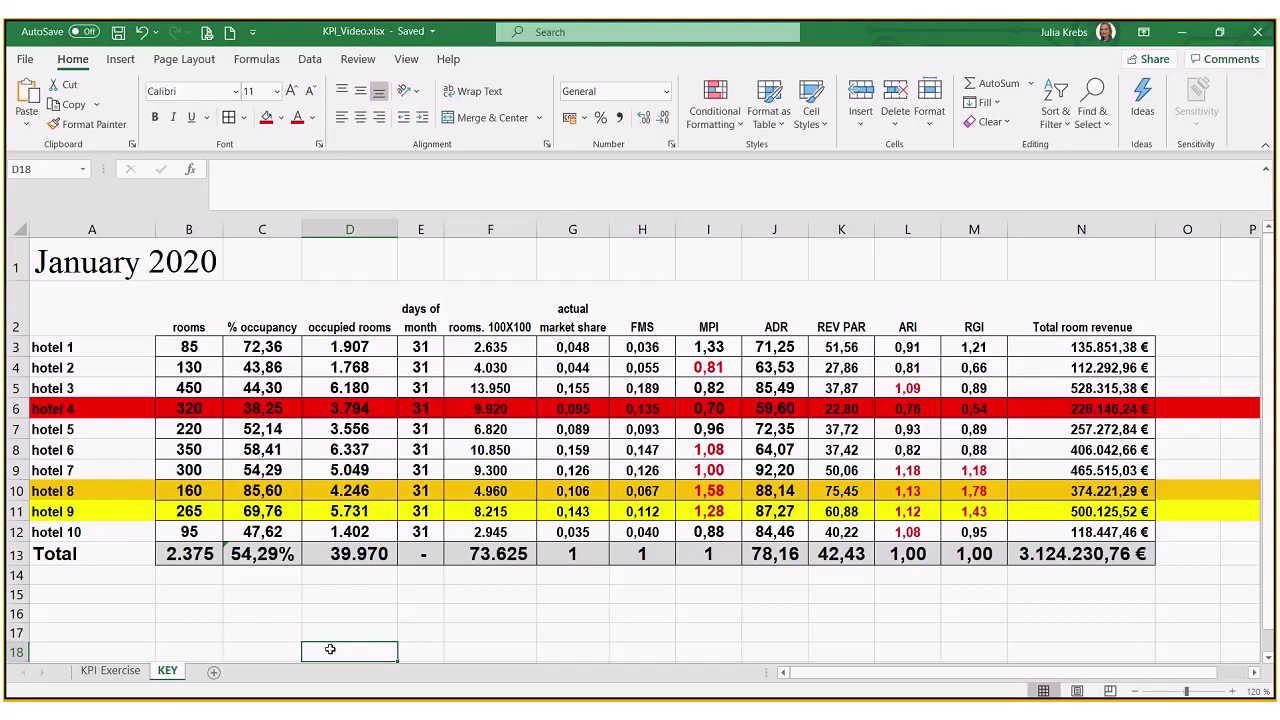
left_click(130, 676)
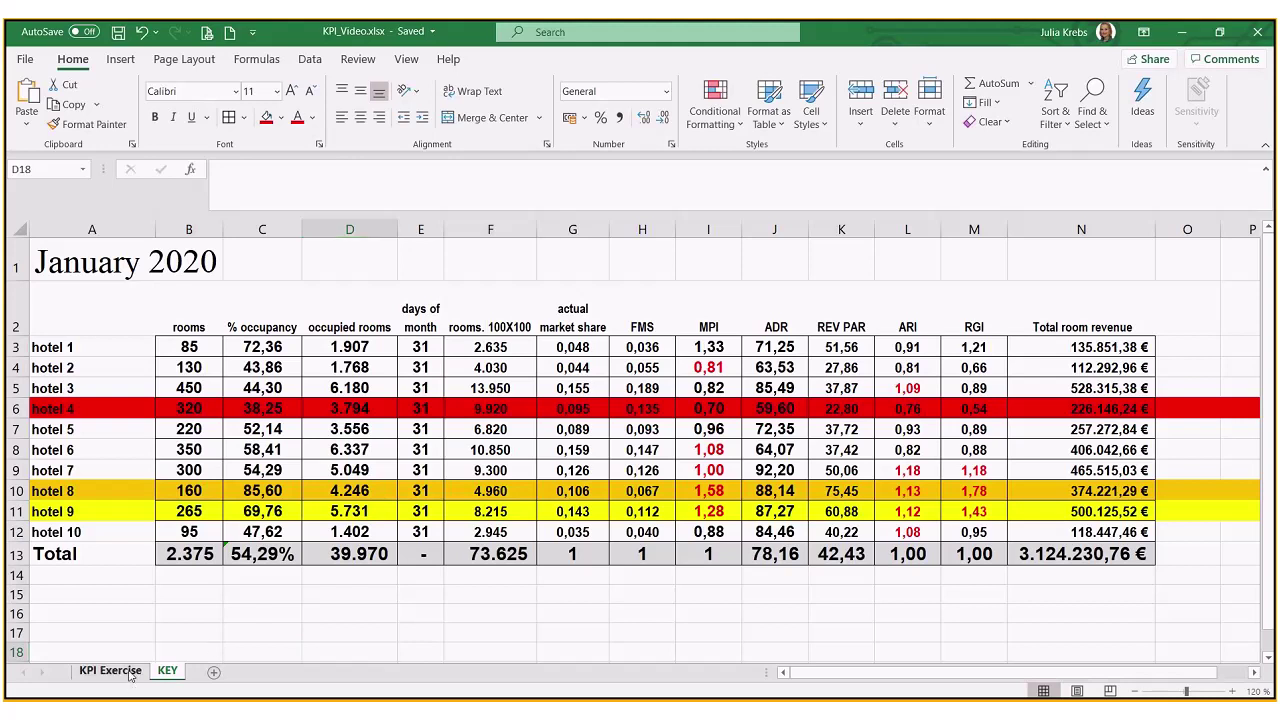